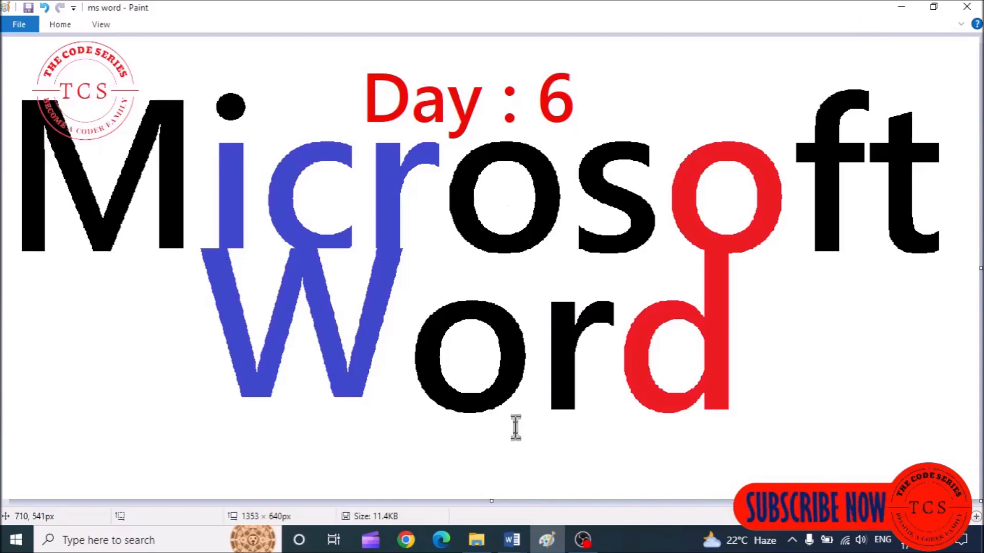
Step: Switch to Word's Document2, insert the picture smart-boy-think-and-get-idea-then-smile and enlarge it to about 7.09 cm by 11.49 cm
{"action": "mouse_move", "coordinate": [513, 538]}
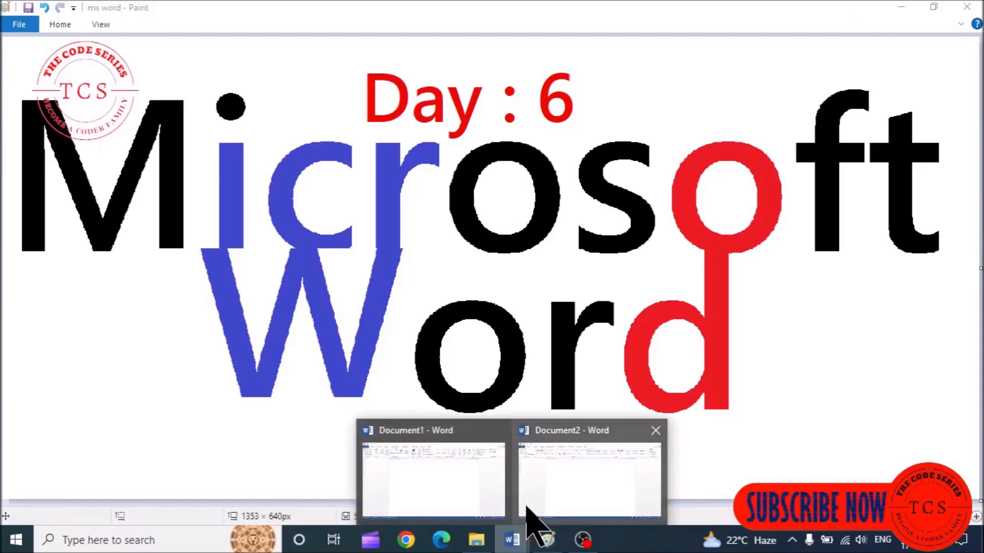
{"action": "left_click", "coordinate": [527, 506]}
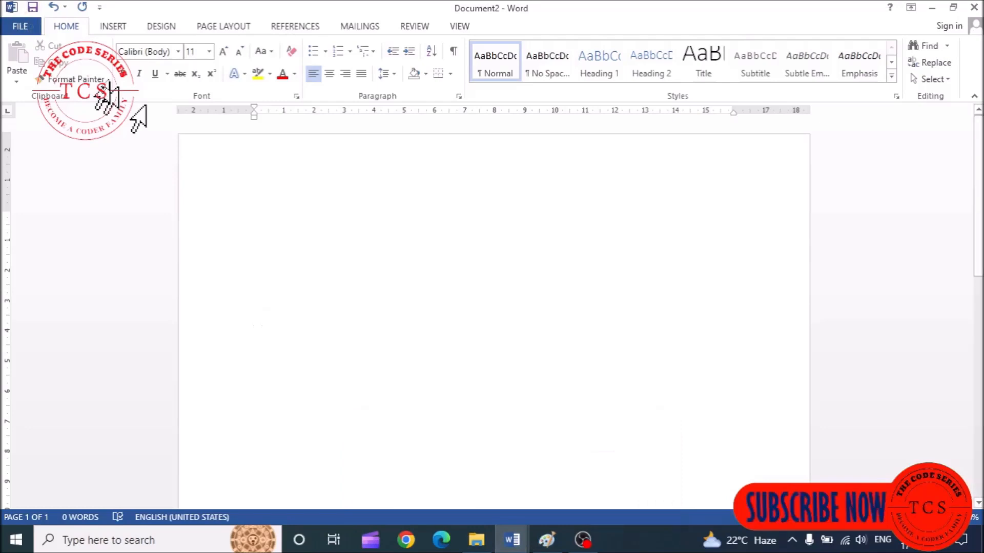
{"action": "left_click", "coordinate": [113, 27]}
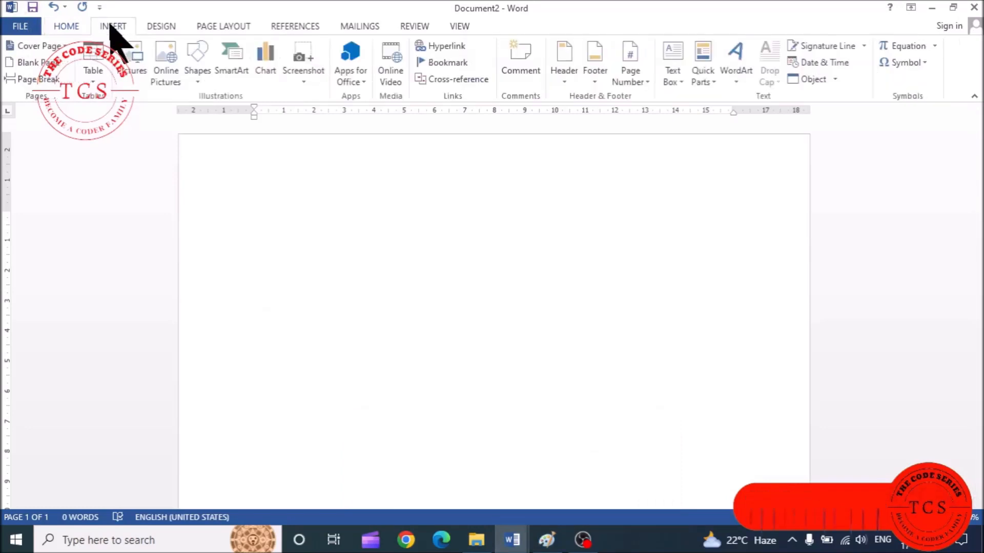
{"action": "left_click", "coordinate": [132, 64]}
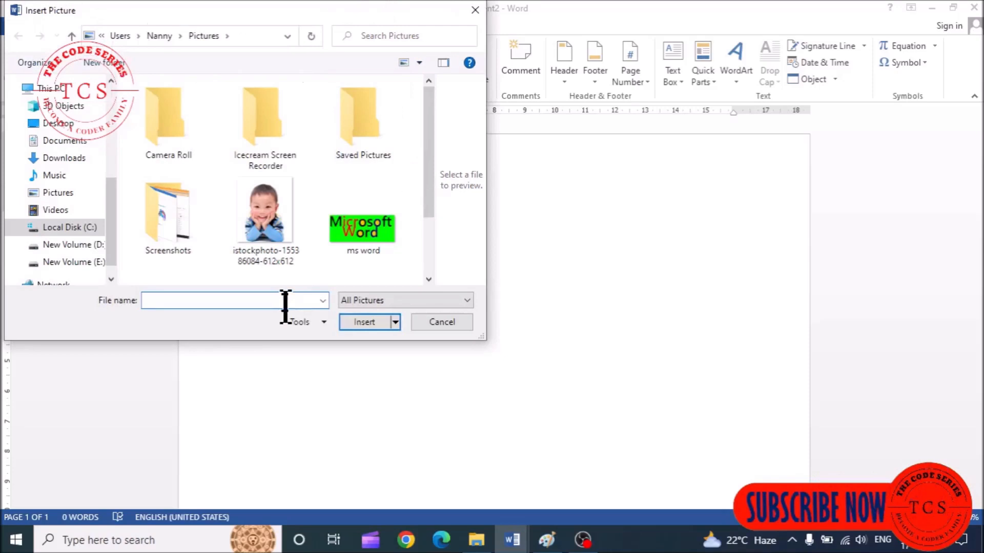
{"action": "left_click_drag", "start_coordinate": [433, 165], "coordinate": [428, 237]}
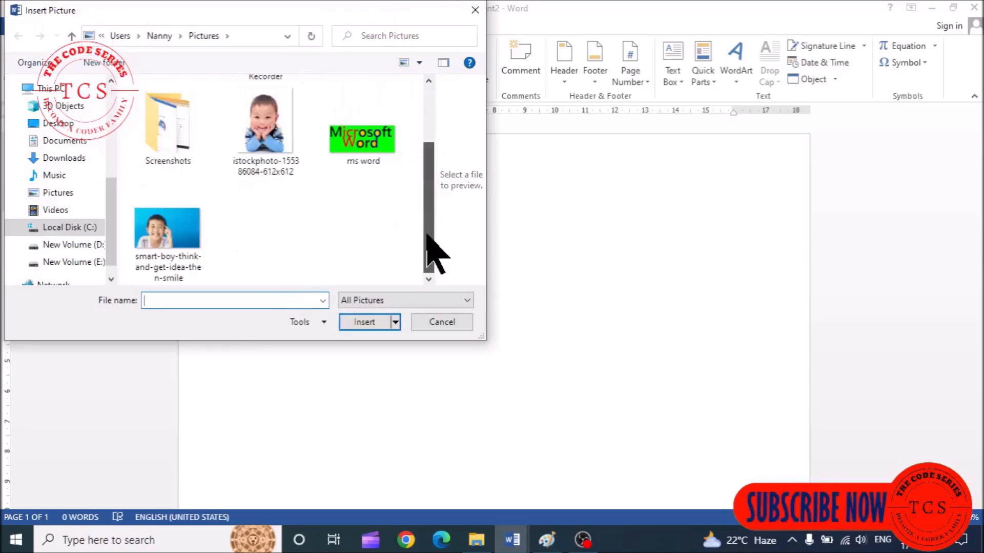
{"action": "left_click", "coordinate": [162, 245]}
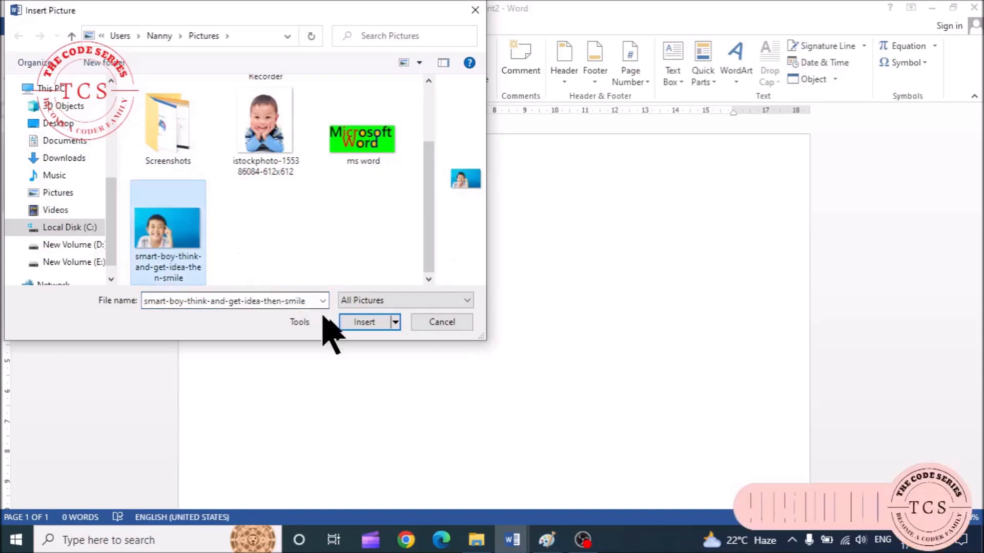
{"action": "left_click", "coordinate": [358, 322]}
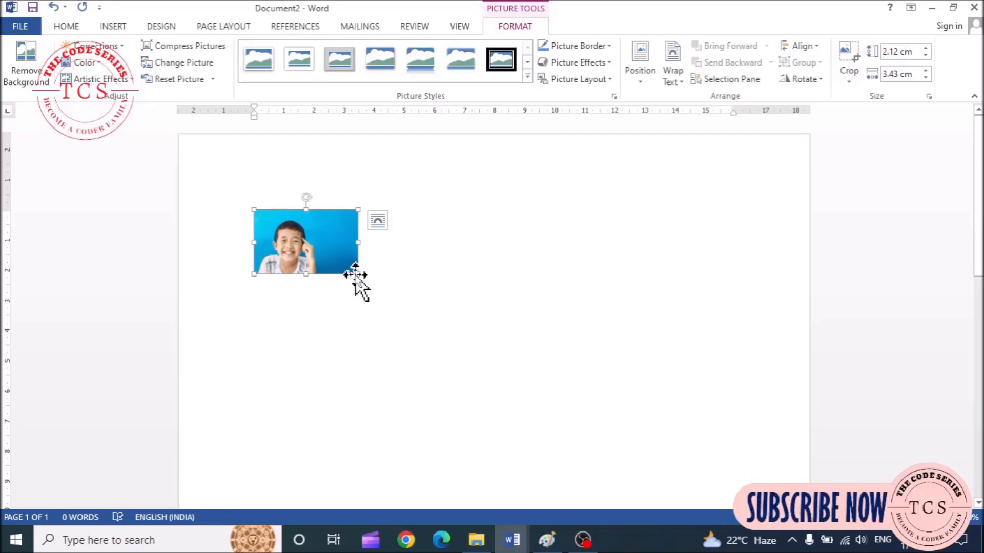
{"action": "left_click_drag", "start_coordinate": [357, 274], "coordinate": [624, 438]}
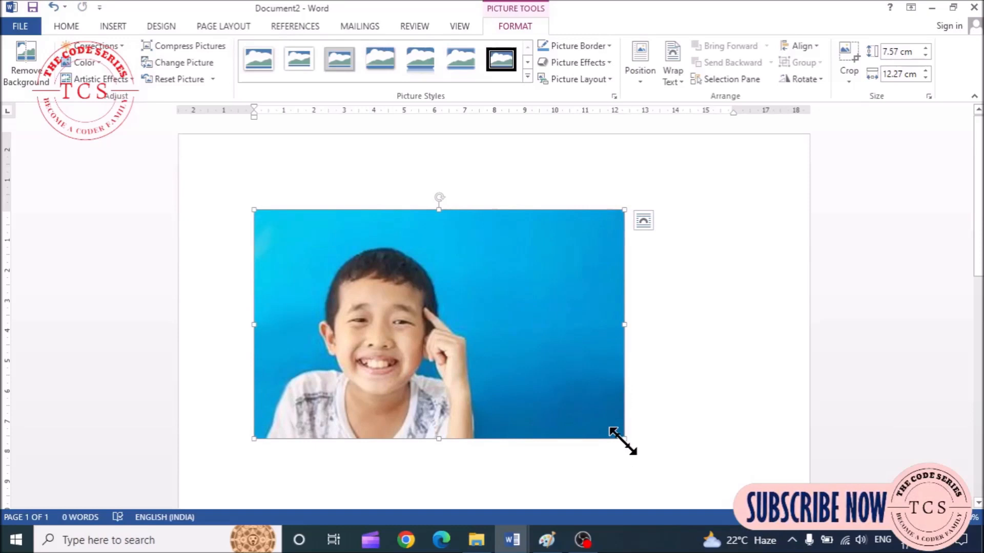
{"action": "left_click_drag", "start_coordinate": [623, 440], "coordinate": [542, 430]}
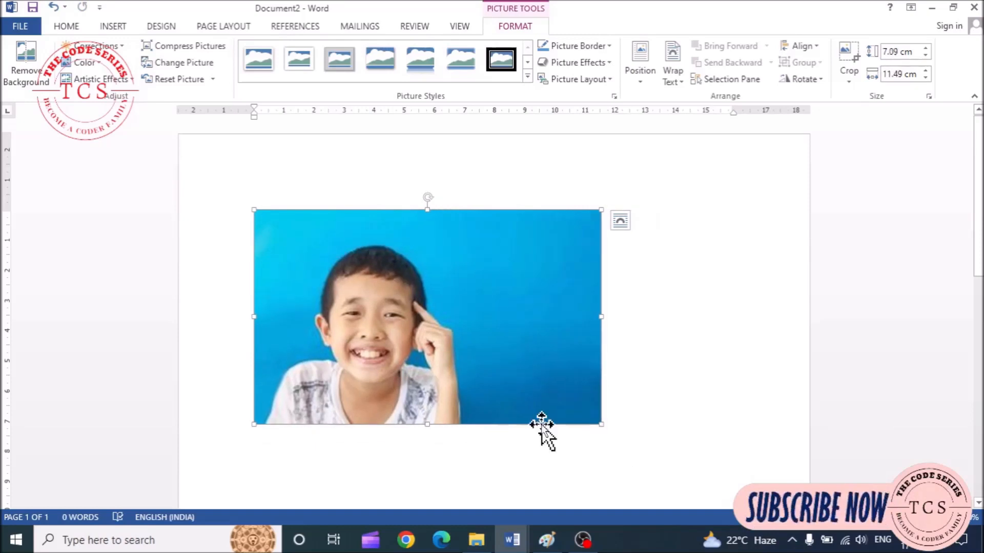
Step: Try removing the picture's background with the kept area extended to its lower-left corner, and discard the removal
{"action": "left_click", "coordinate": [24, 57]}
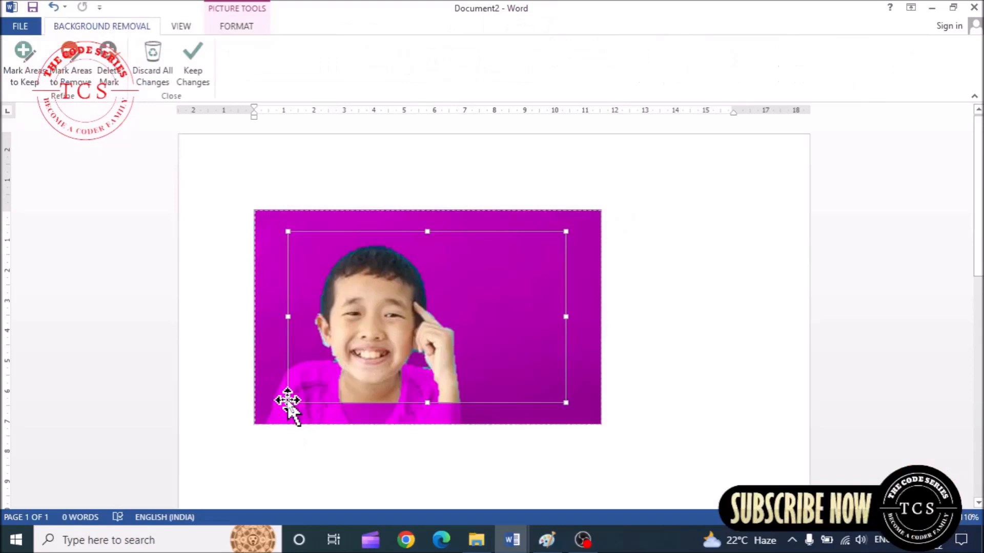
{"action": "left_click_drag", "start_coordinate": [287, 401], "coordinate": [254, 425]}
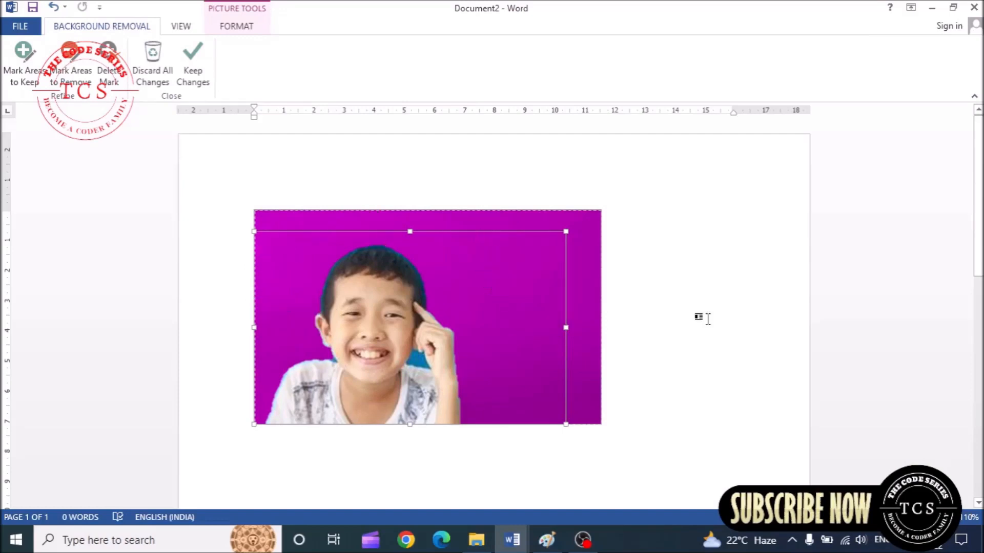
{"action": "left_click", "coordinate": [691, 319]}
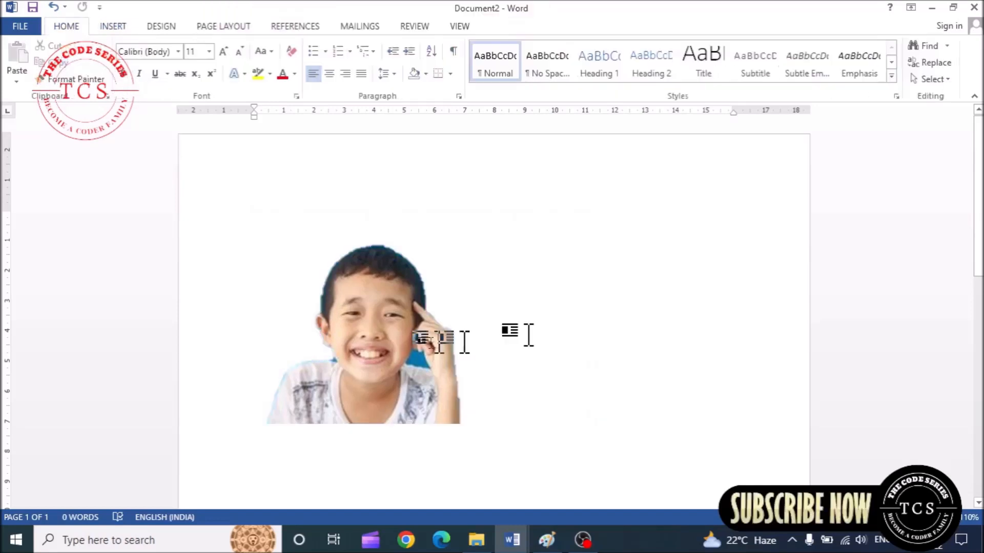
{"action": "key", "text": "ctrl+z"}
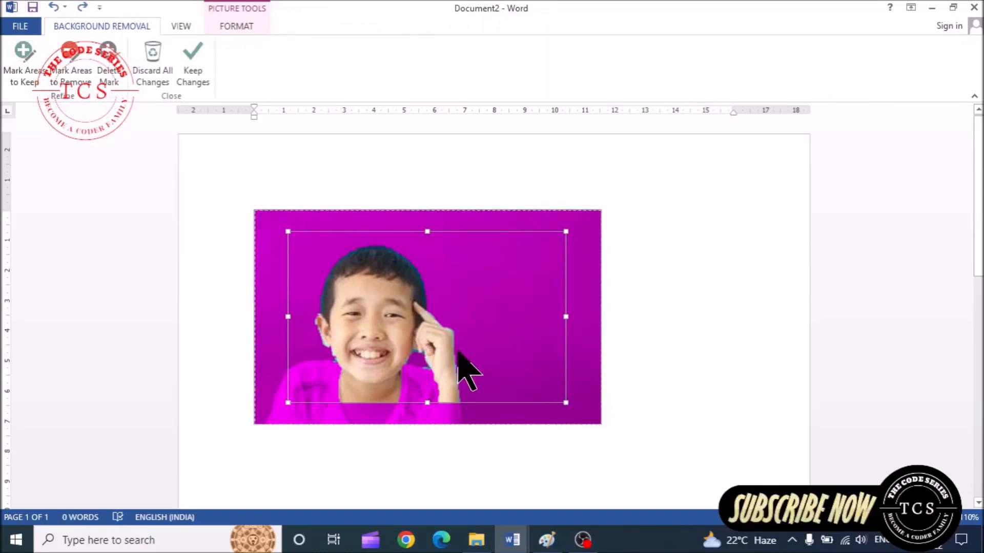
{"action": "left_click", "coordinate": [152, 60]}
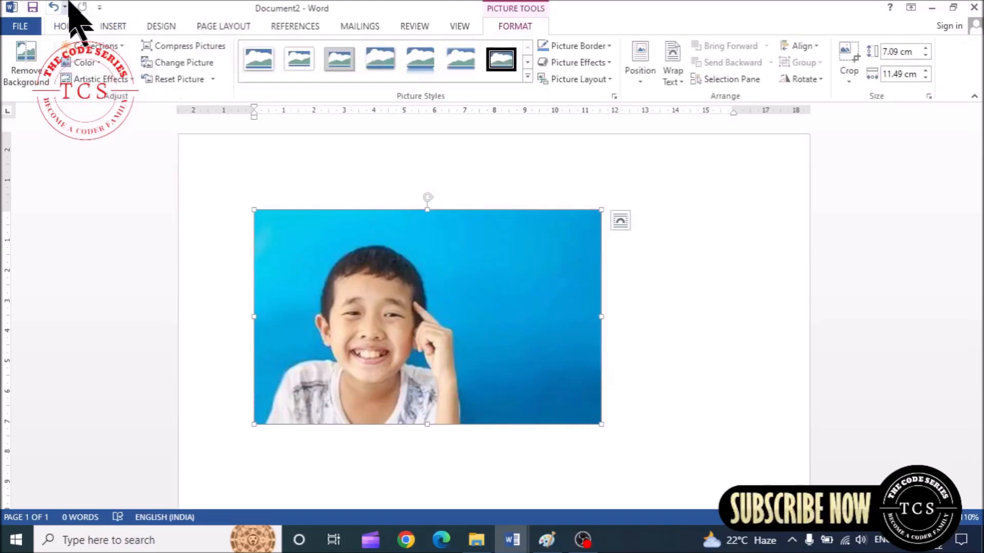
Step: Correct the picture with 19% sharpness and 13% brightness
{"action": "left_click", "coordinate": [77, 42]}
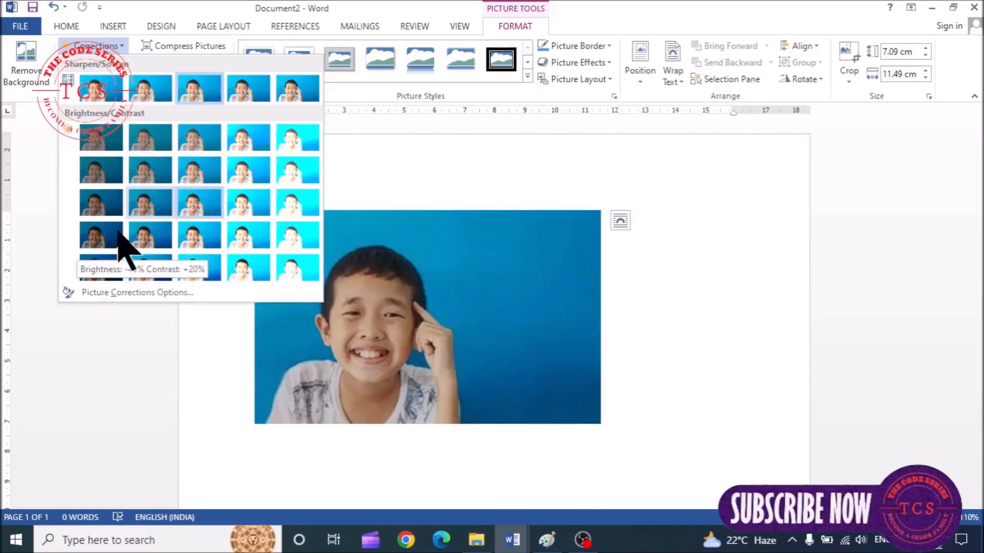
{"action": "left_click", "coordinate": [149, 292]}
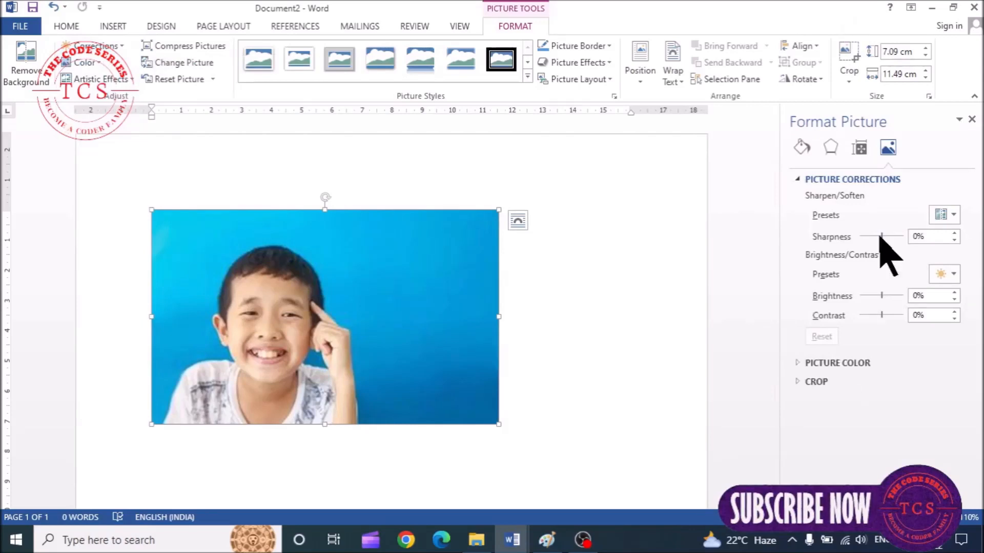
{"action": "left_click_drag", "start_coordinate": [881, 236], "coordinate": [874, 214]}
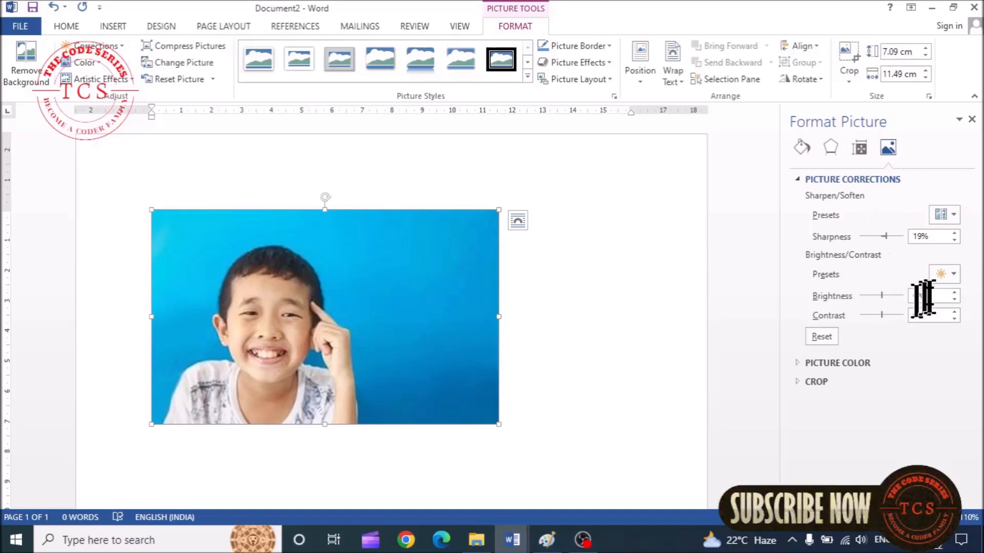
{"action": "left_click", "coordinate": [955, 292]}
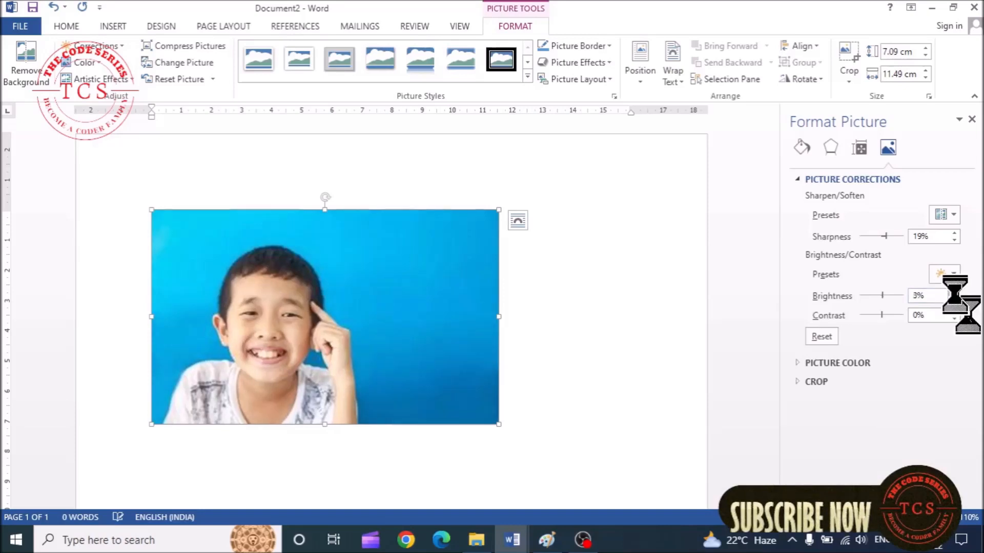
{"action": "left_click", "coordinate": [955, 292]}
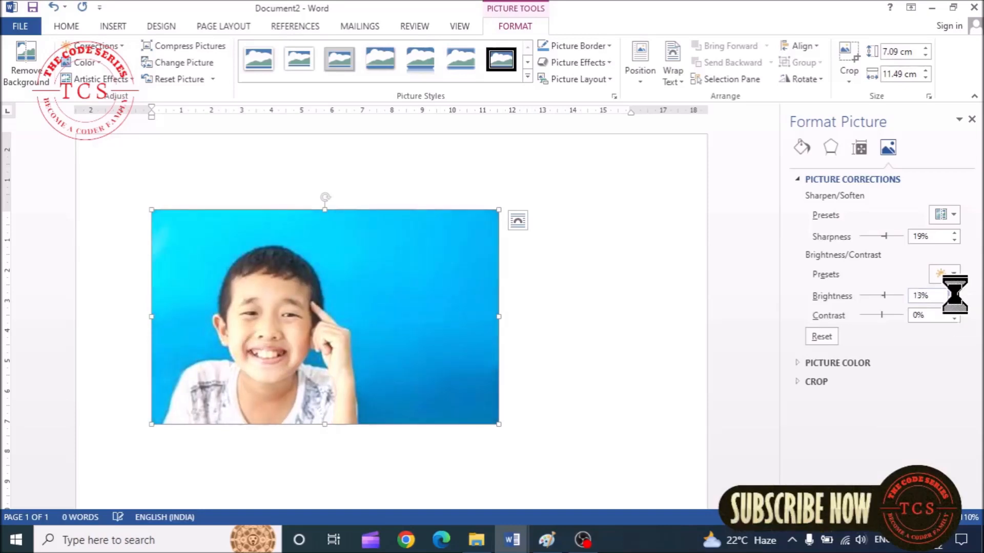
{"action": "left_click", "coordinate": [972, 119]}
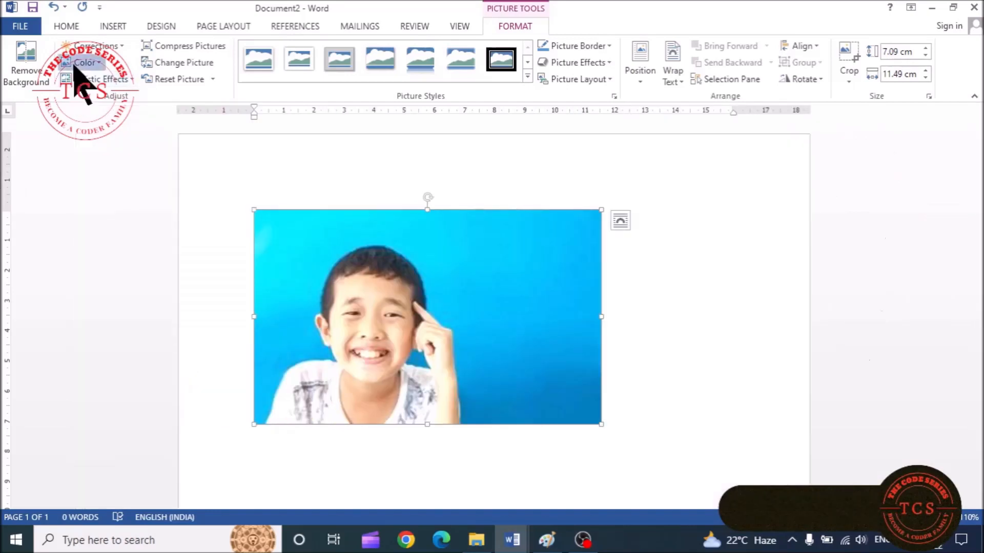
Step: Try a dark gray recolor and a glossy artistic effect on the picture, undoing each one
{"action": "left_click", "coordinate": [82, 62]}
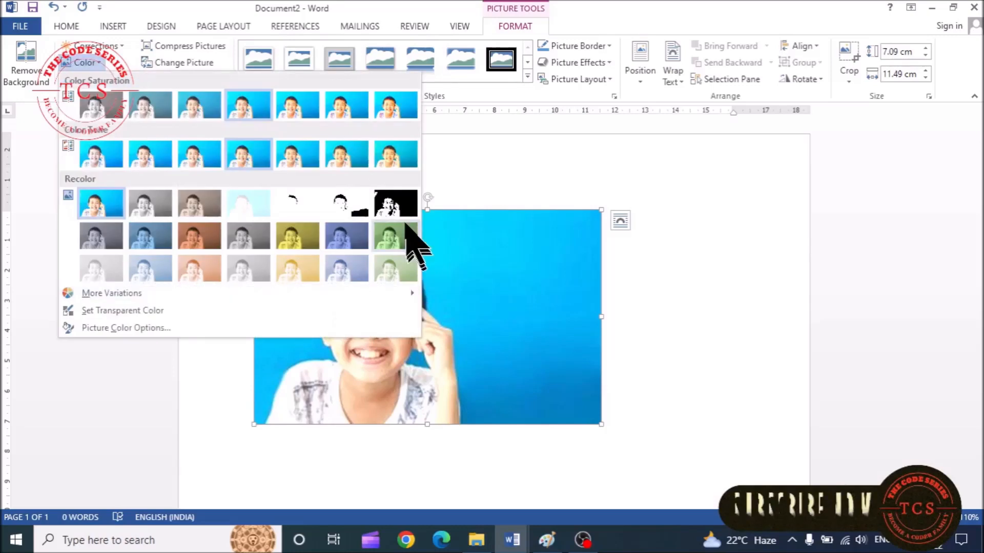
{"action": "left_click", "coordinate": [100, 262]}
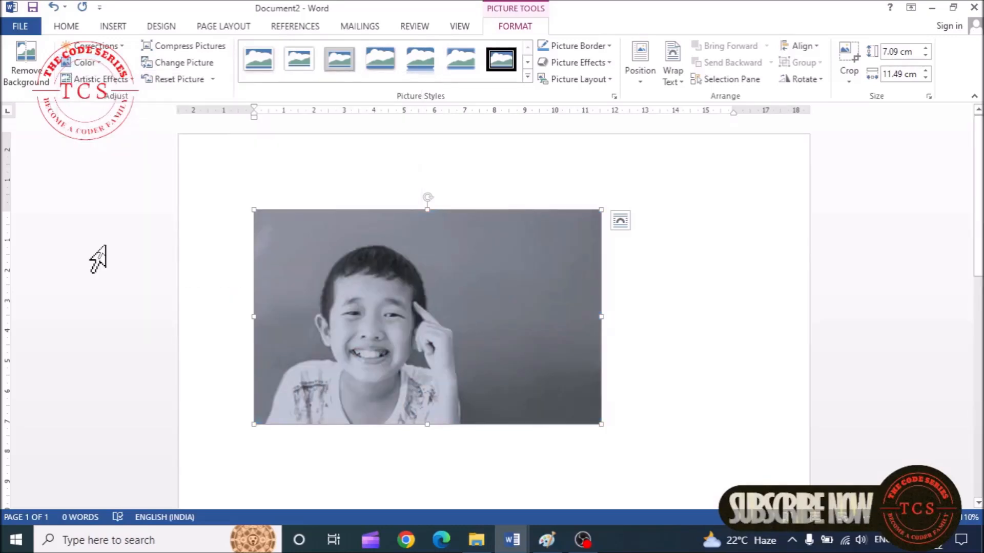
{"action": "key", "text": "ctrl+z"}
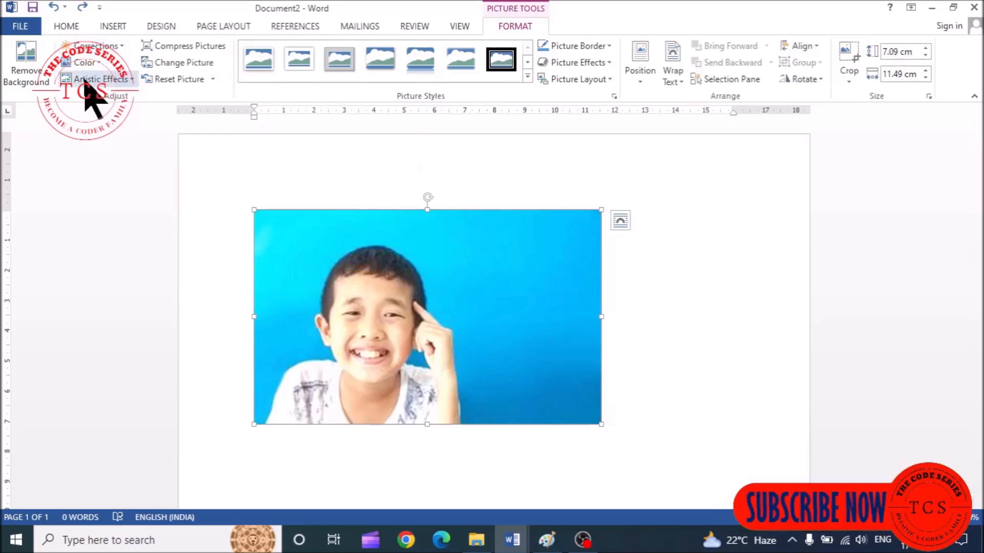
{"action": "left_click", "coordinate": [91, 81]}
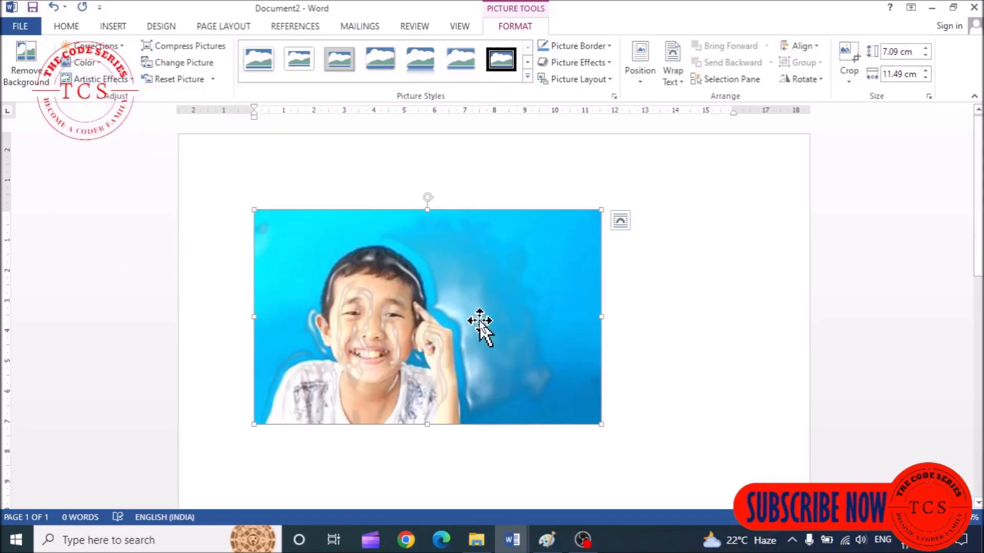
{"action": "key", "text": "ctrl+z"}
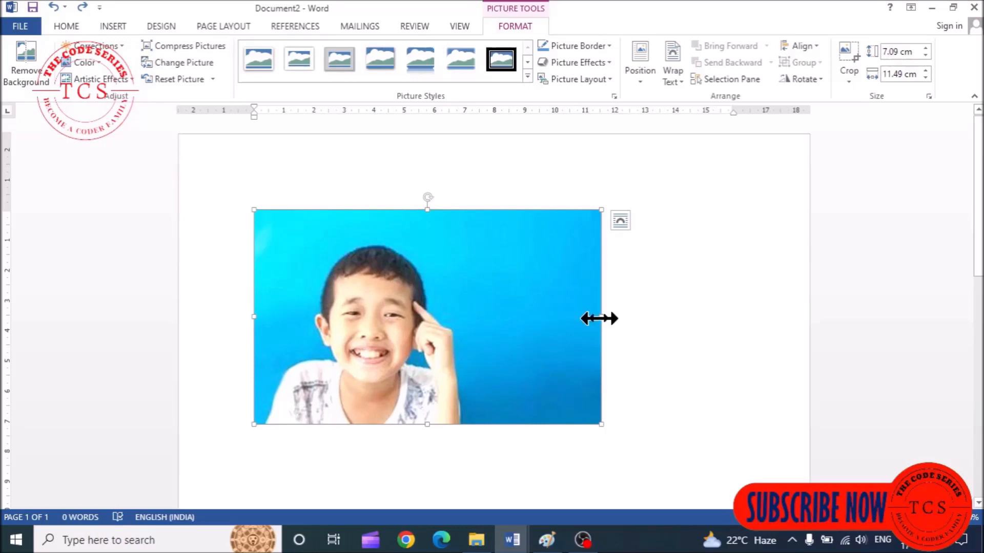
Step: Narrow the picture to about 5.25 cm wide and replace it with the ms word image file
{"action": "left_click_drag", "start_coordinate": [599, 319], "coordinate": [413, 339]}
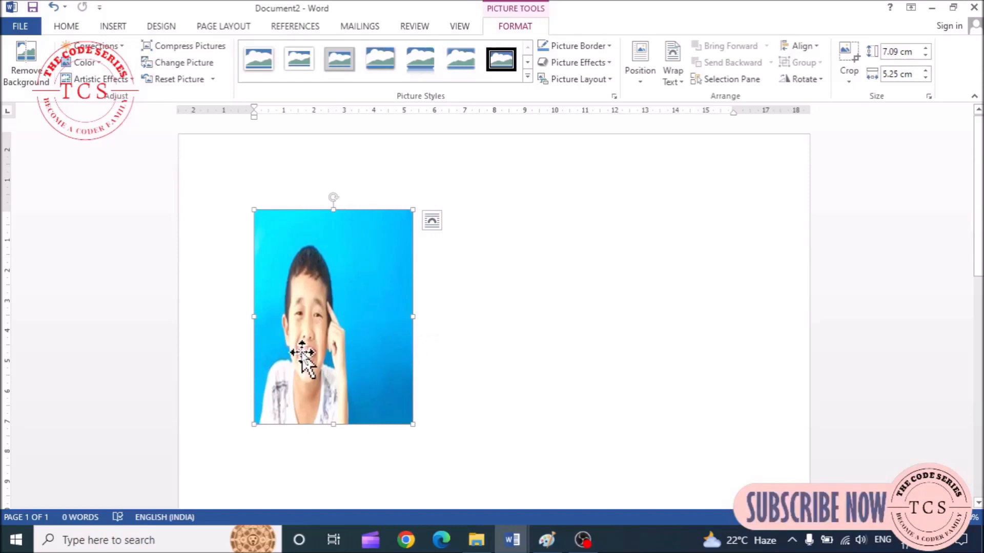
{"action": "left_click", "coordinate": [174, 63]}
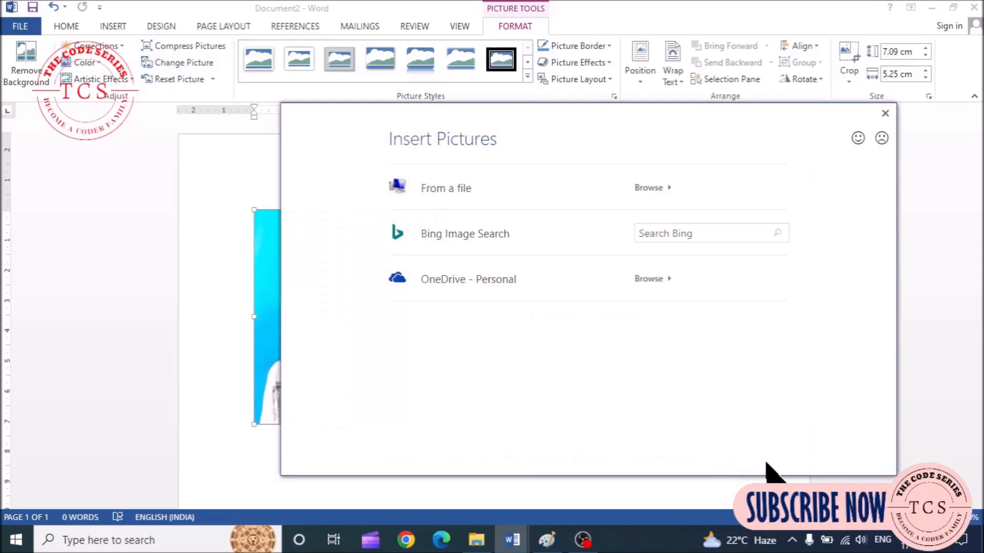
{"action": "left_click", "coordinate": [650, 187]}
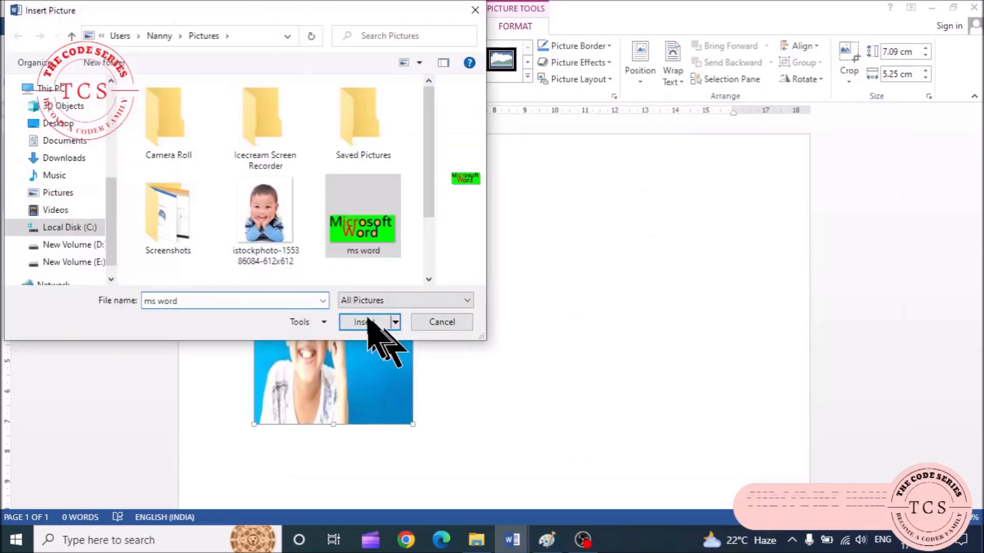
{"action": "left_click", "coordinate": [367, 321]}
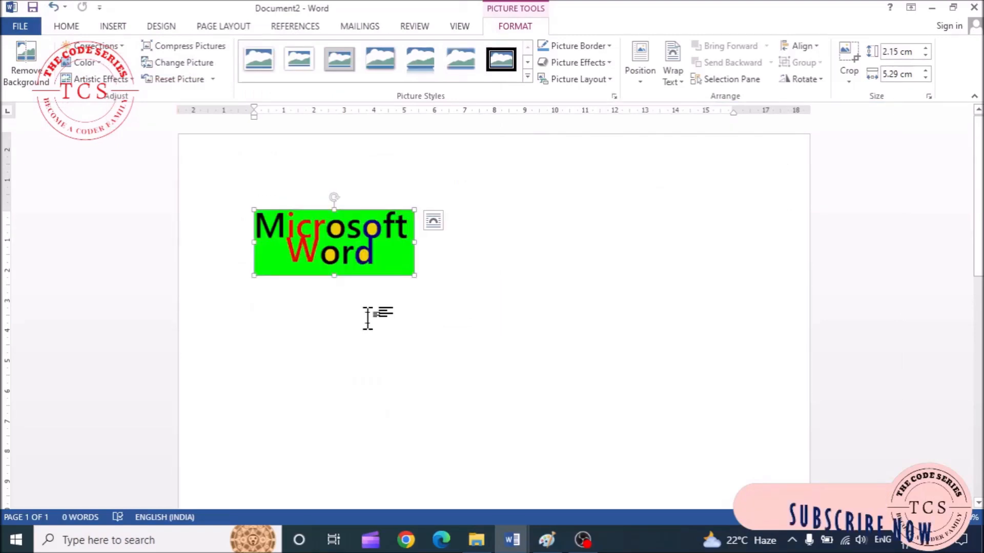
Step: Replace the picture with the first Bing image result for "computer", the black desktop monitor with keyboard and mouse
{"action": "left_click", "coordinate": [204, 62]}
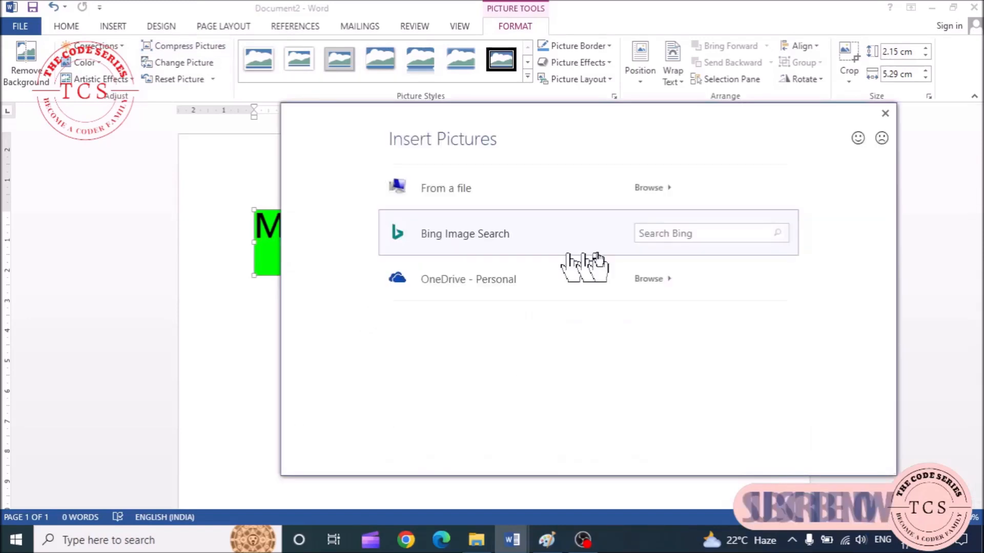
{"action": "left_click", "coordinate": [670, 231]}
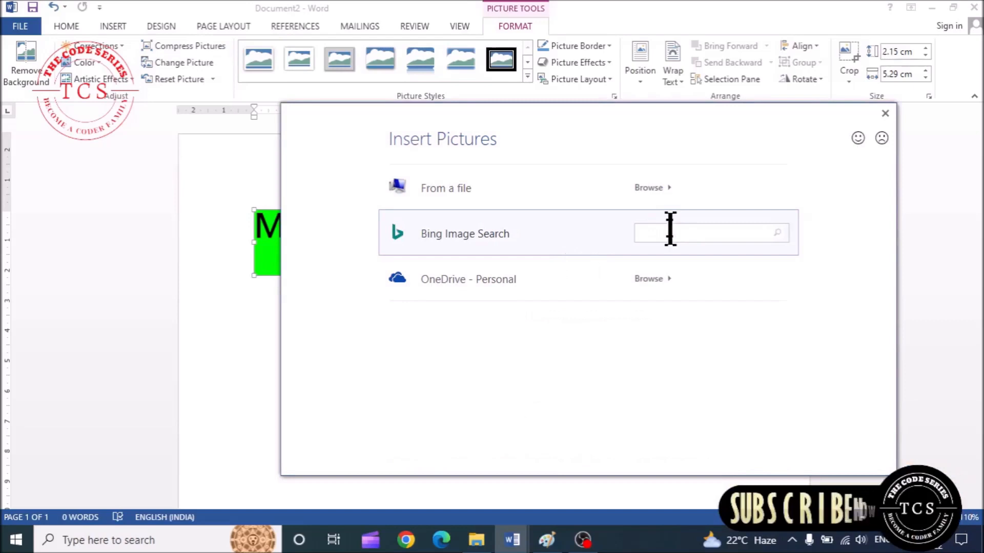
{"action": "type", "text": "compu"}
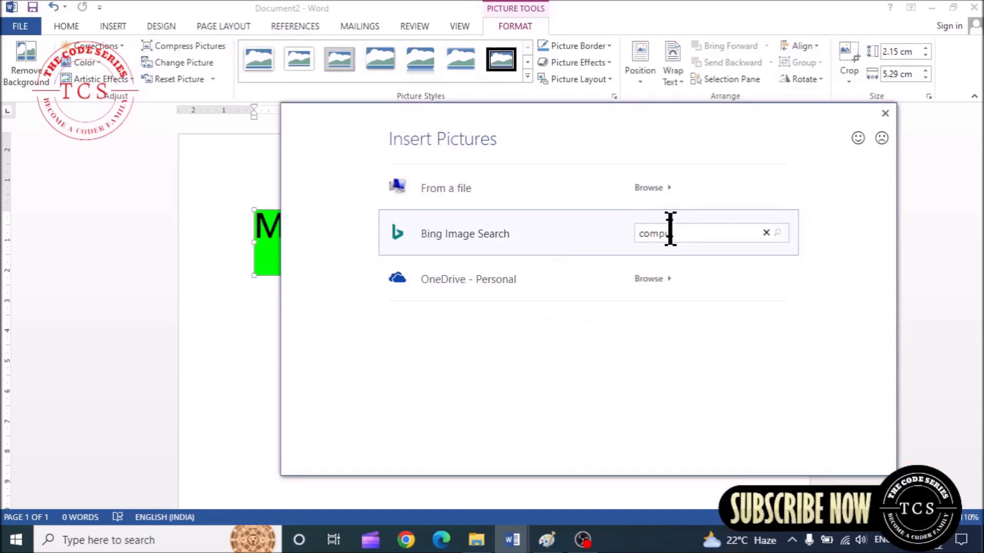
{"action": "type", "text": "ter"}
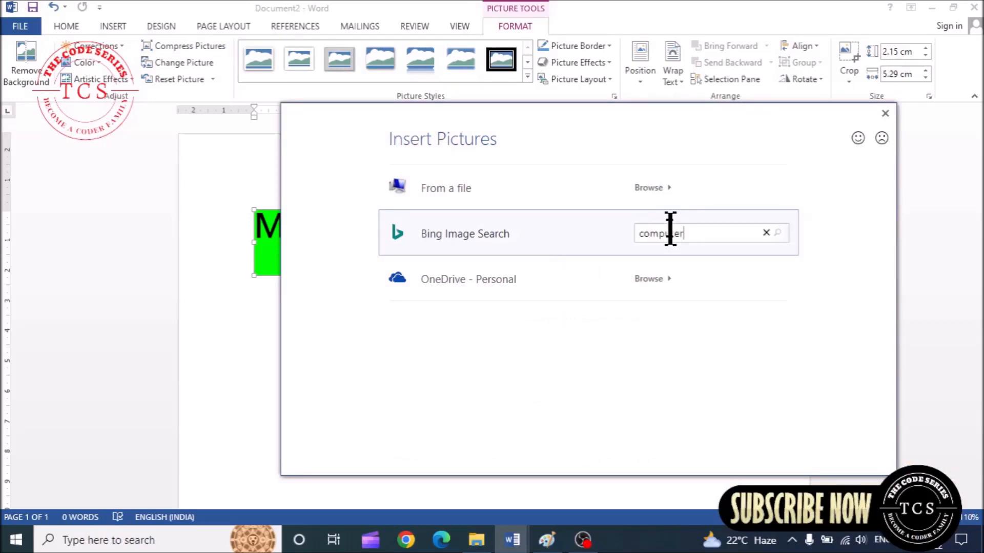
{"action": "key", "text": "Return"}
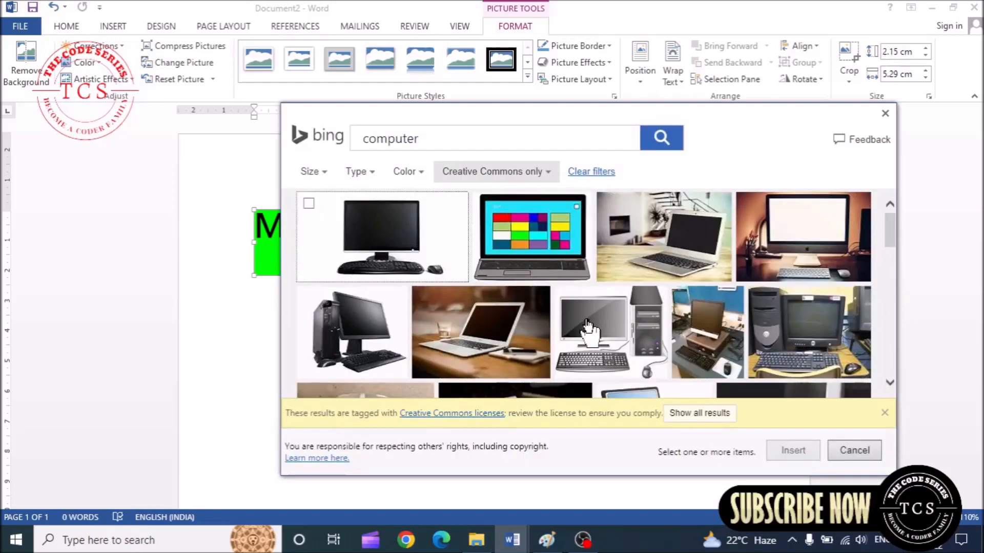
{"action": "scroll", "coordinate": [747, 353], "scroll_direction": "down", "scroll_amount": 3}
{"action": "scroll", "coordinate": [420, 246], "scroll_direction": "up", "scroll_amount": 3}
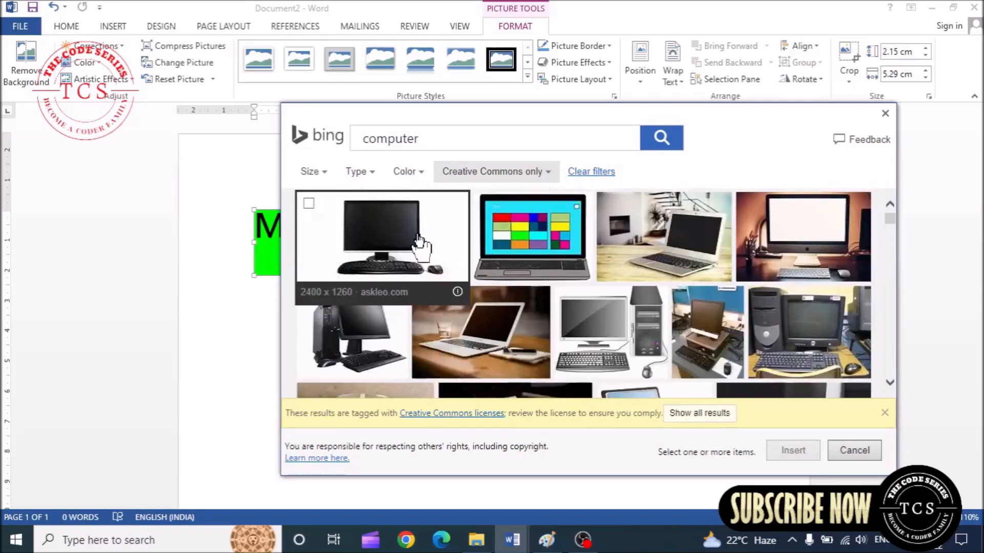
{"action": "left_click", "coordinate": [416, 250]}
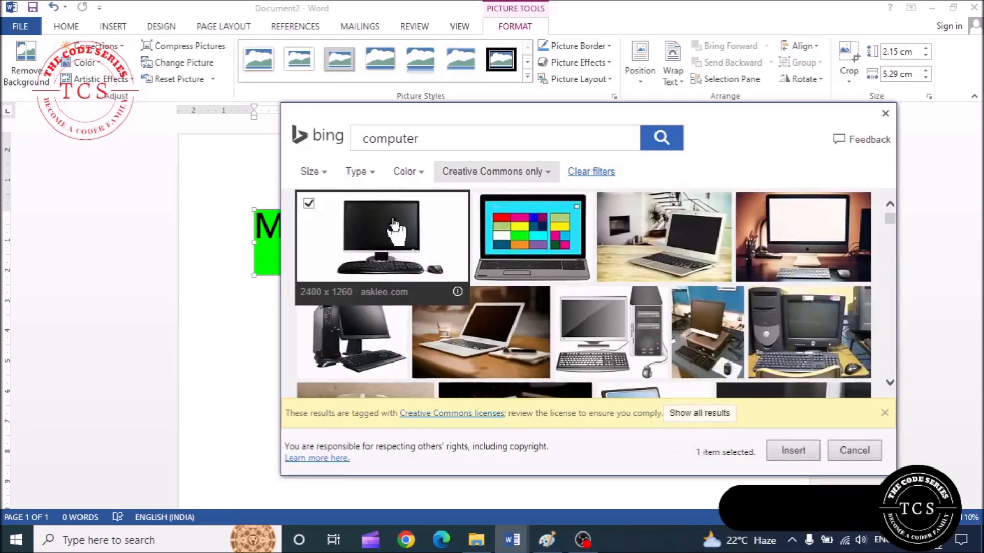
{"action": "left_click", "coordinate": [793, 451]}
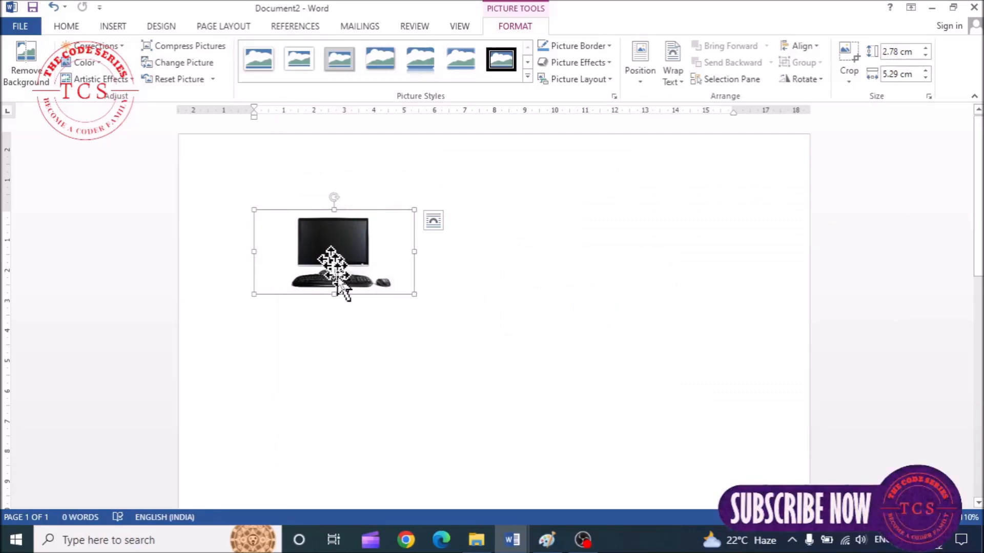
Step: Try resetting the picture together with its size, undo that, and reset only the picture's formatting
{"action": "left_click", "coordinate": [212, 78]}
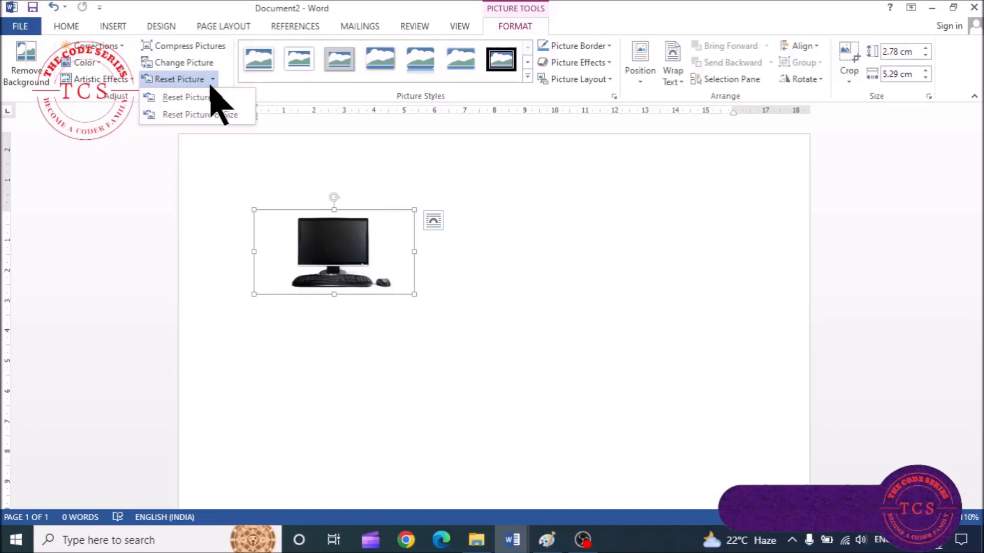
{"action": "left_click", "coordinate": [244, 117]}
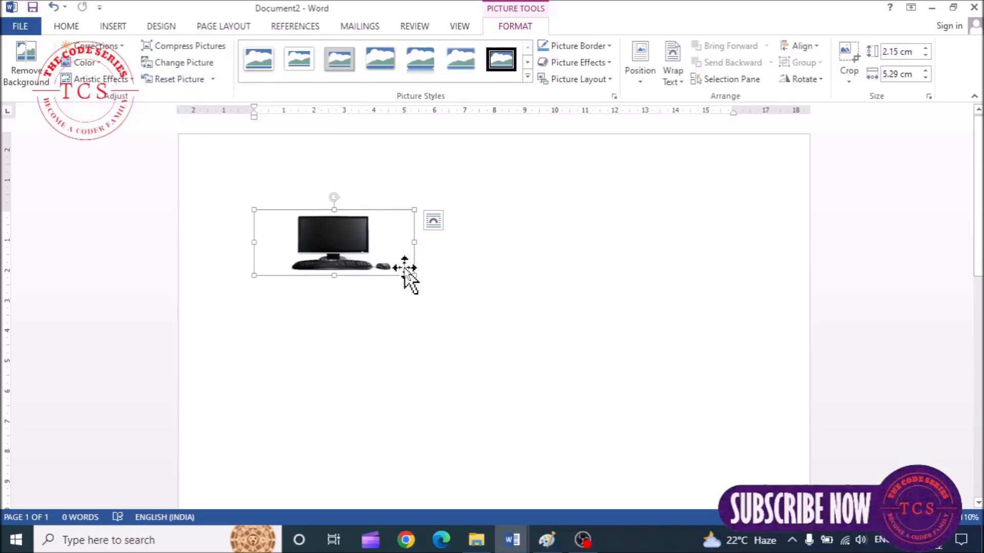
{"action": "left_click_drag", "start_coordinate": [404, 272], "coordinate": [405, 267]}
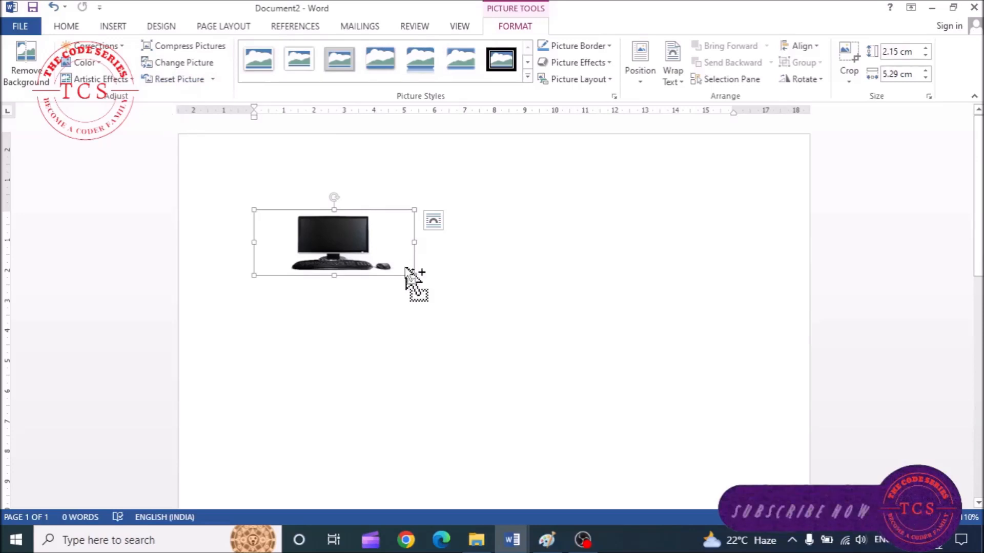
{"action": "key", "text": "ctrl+z"}
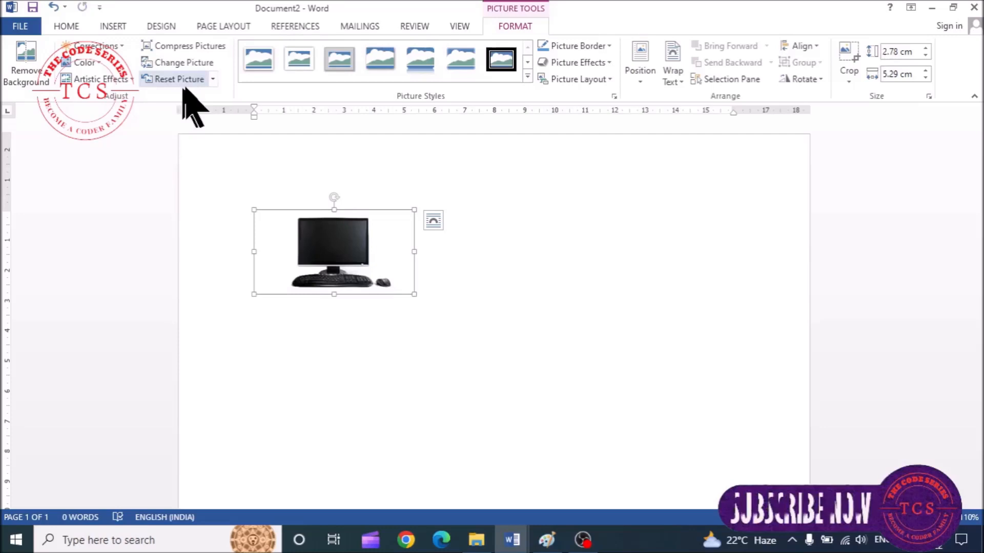
{"action": "left_click", "coordinate": [193, 78]}
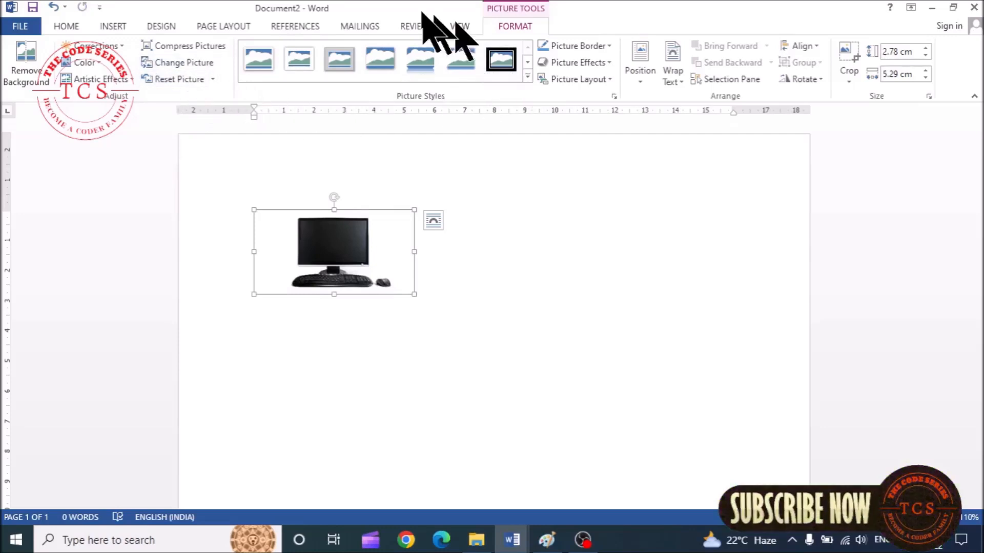
Step: Apply the rounded metal frame style to the computer picture and enlarge it to about 6.11 × 11.64 cm
{"action": "left_click", "coordinate": [527, 76]}
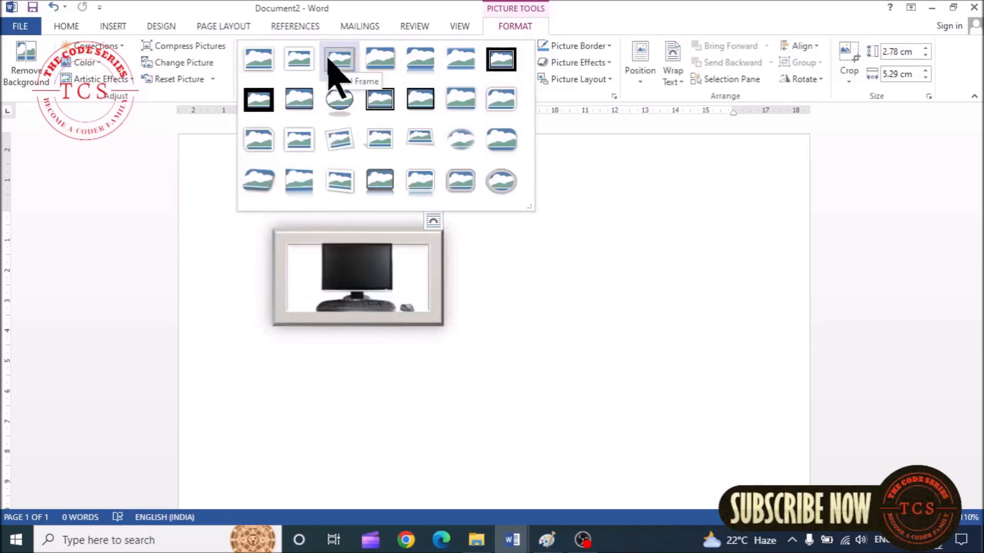
{"action": "left_click", "coordinate": [459, 188]}
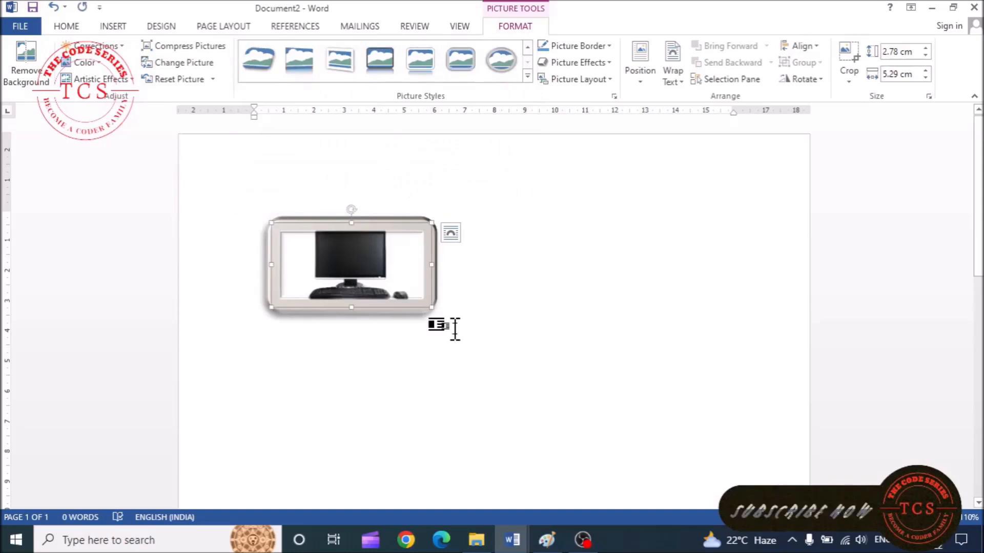
{"action": "left_click_drag", "start_coordinate": [432, 307], "coordinate": [532, 409]}
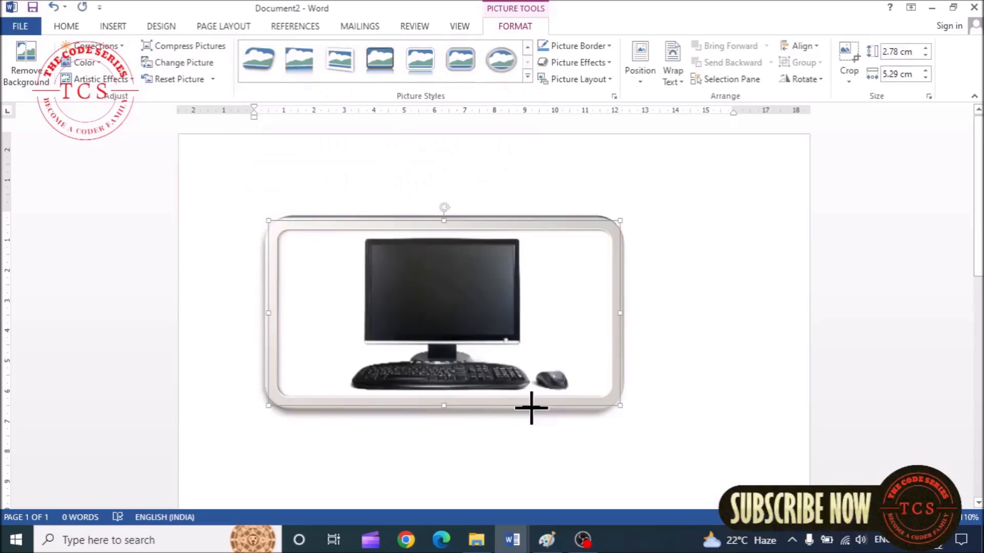
Step: Change the picture style to the thick black frame with a shadow and color its border standard red
{"action": "left_click", "coordinate": [527, 76]}
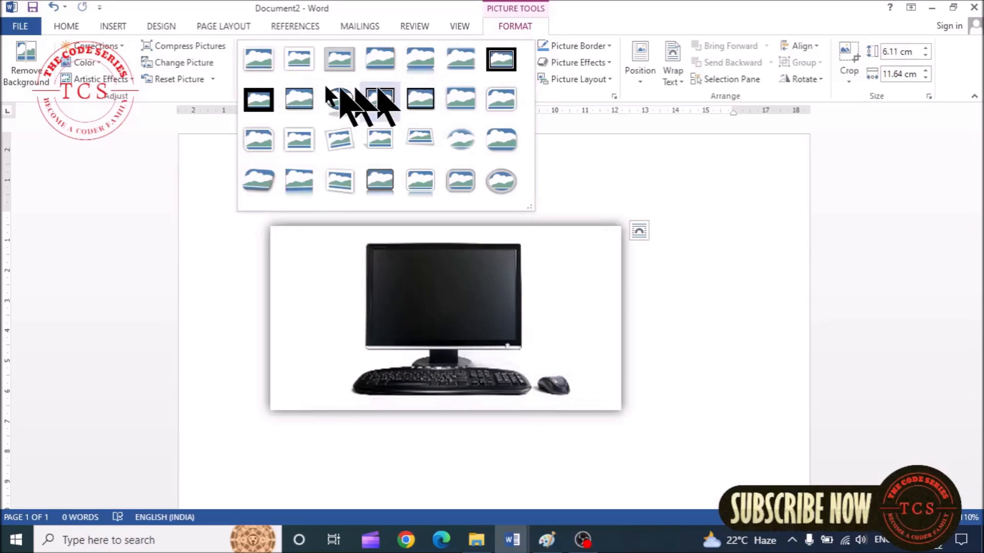
{"action": "left_click", "coordinate": [500, 60]}
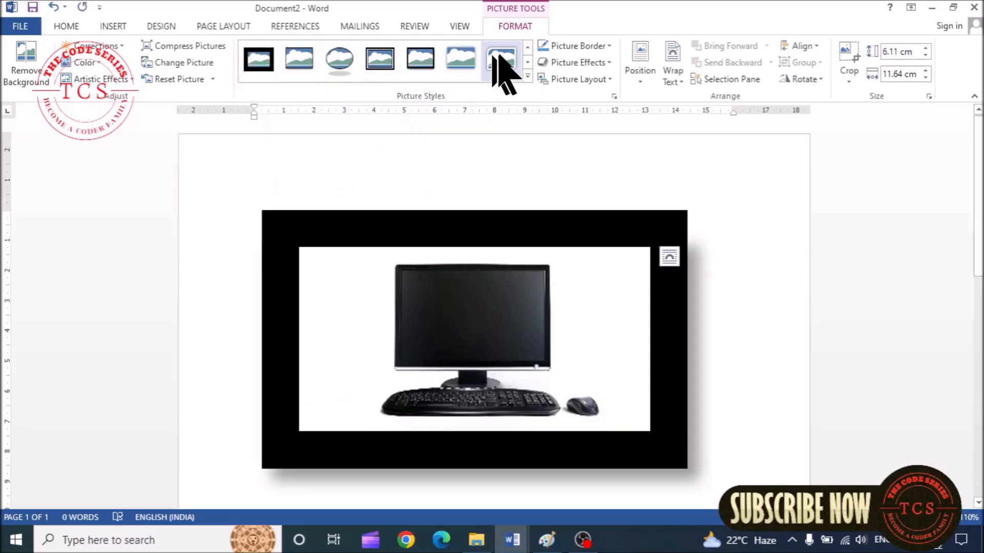
{"action": "left_click", "coordinate": [589, 47]}
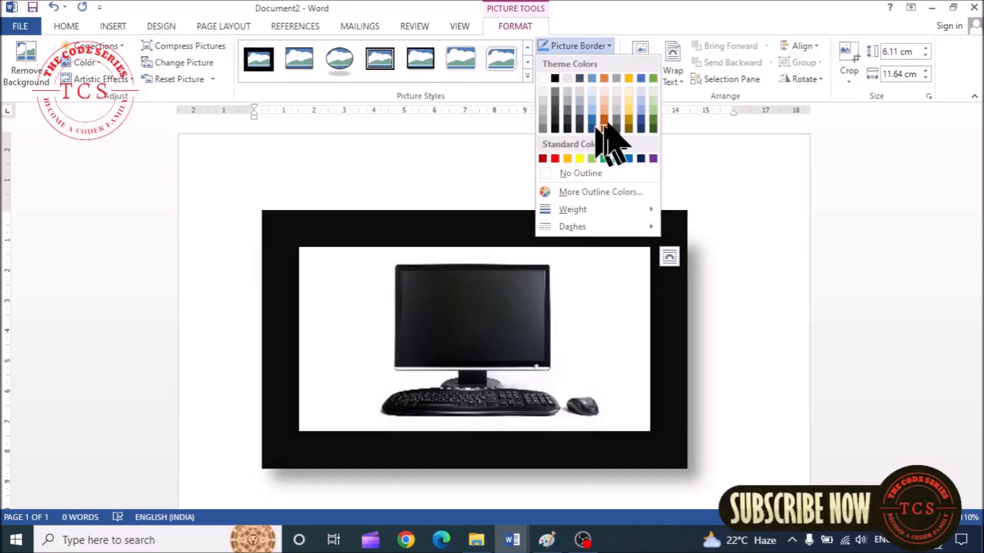
{"action": "left_click", "coordinate": [556, 158]}
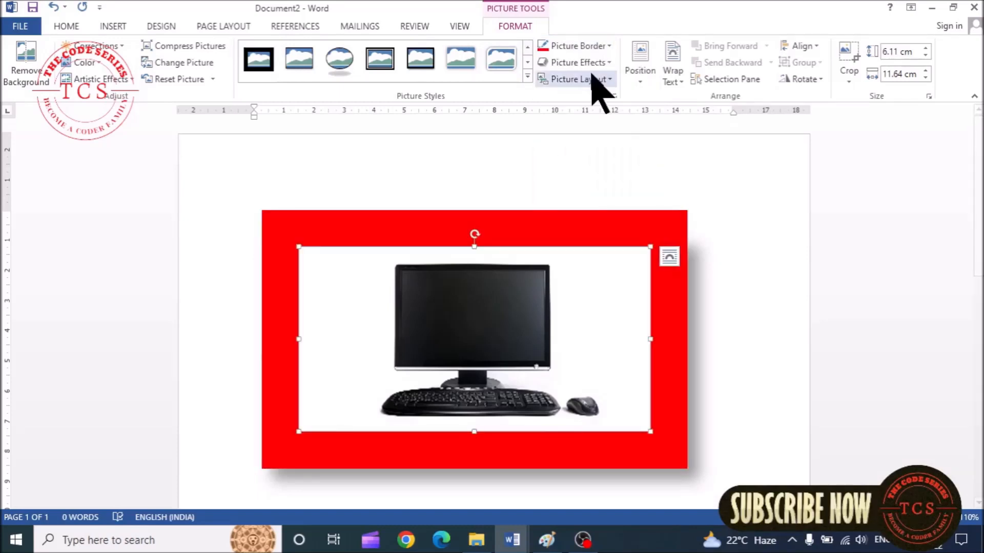
Step: Set the weight of the picture's red border to 1 pt
{"action": "left_click", "coordinate": [592, 47]}
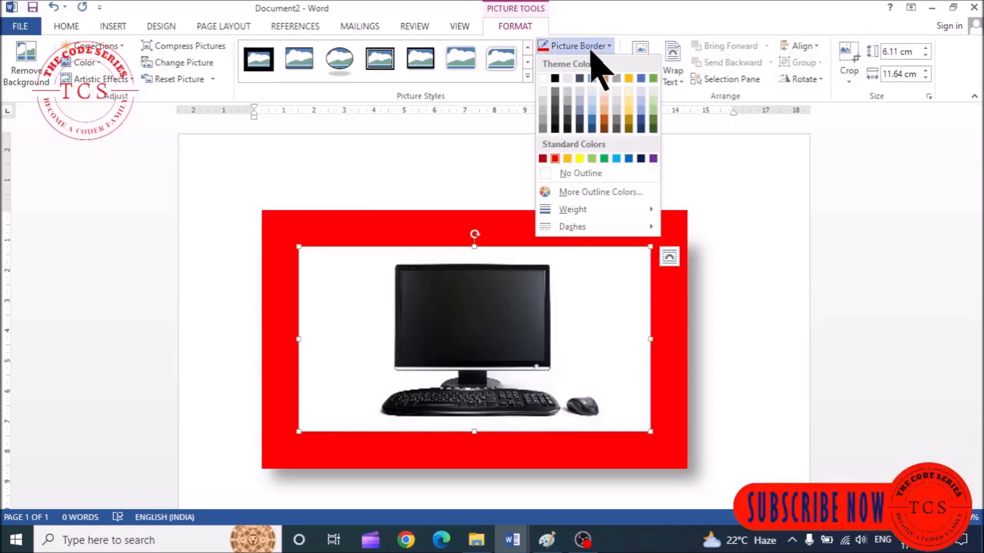
{"action": "mouse_move", "coordinate": [635, 210]}
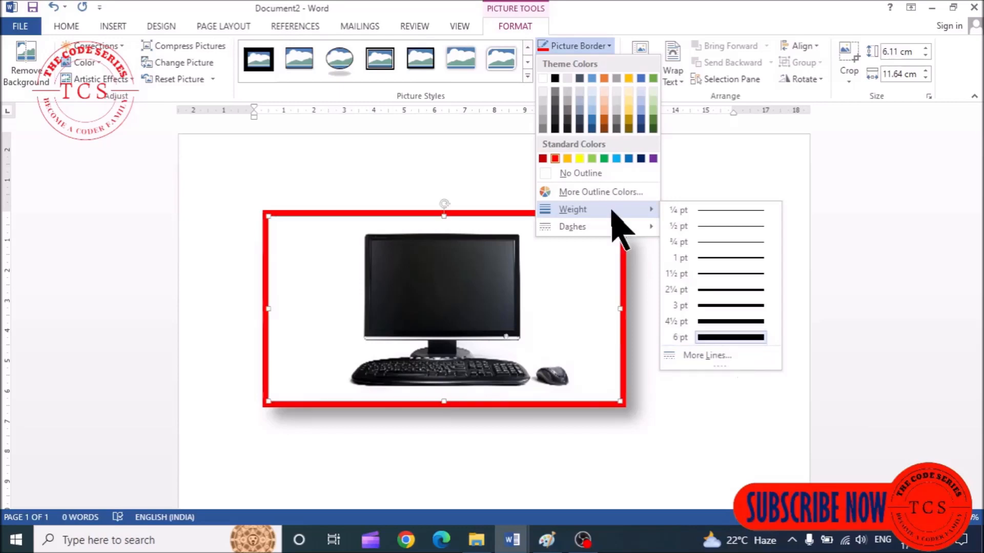
{"action": "left_click", "coordinate": [737, 257]}
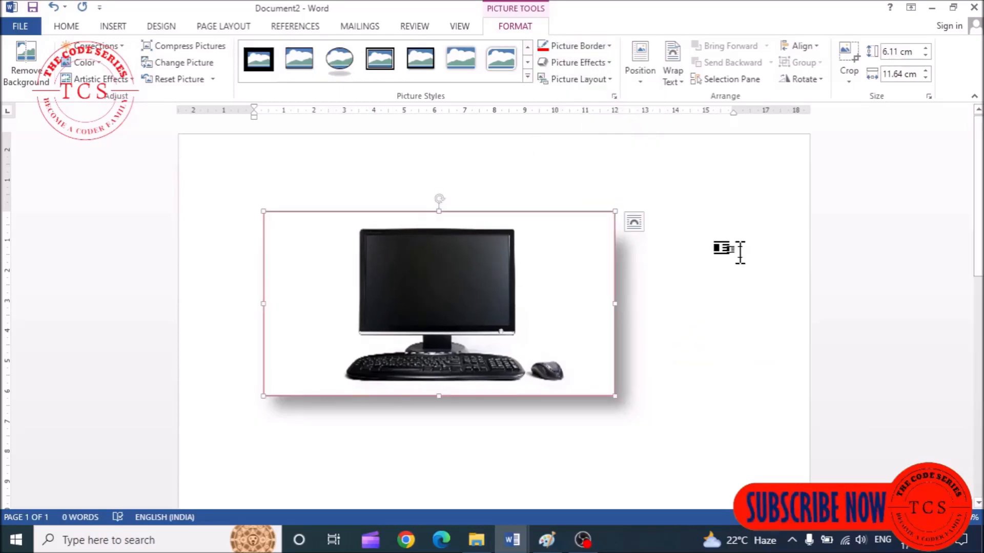
Step: Give the picture border a custom outline color of RGB 255, 25, 1
{"action": "left_click", "coordinate": [579, 46]}
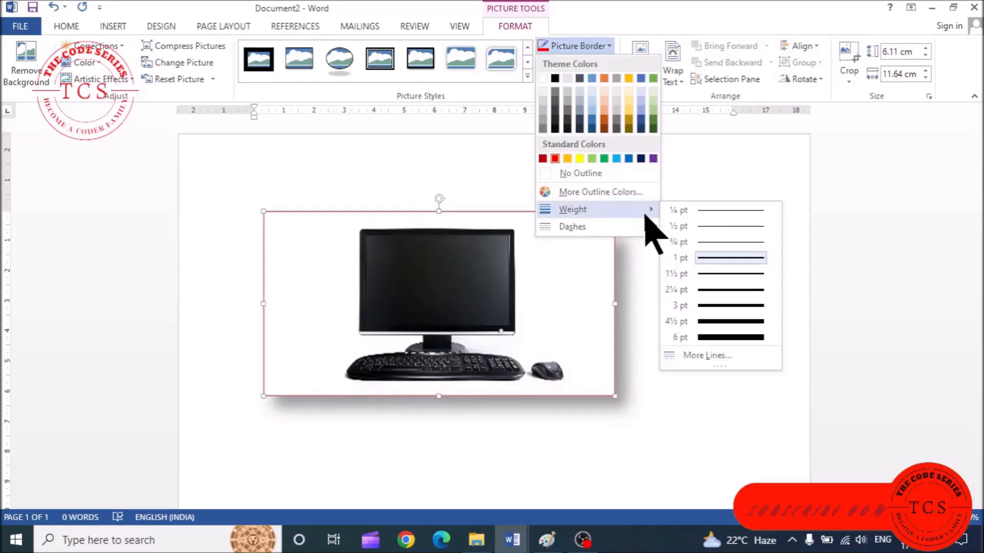
{"action": "left_click", "coordinate": [614, 191]}
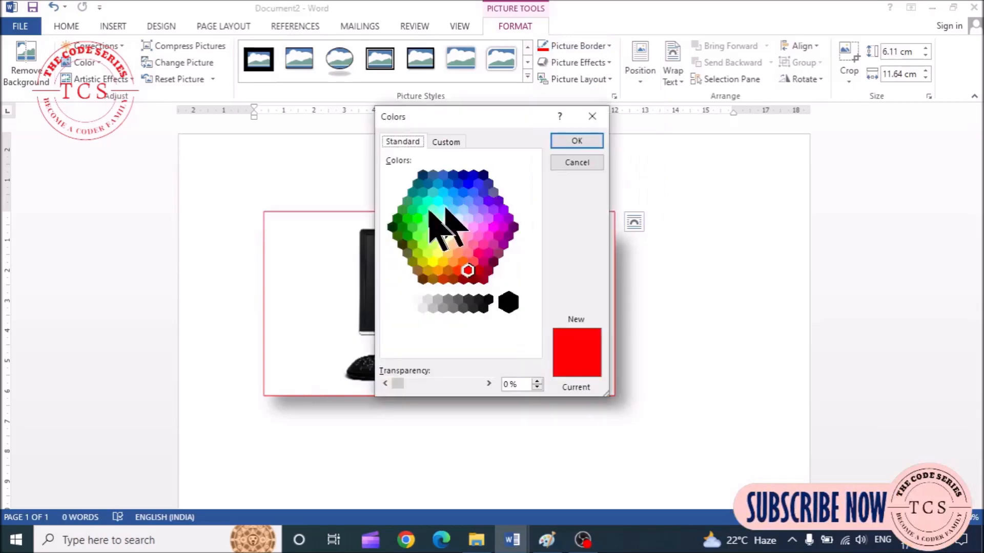
{"action": "left_click", "coordinate": [418, 218]}
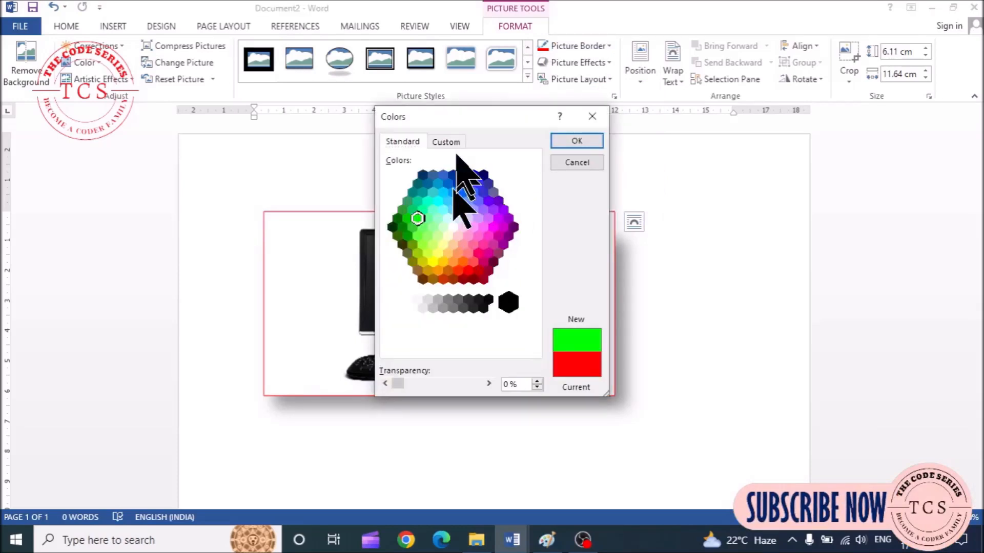
{"action": "left_click", "coordinate": [446, 143]}
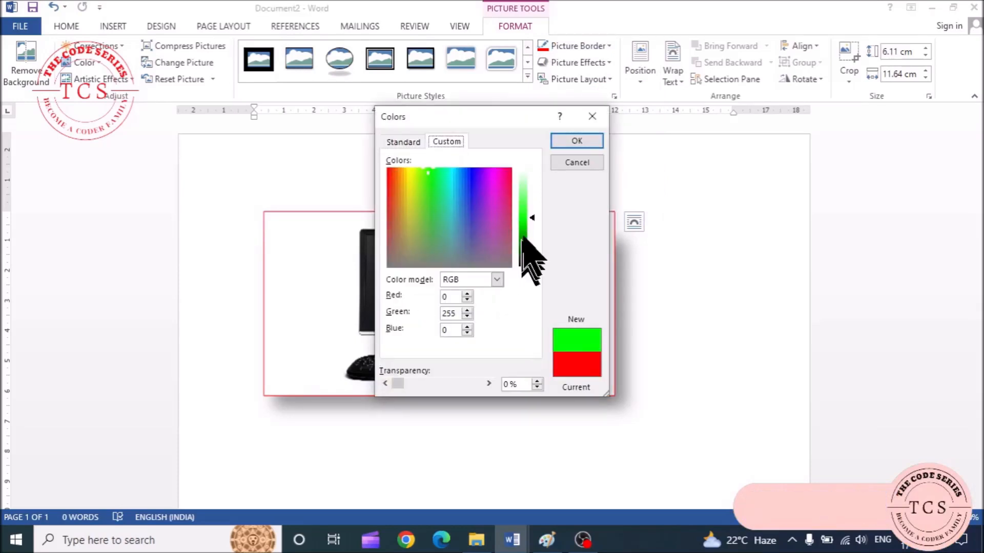
{"action": "left_click", "coordinate": [389, 168]}
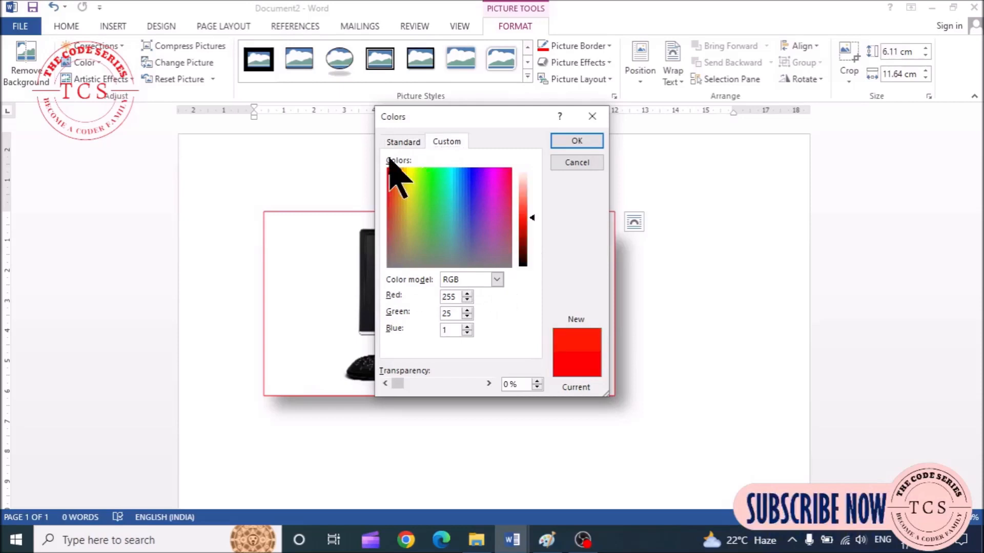
{"action": "left_click", "coordinate": [595, 141]}
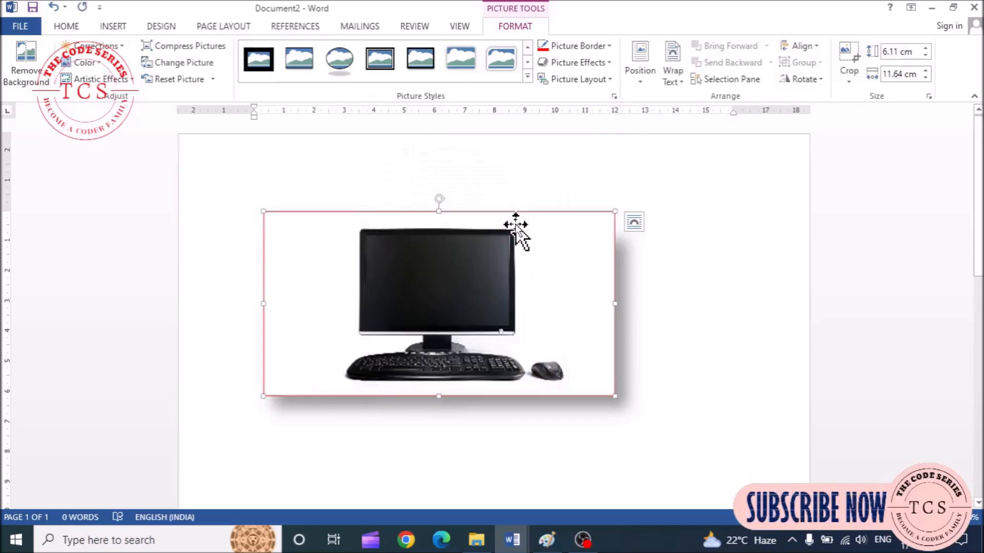
Step: Remove the picture's colored outline and give the picture a dashed border
{"action": "left_click", "coordinate": [592, 46]}
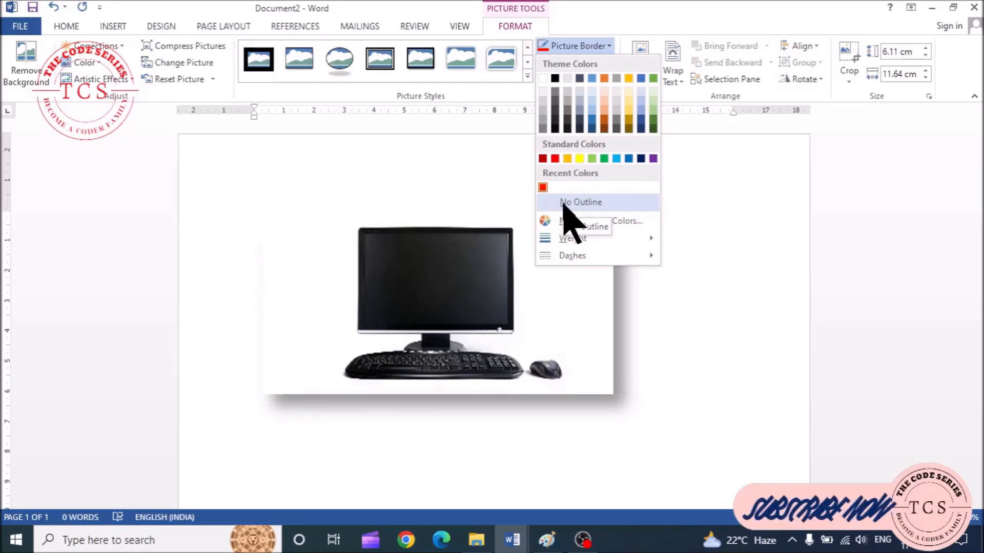
{"action": "left_click", "coordinate": [563, 205]}
{"action": "left_click", "coordinate": [577, 46]}
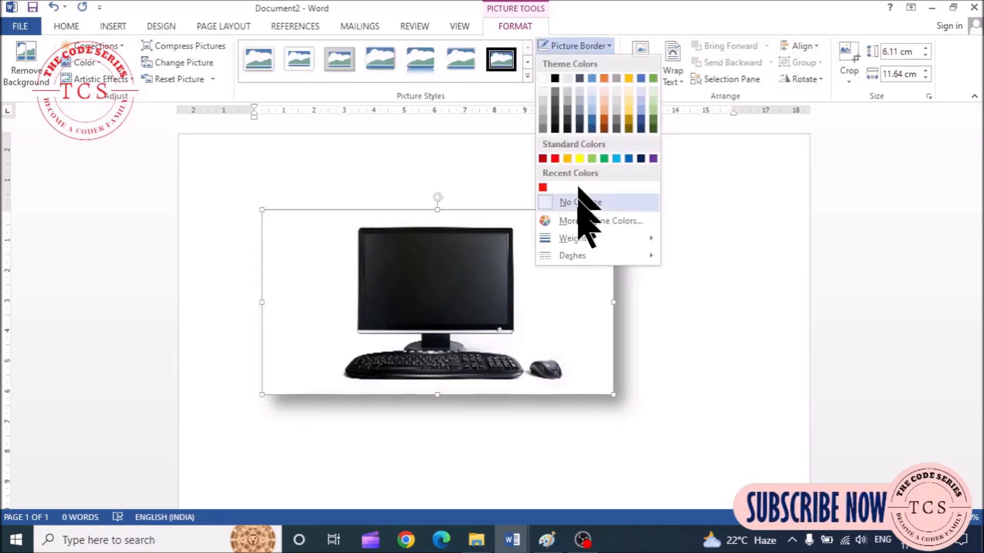
{"action": "mouse_move", "coordinate": [649, 258]}
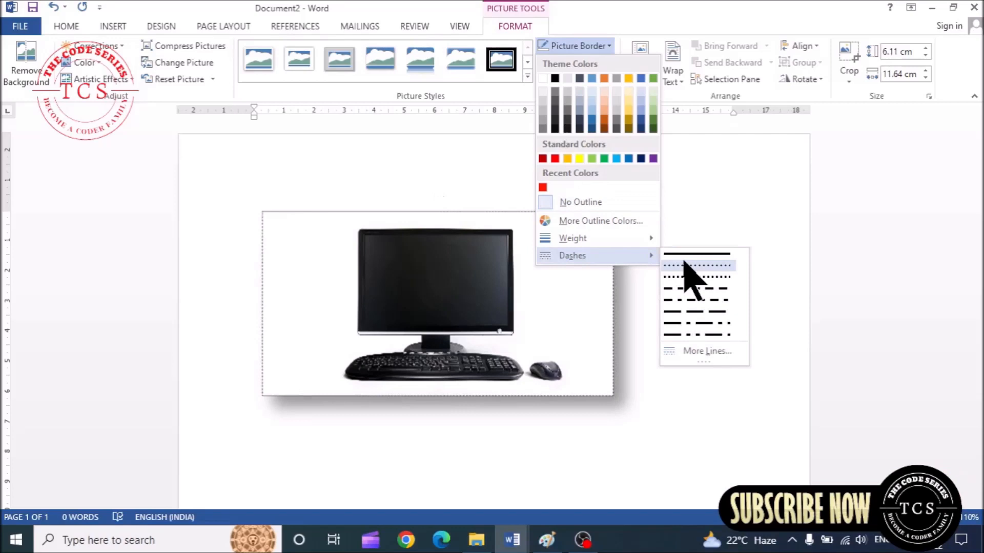
{"action": "left_click", "coordinate": [685, 264]}
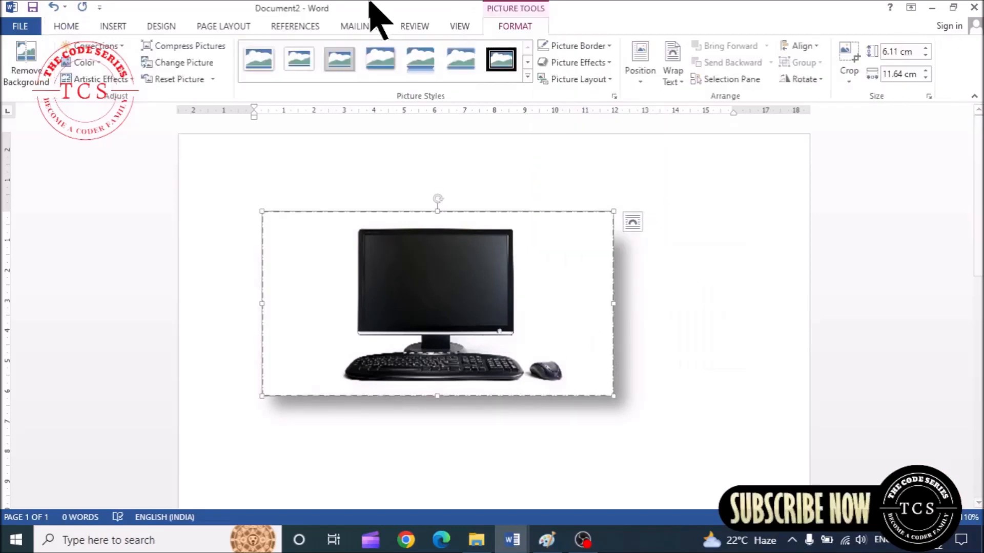
Step: Apply the last variation in the reflection gallery's third row to the computer picture
{"action": "left_click", "coordinate": [578, 62]}
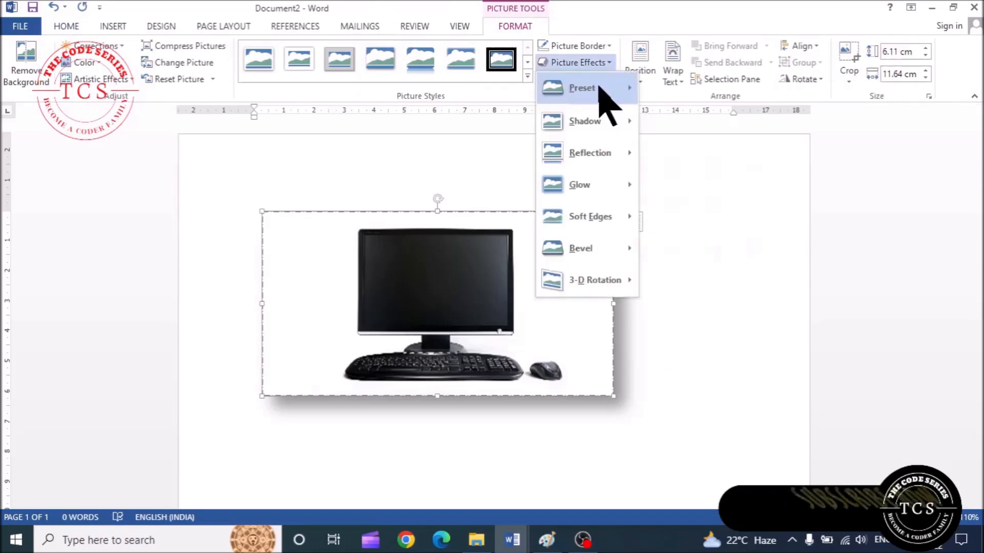
{"action": "mouse_move", "coordinate": [598, 87]}
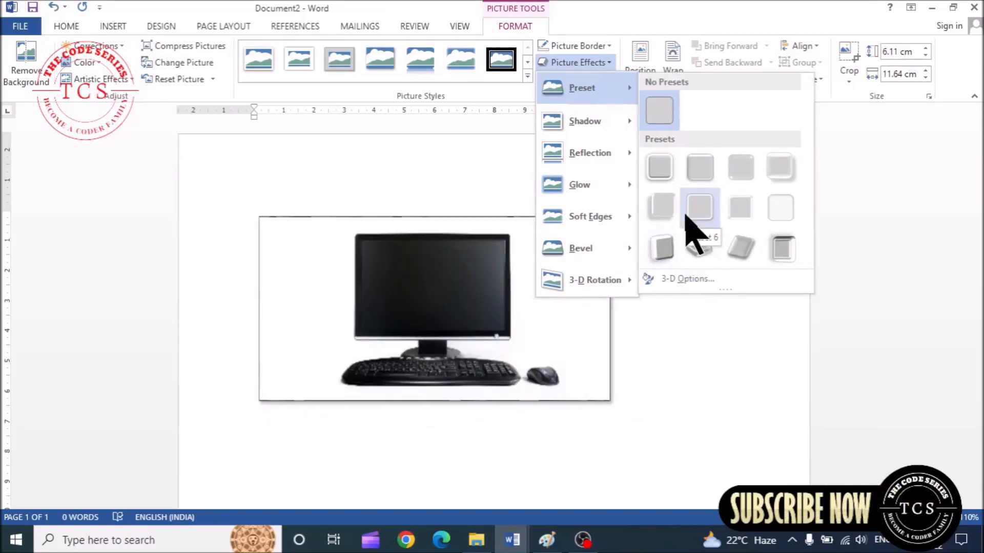
{"action": "mouse_move", "coordinate": [584, 121]}
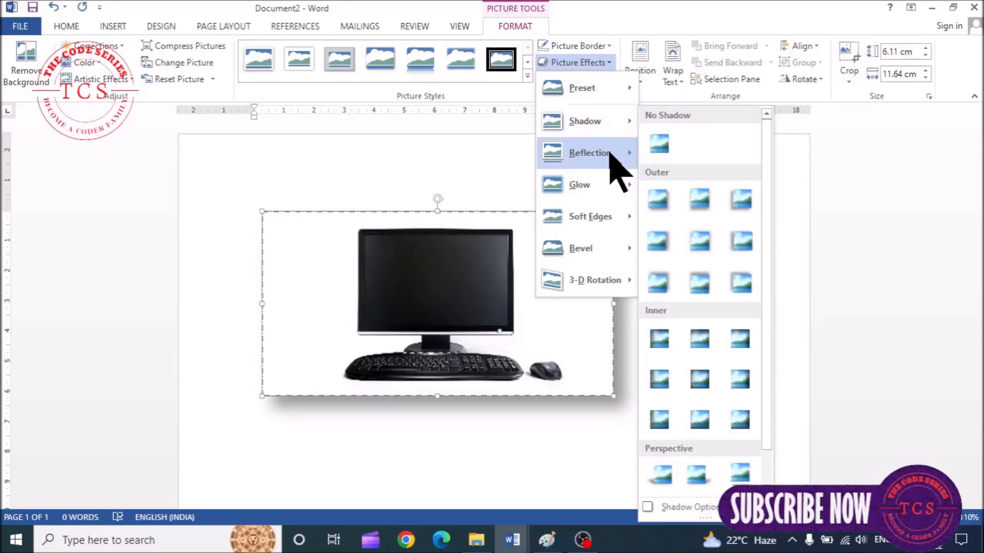
{"action": "mouse_move", "coordinate": [609, 153]}
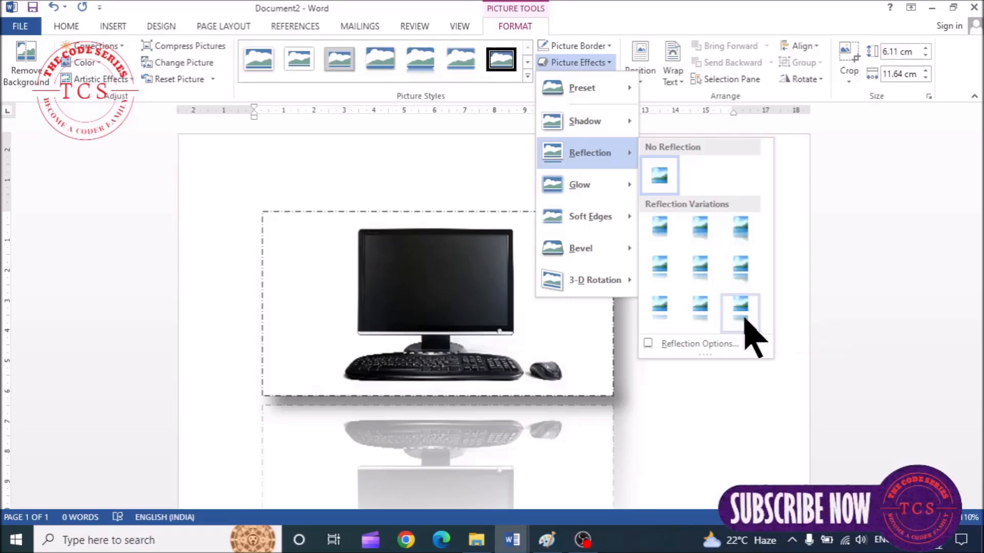
{"action": "left_click", "coordinate": [744, 319]}
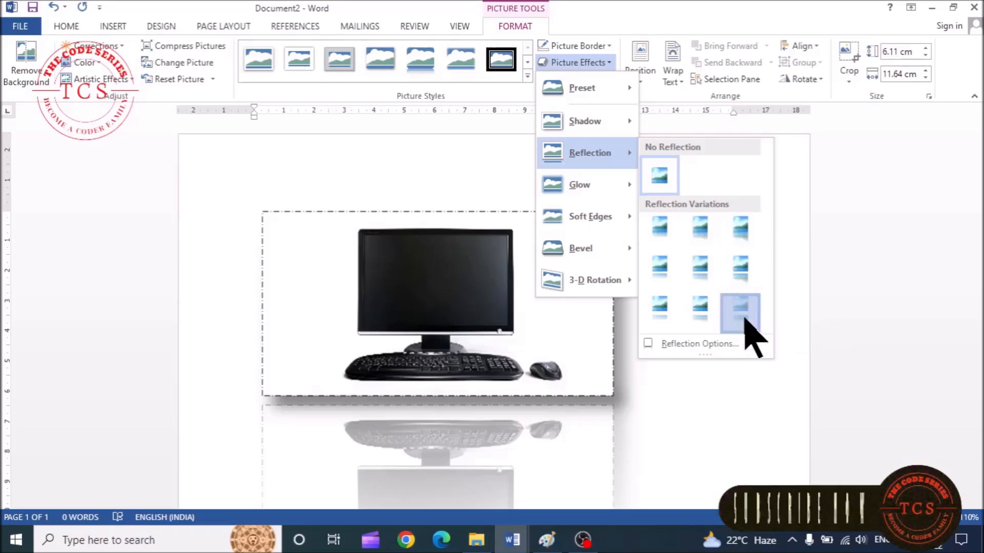
{"action": "scroll", "coordinate": [713, 359], "scroll_direction": "down", "scroll_amount": 3}
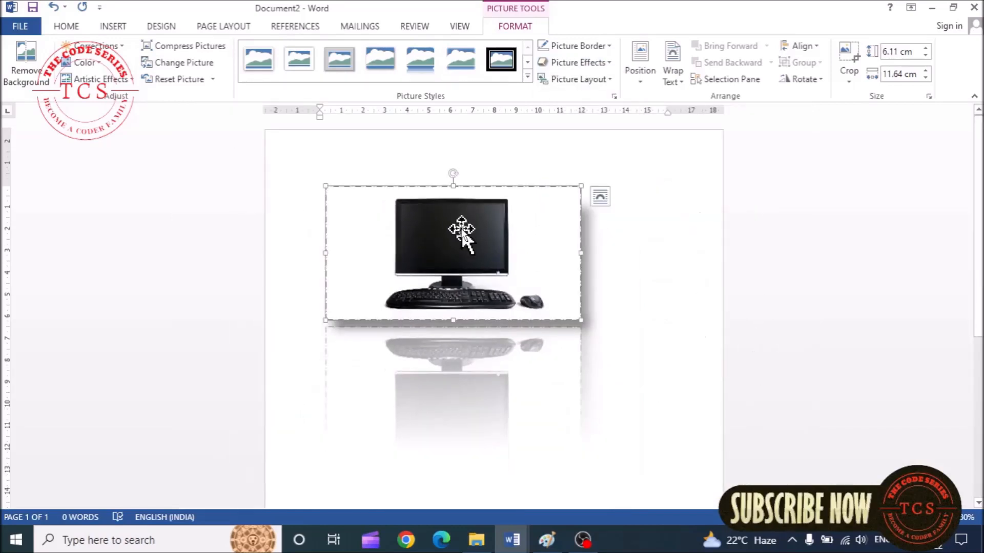
Step: Add the largest green glow variation around the computer picture
{"action": "left_click", "coordinate": [600, 196]}
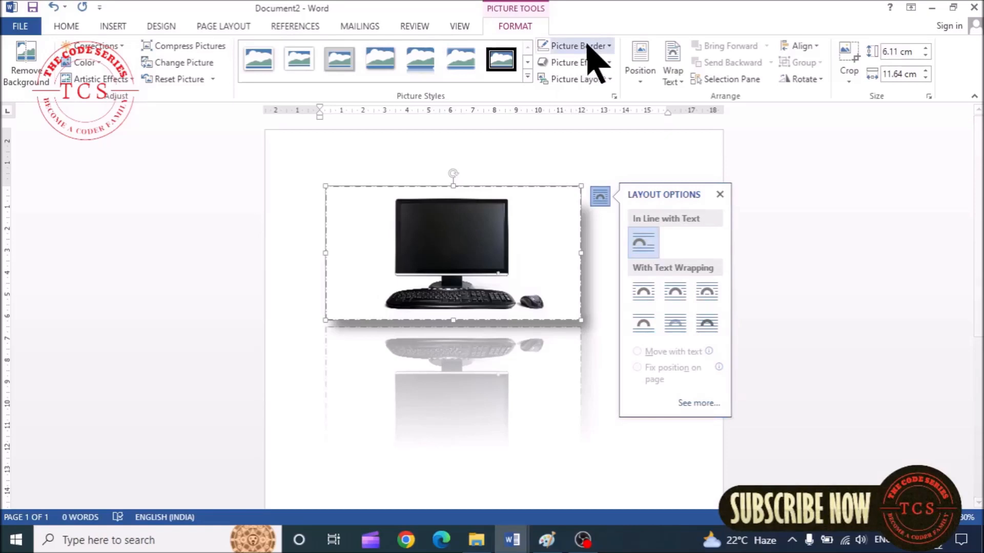
{"action": "left_click", "coordinate": [594, 62]}
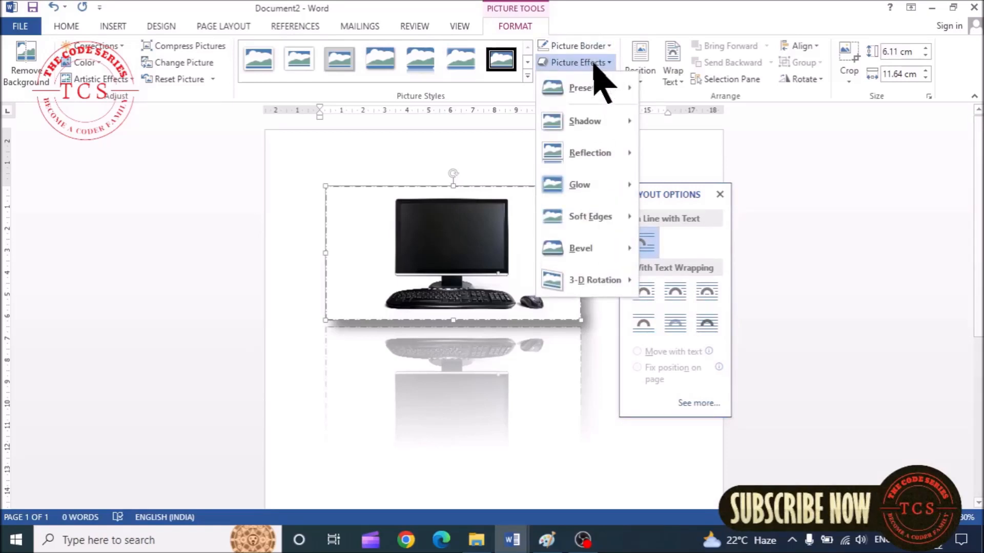
{"action": "mouse_move", "coordinate": [579, 184]}
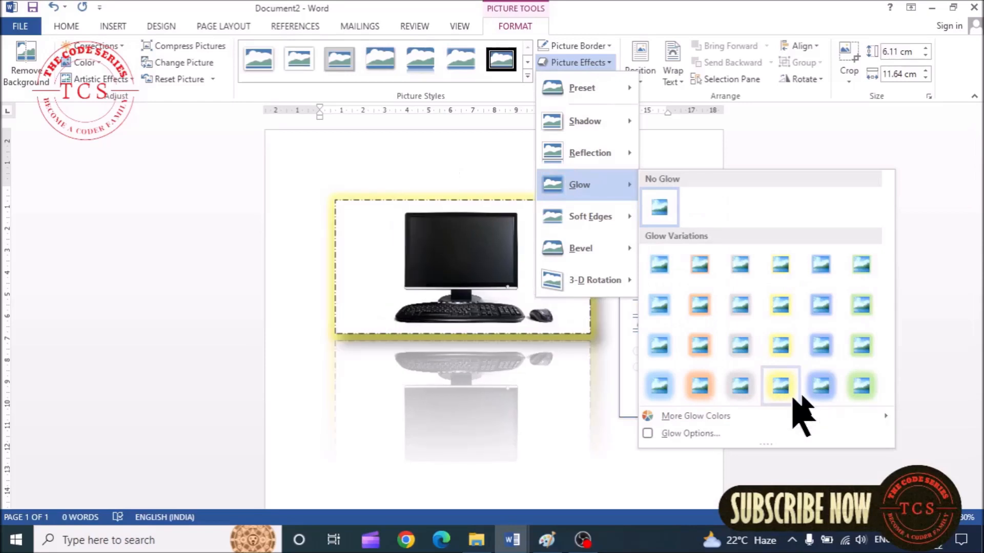
{"action": "left_click", "coordinate": [862, 385]}
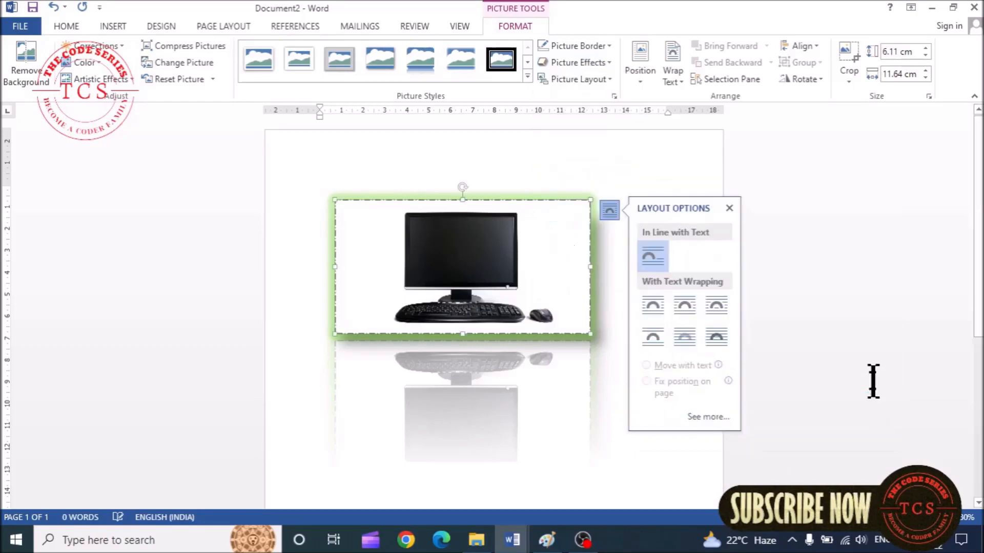
Step: Apply the last perspective 3-D rotation preset in the second row to the picture and deselect it
{"action": "left_click", "coordinate": [564, 62]}
{"action": "mouse_move", "coordinate": [624, 216]}
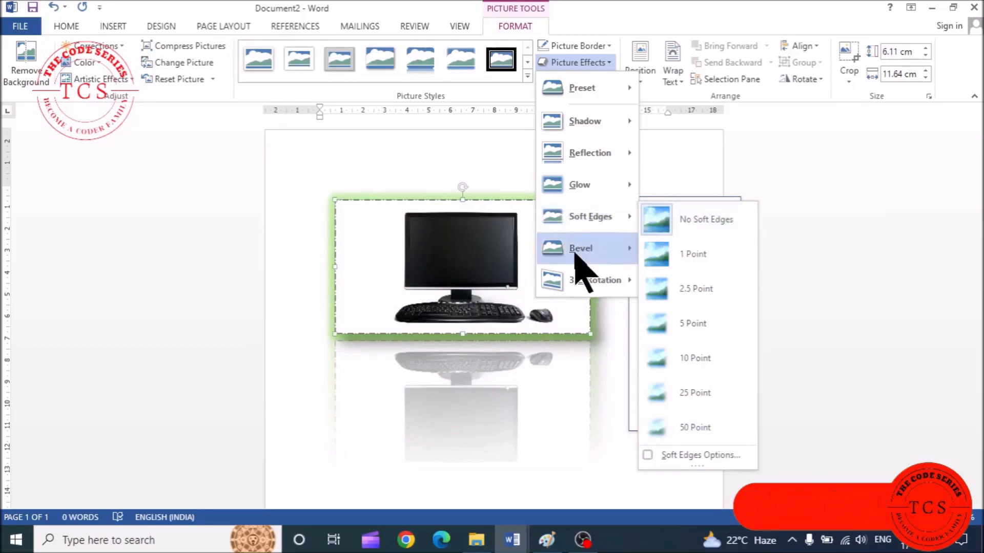
{"action": "mouse_move", "coordinate": [575, 252]}
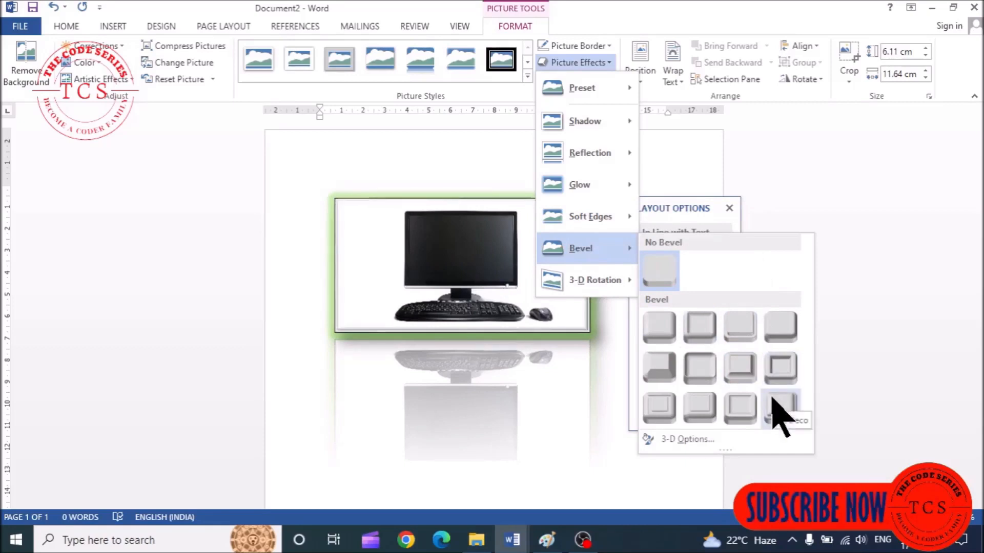
{"action": "mouse_move", "coordinate": [579, 290]}
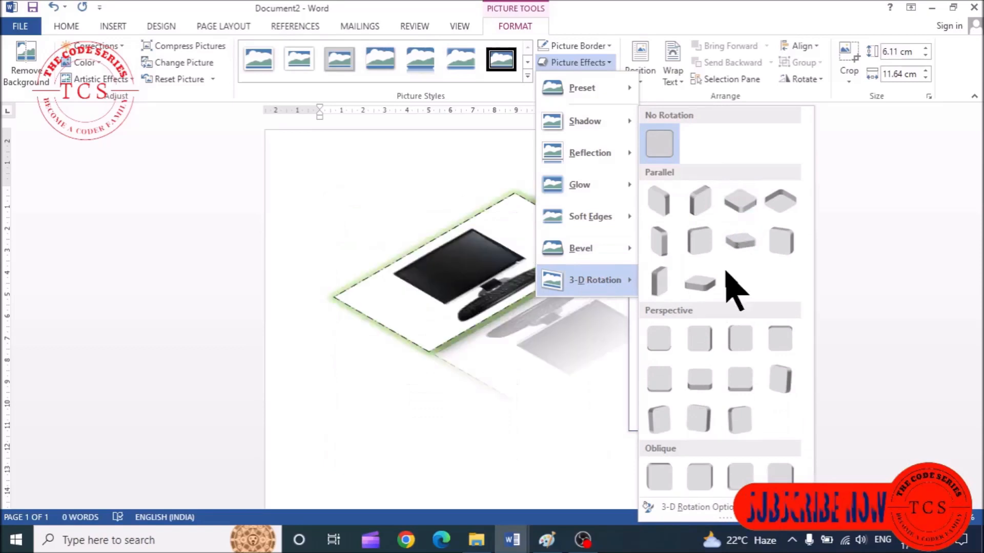
{"action": "left_click", "coordinate": [775, 390]}
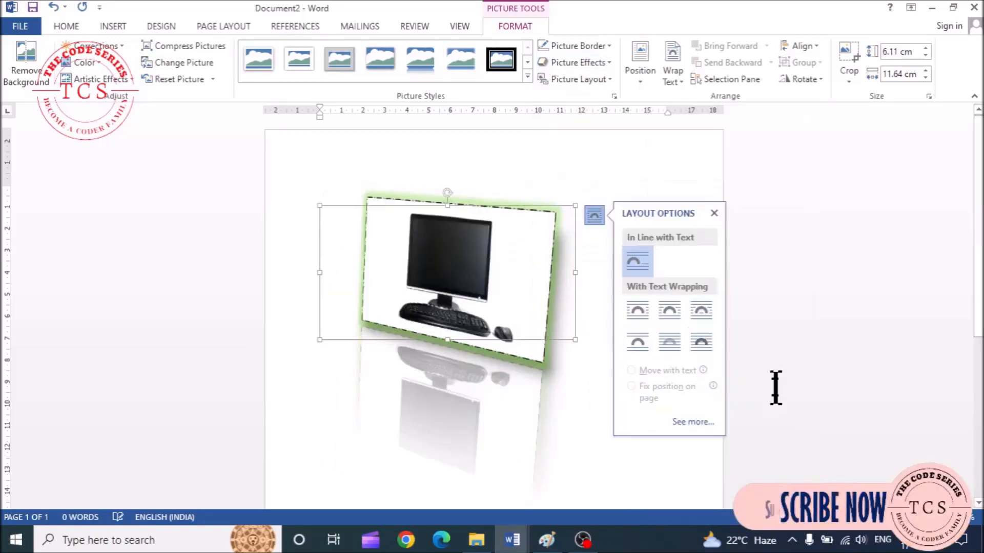
{"action": "left_click", "coordinate": [632, 468]}
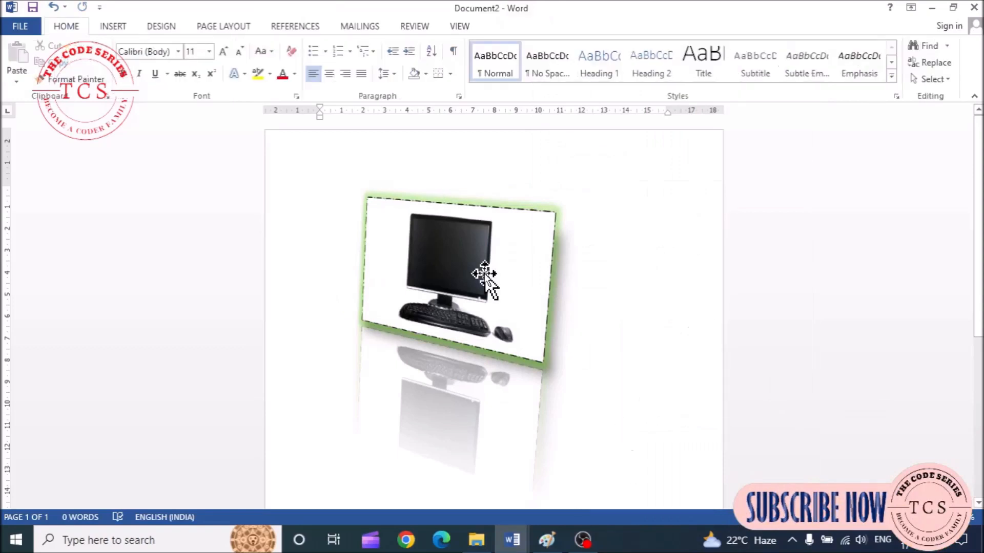
Step: Undo the picture's rotation, glow, reflection and border changes back to the thick black frame style
{"action": "key", "text": "ctrl+z"}
{"action": "key", "text": "ctrl+z"}
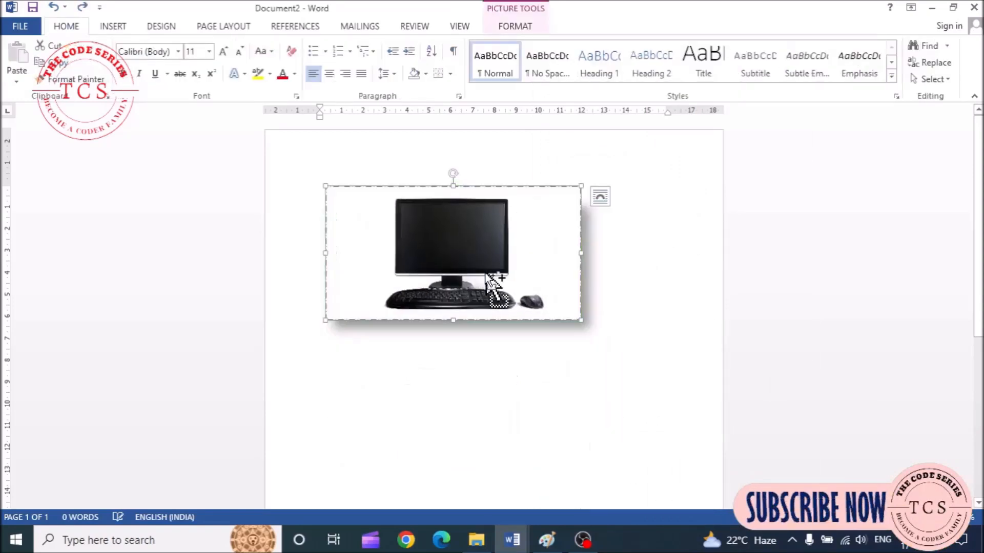
{"action": "key", "text": "ctrl+z"}
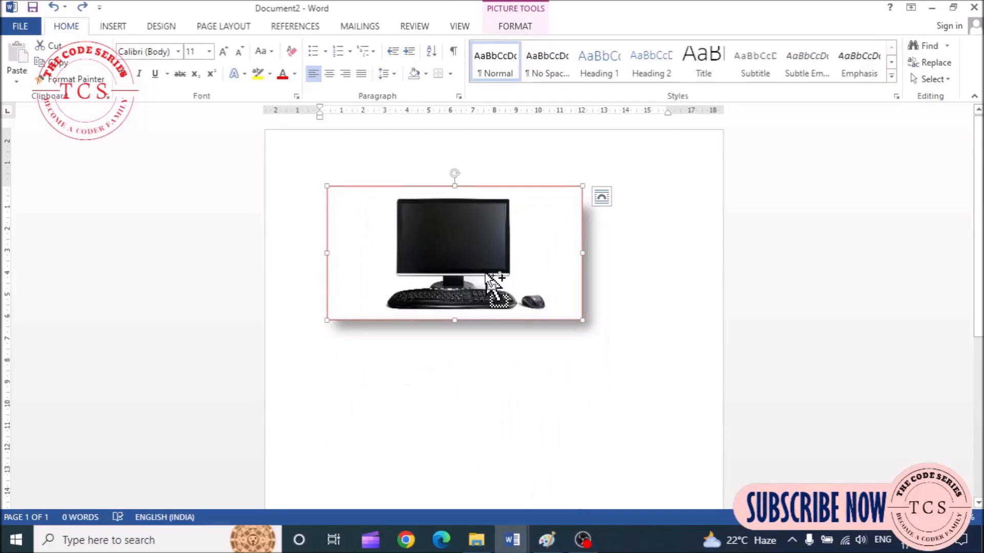
{"action": "key", "text": "ctrl+z"}
{"action": "key", "text": "ctrl+z"}
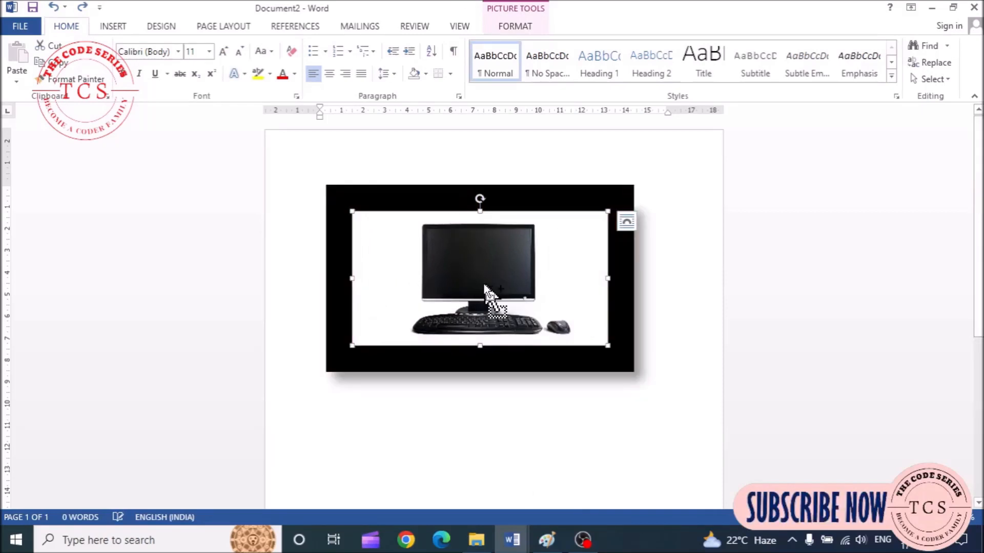
Step: Convert the framed picture into a SmartArt graphic with the Snapshot Picture List layout
{"action": "double_click", "coordinate": [485, 289]}
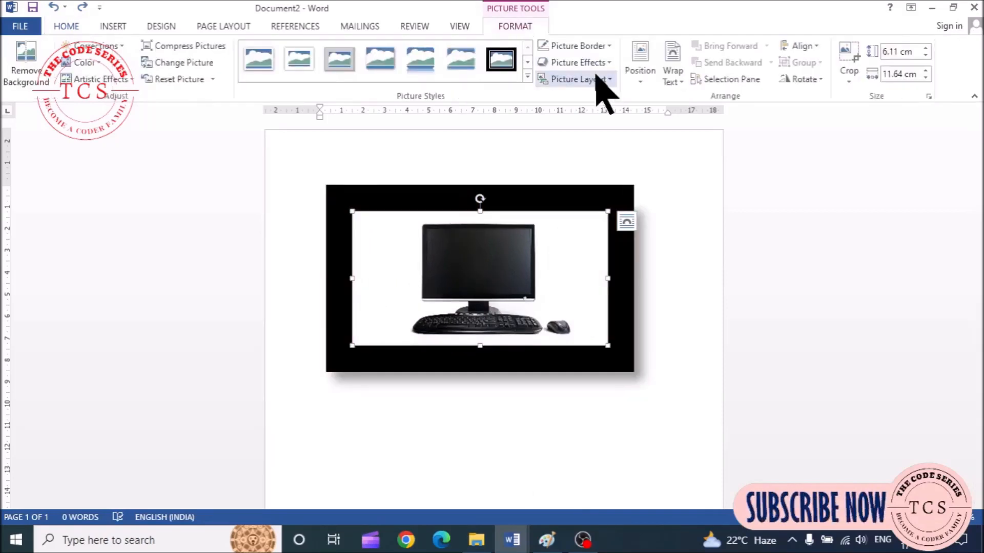
{"action": "left_click", "coordinate": [595, 79]}
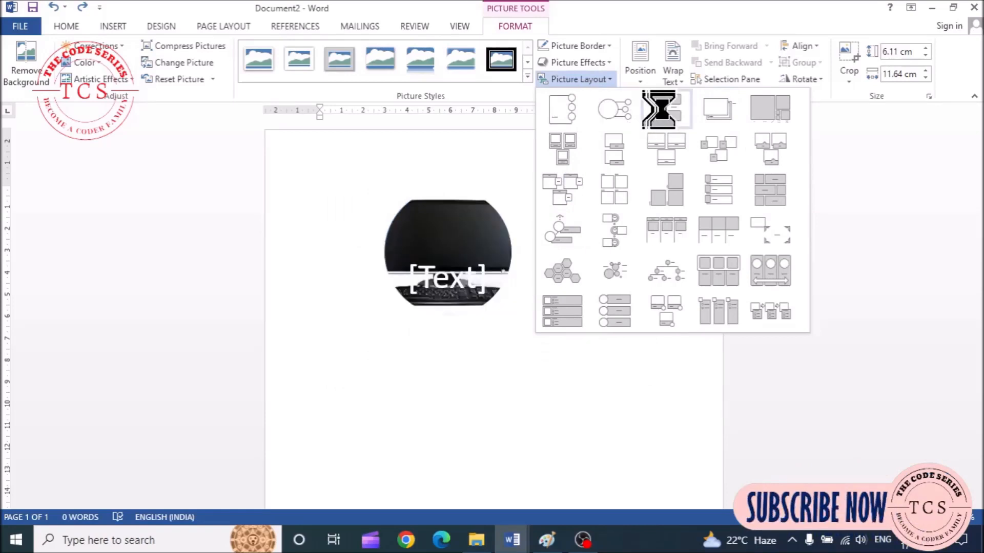
{"action": "left_click", "coordinate": [718, 109]}
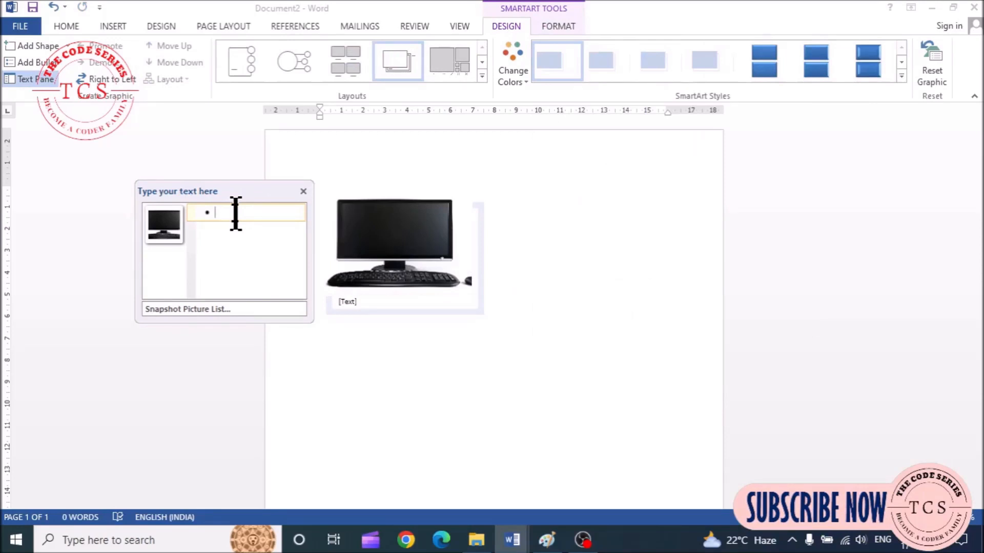
Step: Caption the SmartArt picture "this is a computer" and add a second, empty picture entry
{"action": "type", "text": "this is a "}
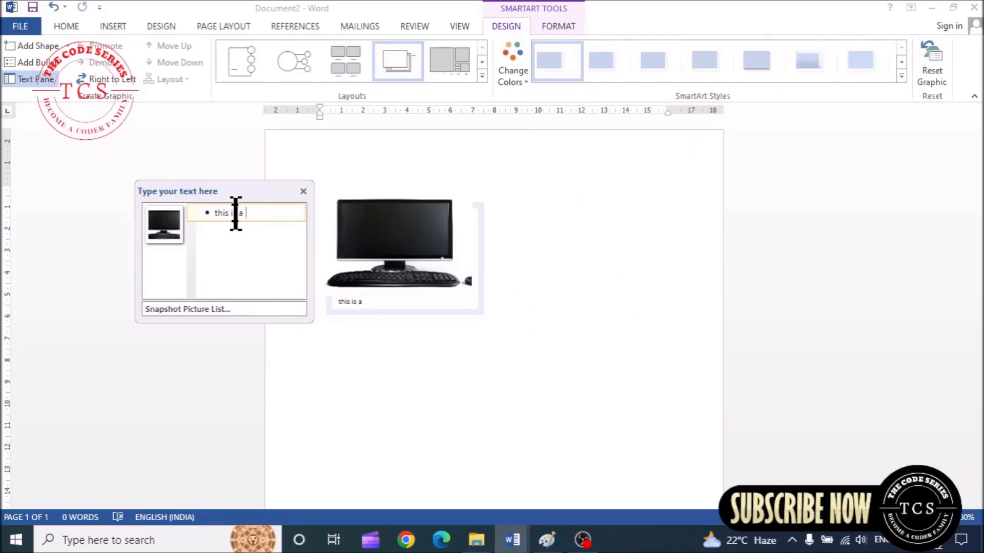
{"action": "type", "text": "computer"}
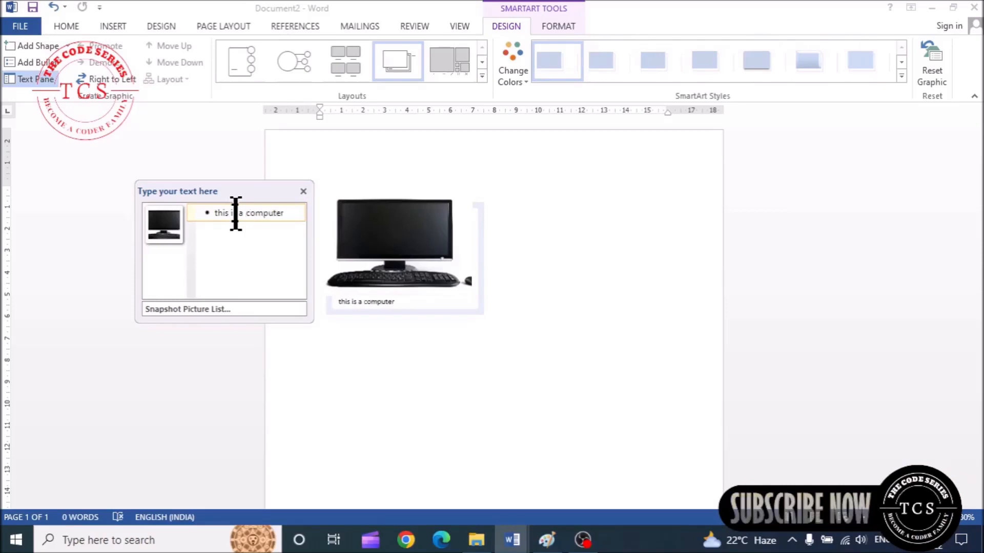
{"action": "key", "text": "Return"}
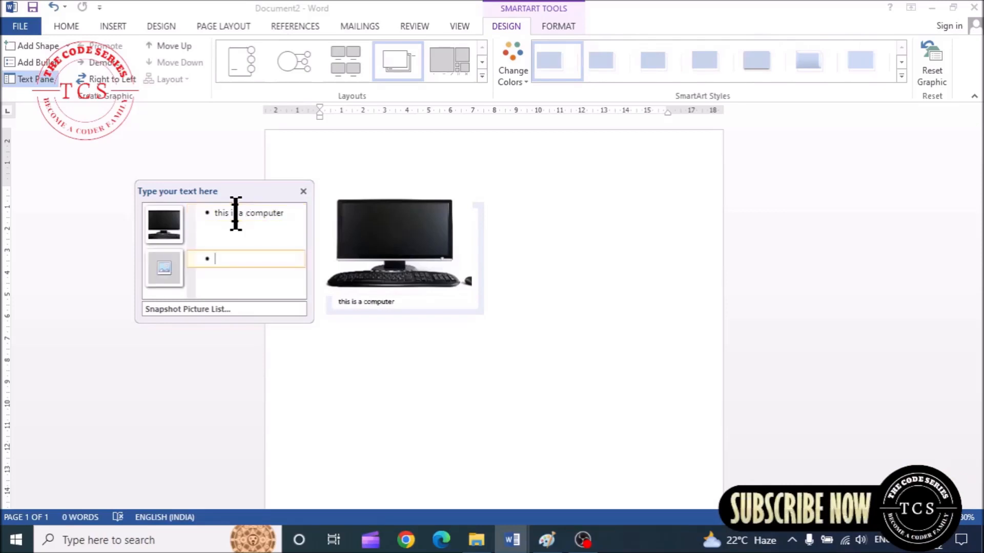
Step: Close the SmartArt text pane and examine the formatting options for the whole graphic
{"action": "scroll", "coordinate": [236, 213], "scroll_direction": "up", "scroll_amount": 9}
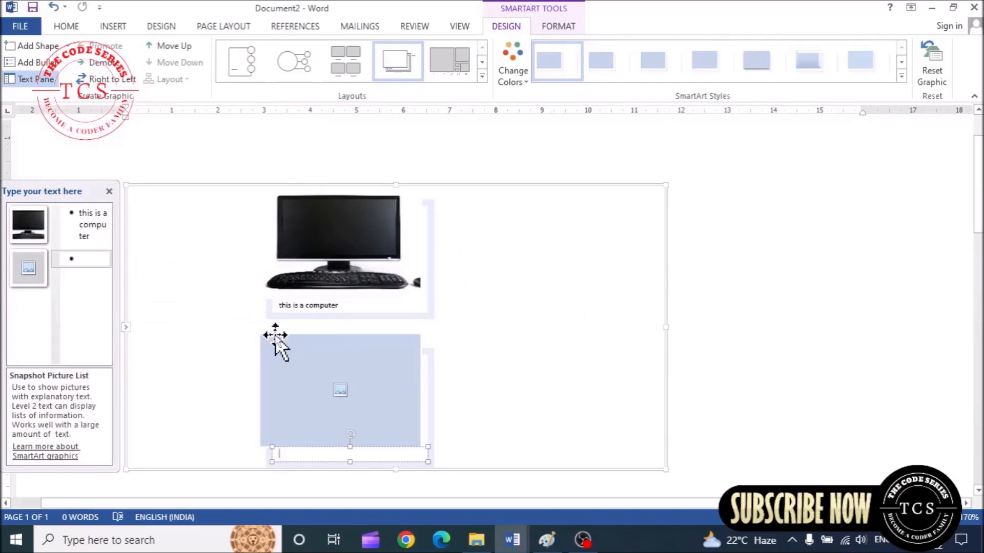
{"action": "left_click", "coordinate": [109, 192]}
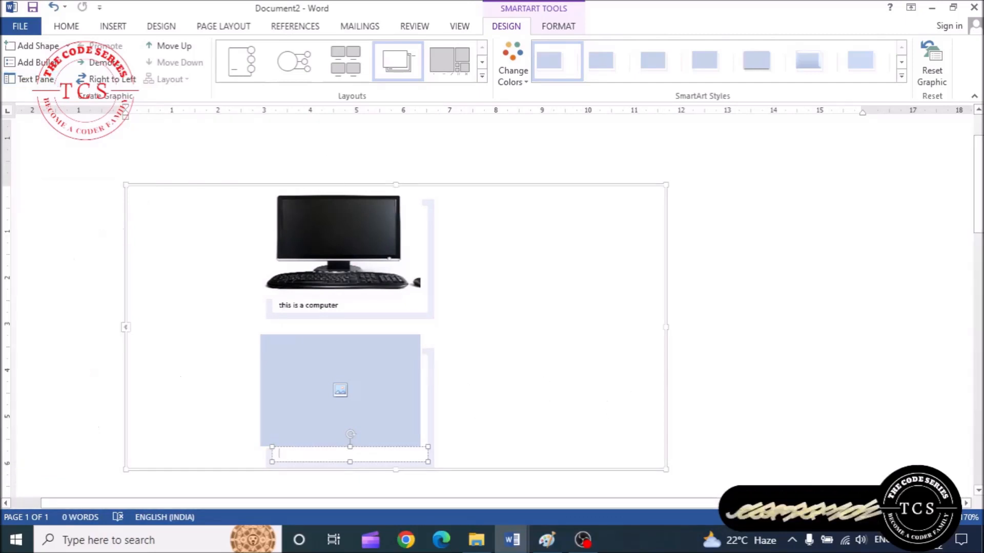
{"action": "left_click", "coordinate": [570, 190]}
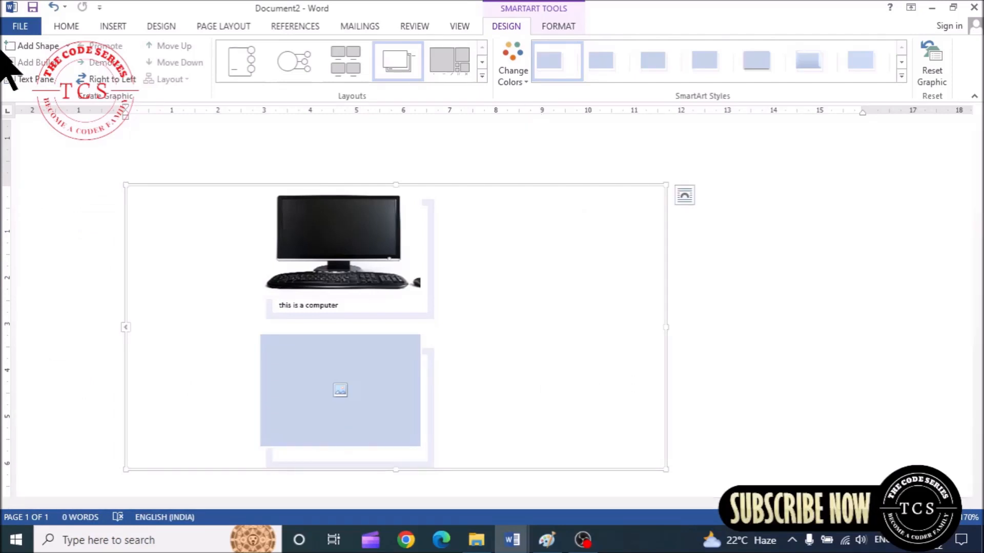
{"action": "left_click", "coordinate": [557, 26]}
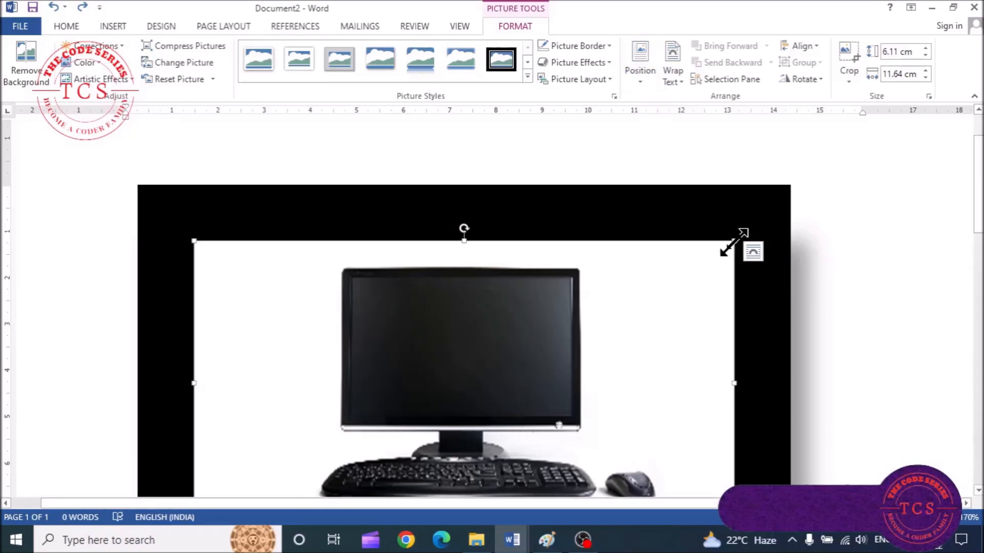
Step: Shrink the black-framed picture proportionally to about 3.09 cm high and 5.88 cm wide
{"action": "left_click_drag", "start_coordinate": [727, 247], "coordinate": [467, 242]}
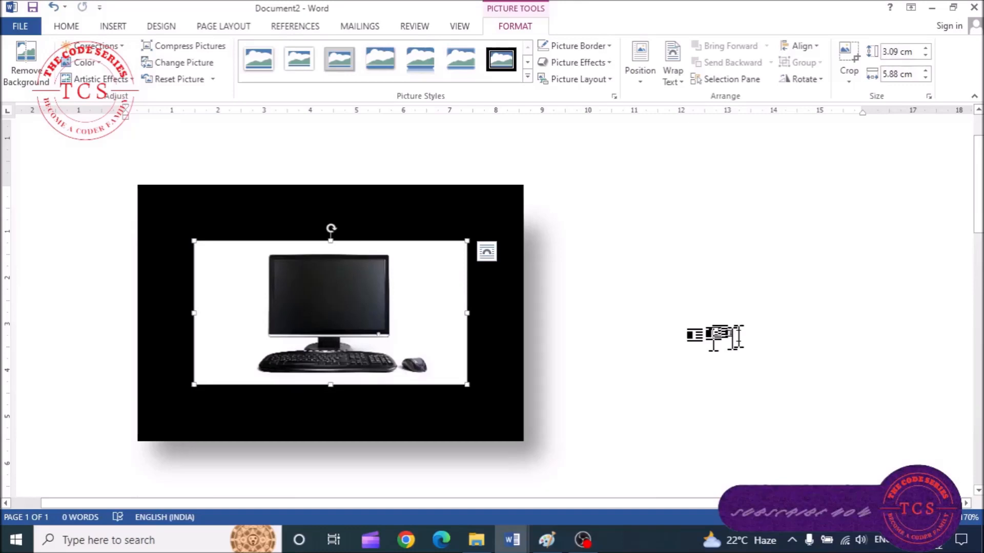
{"action": "scroll", "coordinate": [714, 337], "scroll_direction": "down", "scroll_amount": 13}
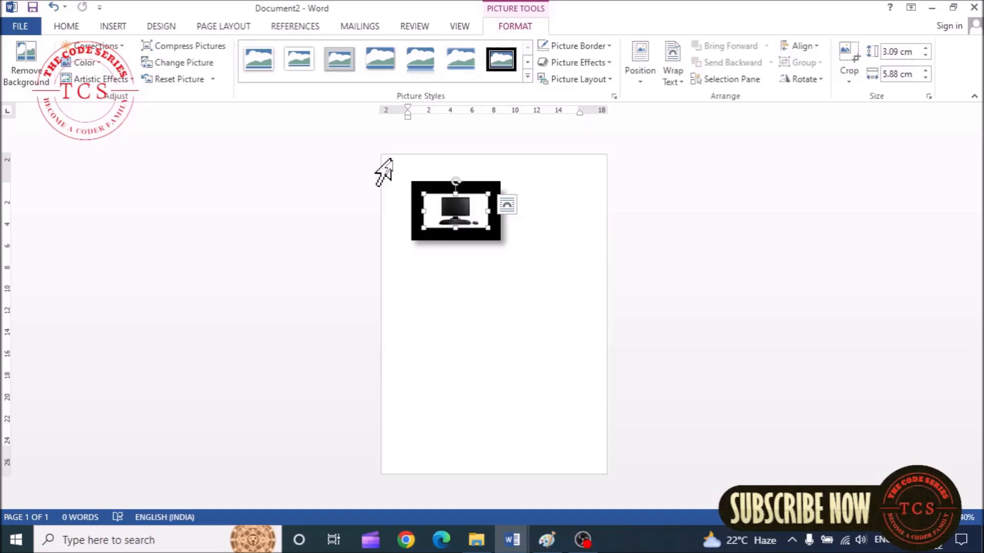
Step: Try to move the small picture down the page and position it in the top left with square text wrapping
{"action": "left_click_drag", "start_coordinate": [439, 218], "coordinate": [435, 251]}
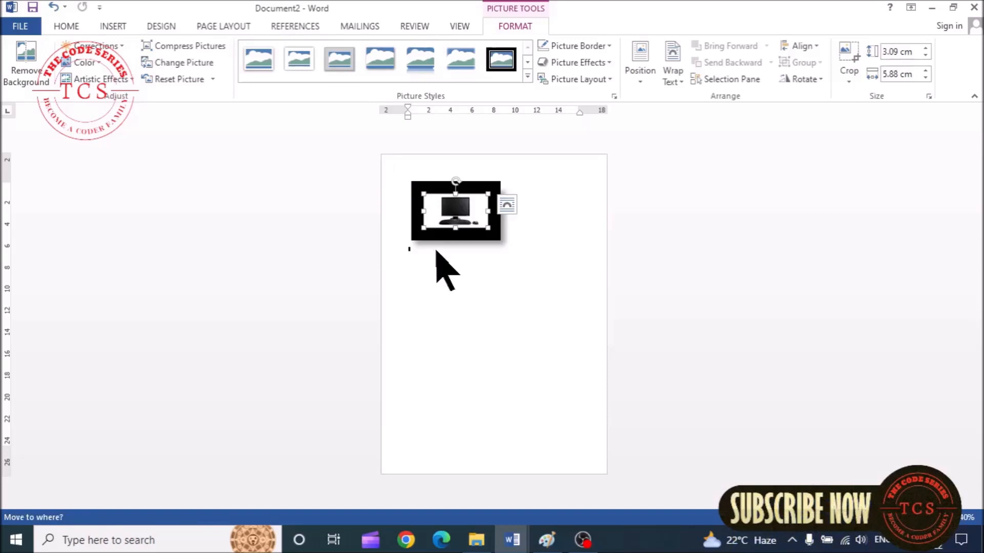
{"action": "left_click", "coordinate": [640, 66]}
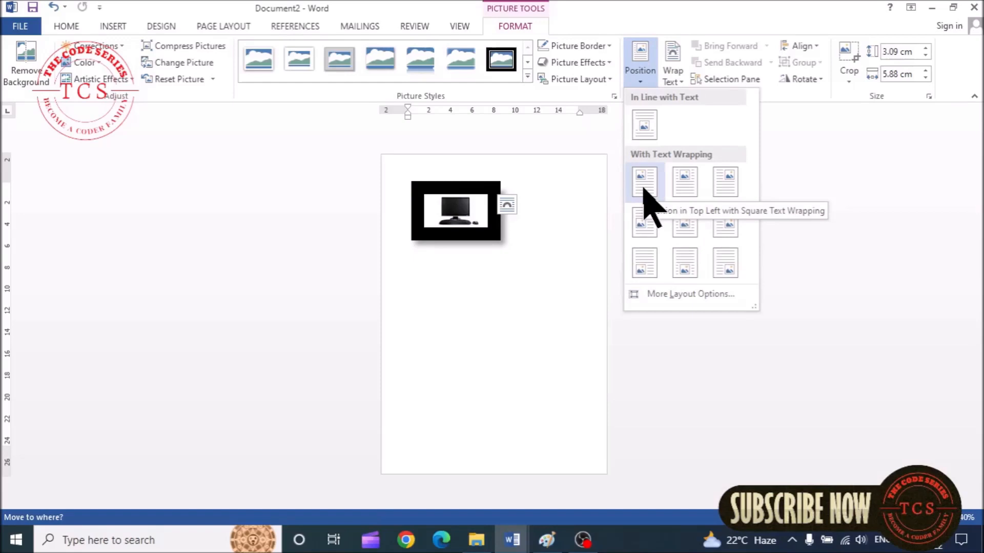
{"action": "left_click", "coordinate": [643, 189]}
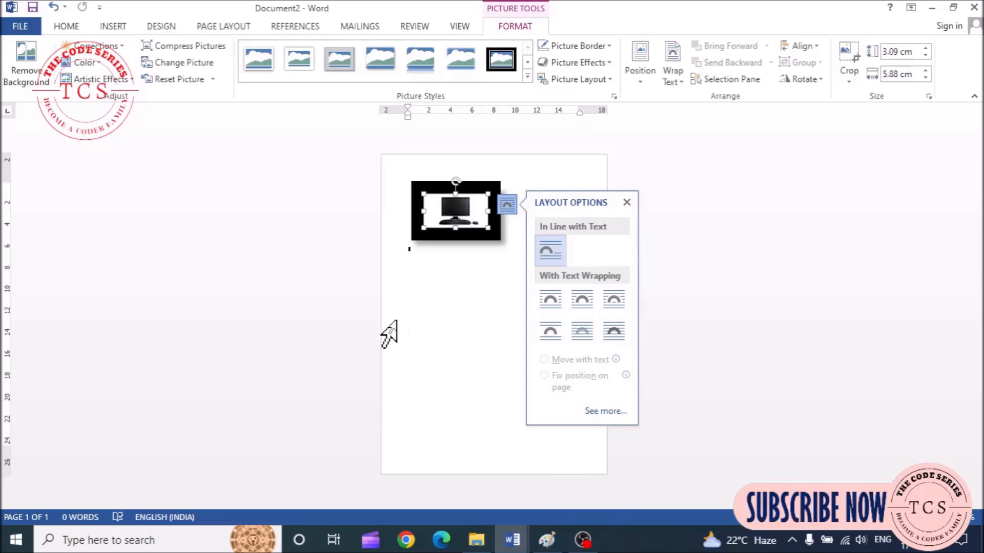
{"action": "left_click", "coordinate": [569, 332]}
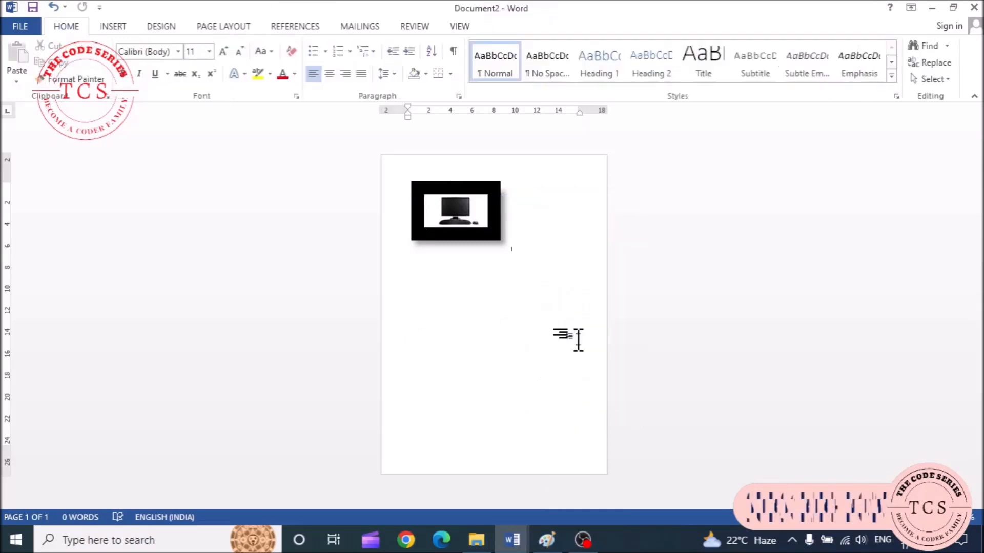
{"action": "left_click", "coordinate": [468, 229]}
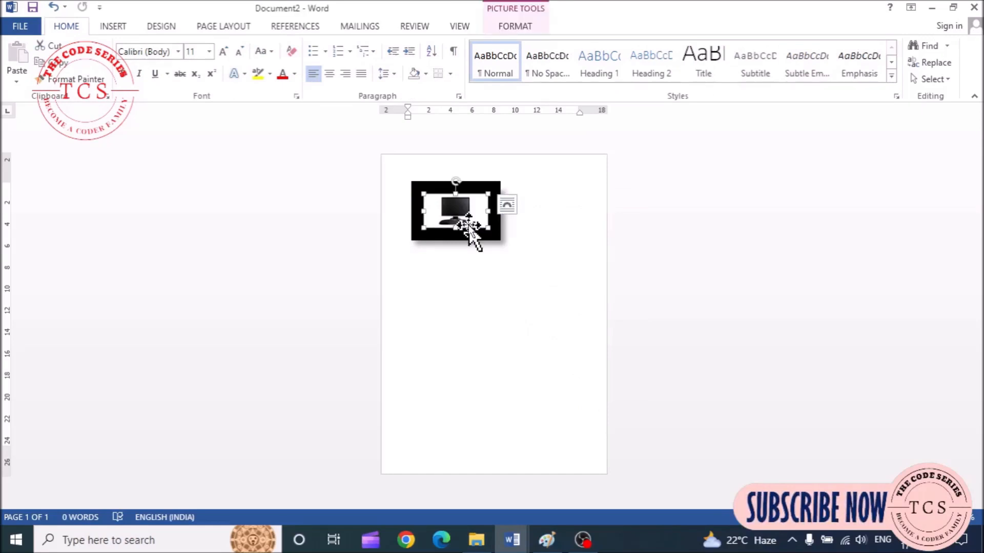
Step: Replace the small computer picture's black frame with a plain picture style that has only a thin, softly shadowed edge
{"action": "double_click", "coordinate": [499, 233]}
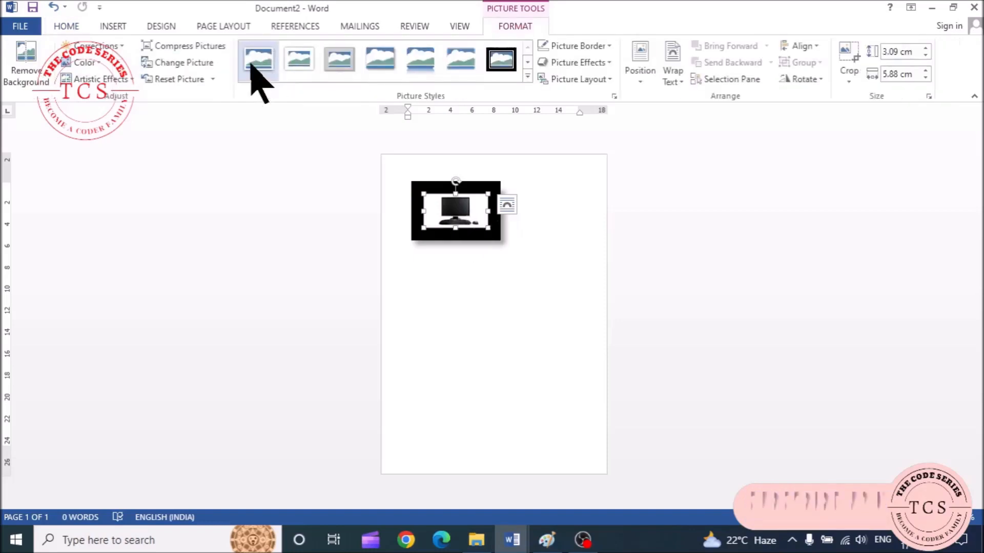
{"action": "left_click", "coordinate": [527, 76]}
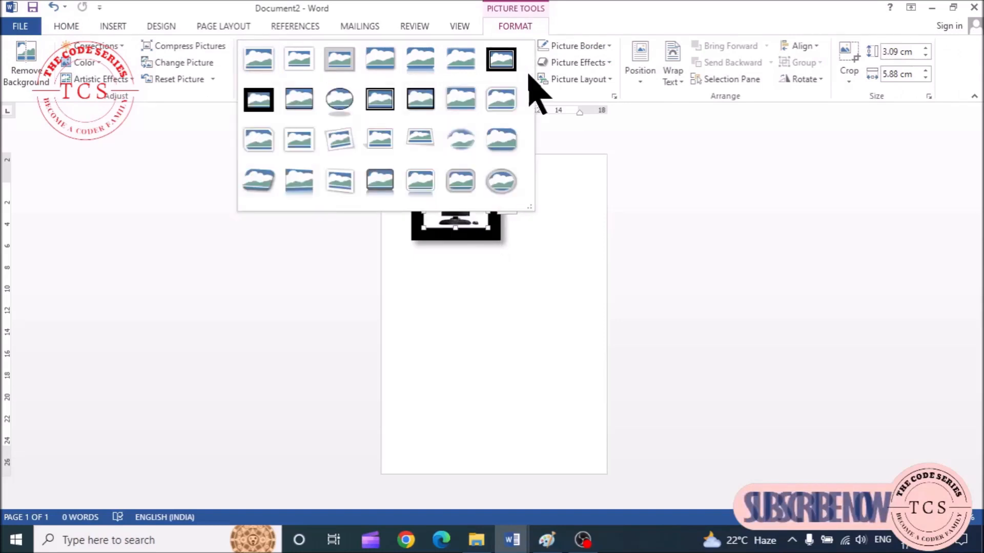
{"action": "left_click", "coordinate": [548, 14]}
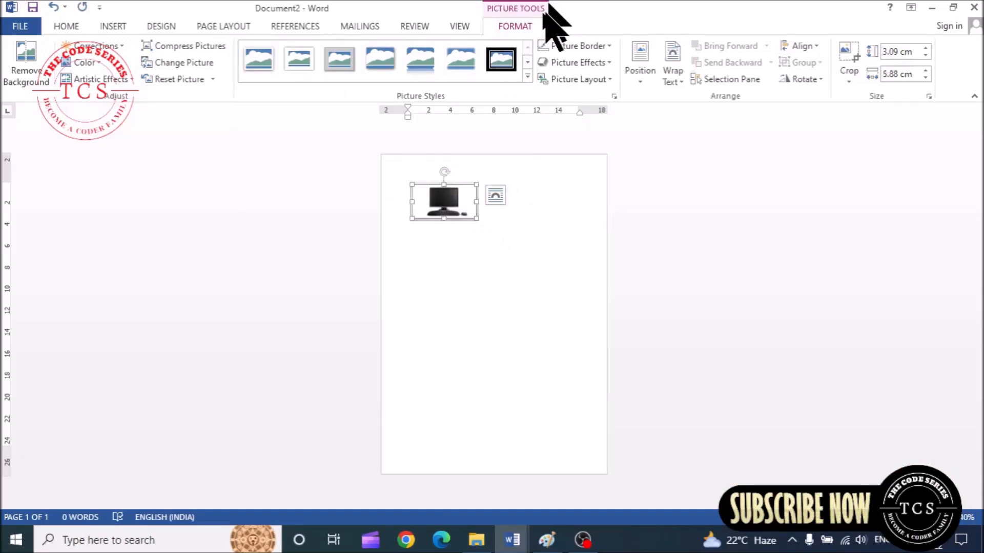
Step: Try the bottom-right and middle-center positions with square text wrapping on the computer picture, and move it freely around the page
{"action": "left_click", "coordinate": [640, 64]}
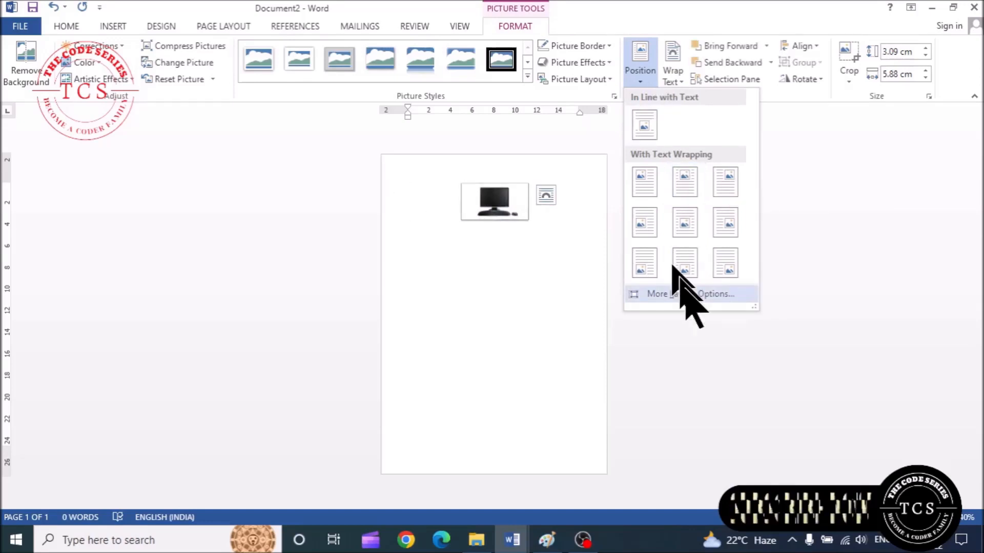
{"action": "left_click", "coordinate": [725, 263]}
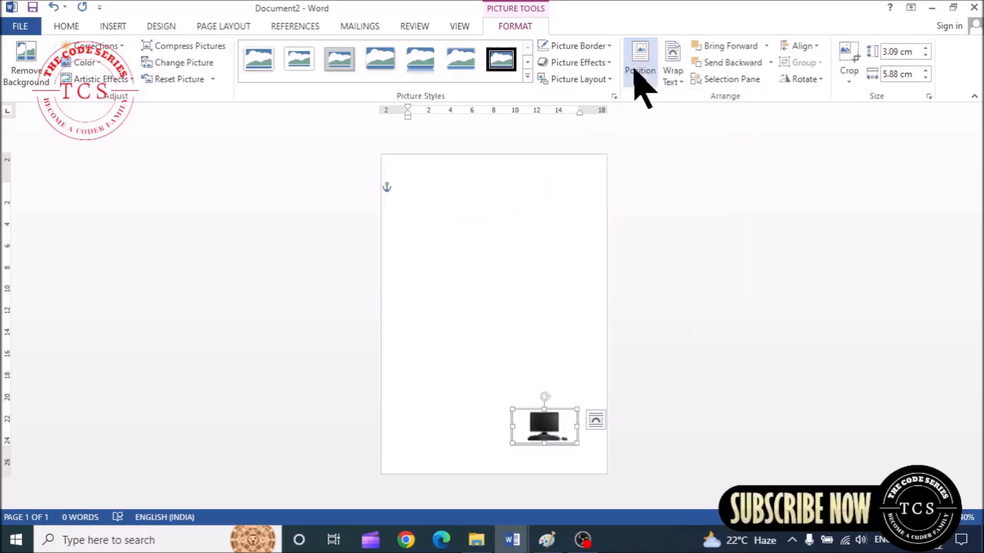
{"action": "left_click", "coordinate": [635, 70]}
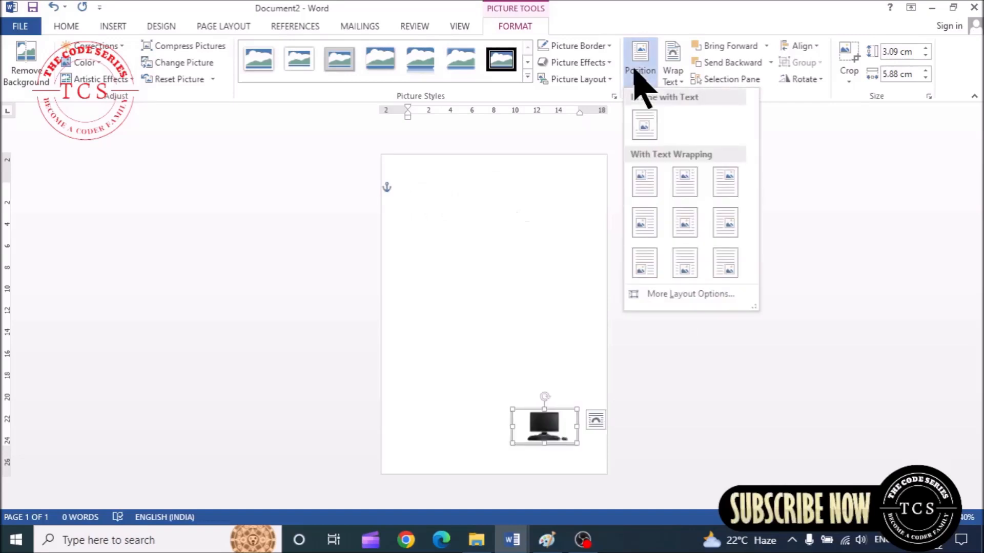
{"action": "left_click", "coordinate": [684, 222]}
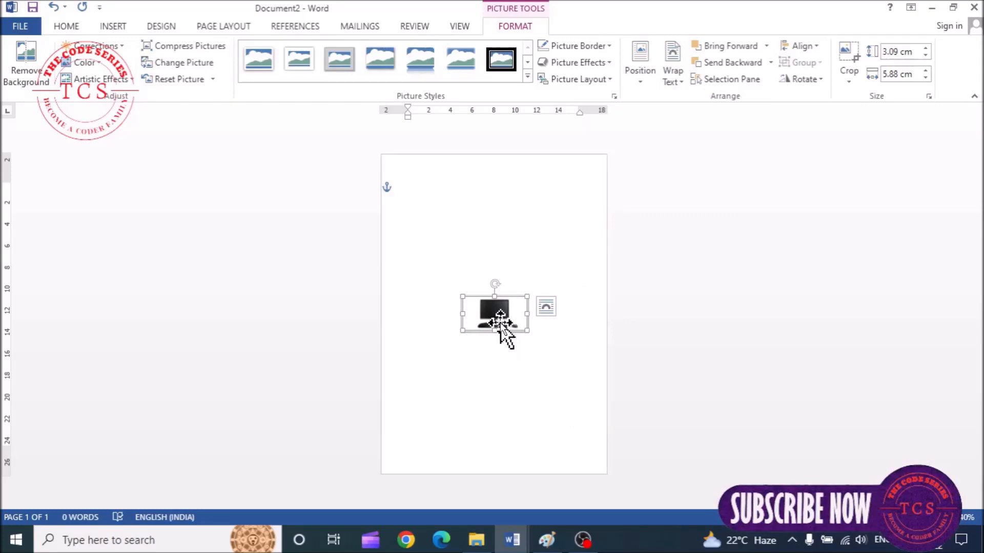
{"action": "left_click_drag", "start_coordinate": [500, 321], "coordinate": [431, 209]}
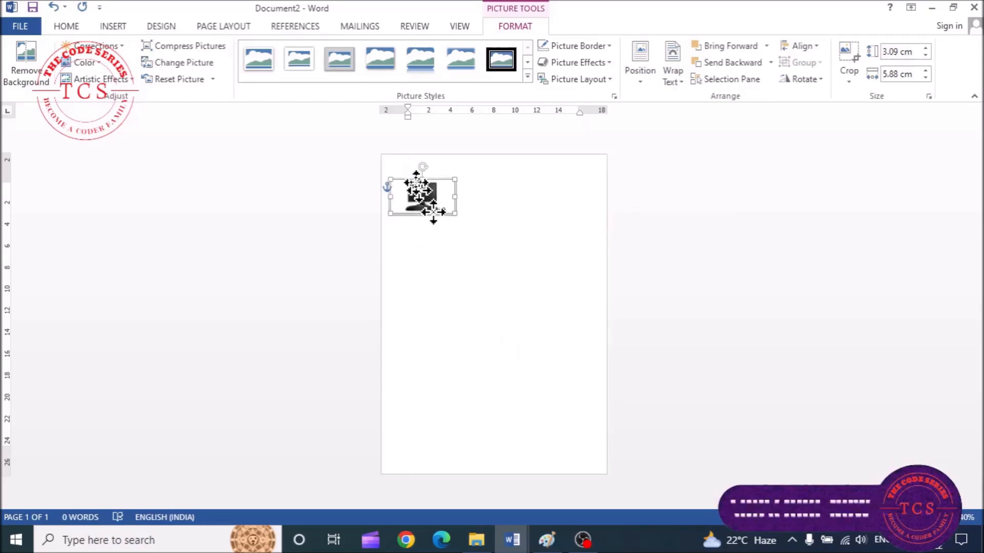
{"action": "left_click_drag", "start_coordinate": [433, 212], "coordinate": [440, 246]}
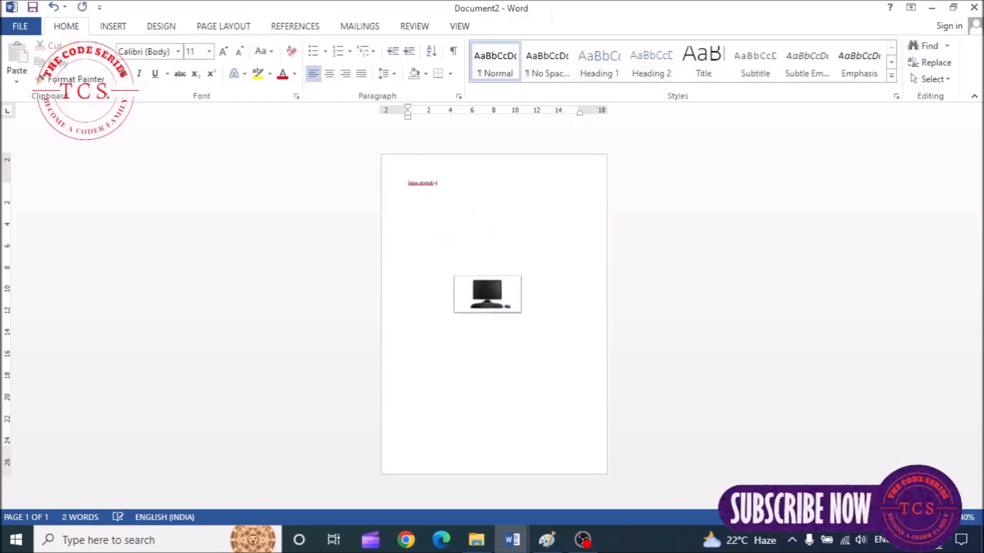
Step: Enter five short lines of random placeholder text at the start of the page, above the computer picture
{"action": "type", "text": "s sdf"}
{"action": "key", "text": "Return"}
{"action": "type", "text": "sdfhdj"}
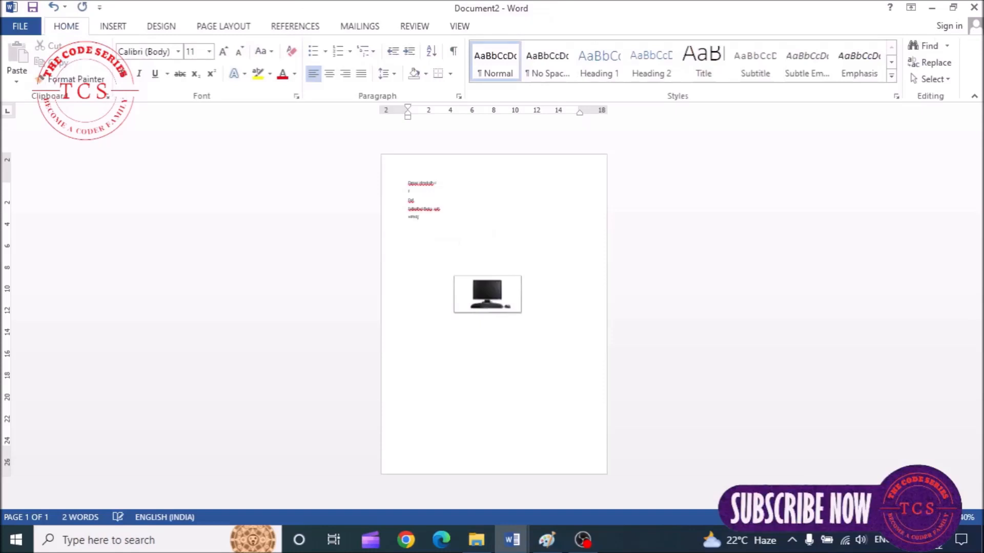
{"action": "type", "text": "sdfsdf"}
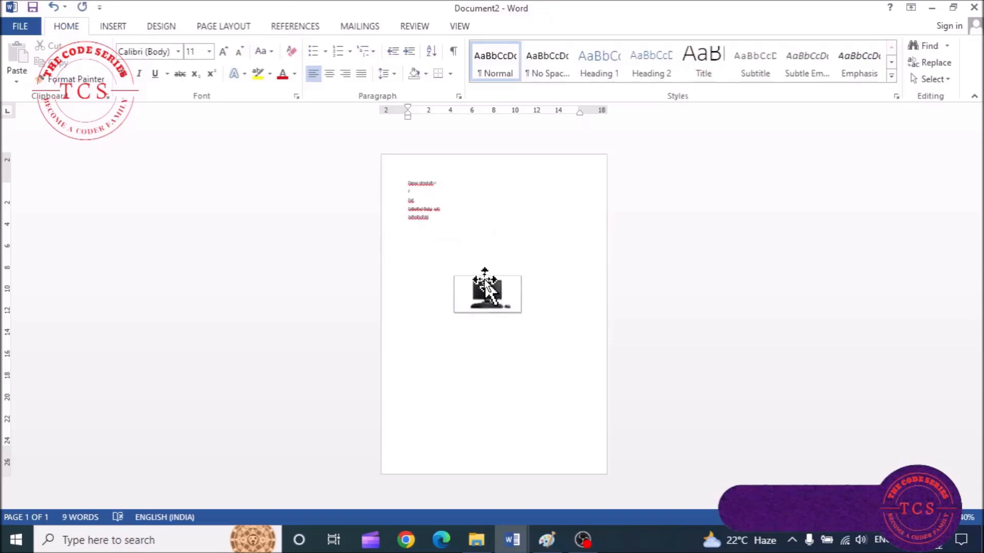
Step: Move the computer picture up to the start of the placeholder lines so the text wraps beside it
{"action": "scroll", "coordinate": [554, 332], "scroll_direction": "up", "scroll_amount": 6}
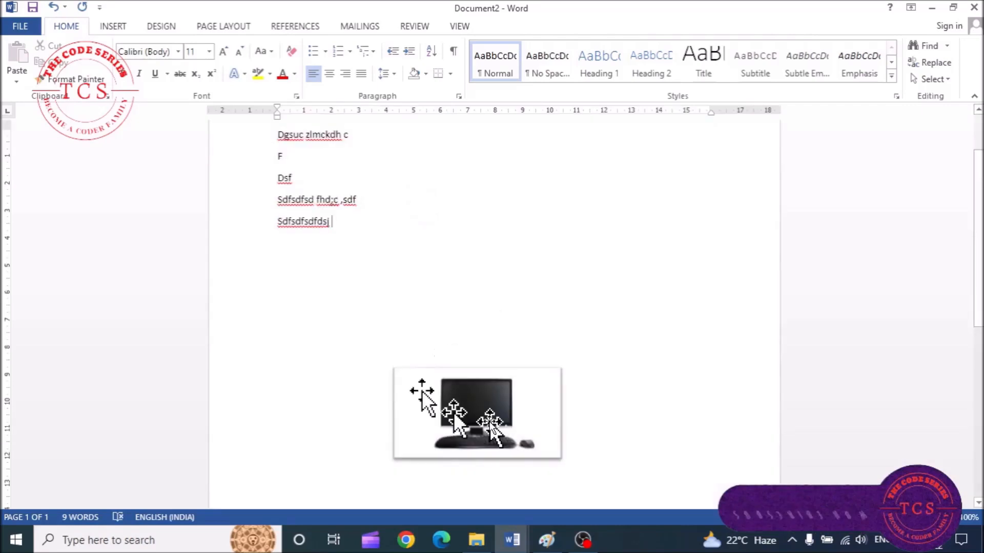
{"action": "left_click_drag", "start_coordinate": [454, 412], "coordinate": [304, 241]}
{"action": "scroll", "coordinate": [396, 223], "scroll_direction": "up", "scroll_amount": 1}
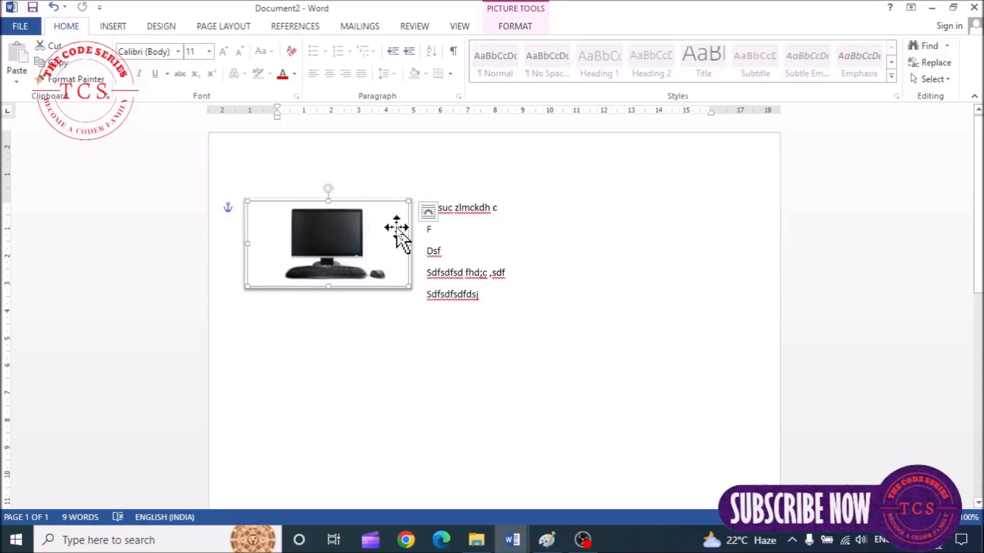
Step: Try Behind Text, In Front of Text and Top and Bottom wrapping on the computer picture, and place it to the right of the text
{"action": "double_click", "coordinate": [338, 251]}
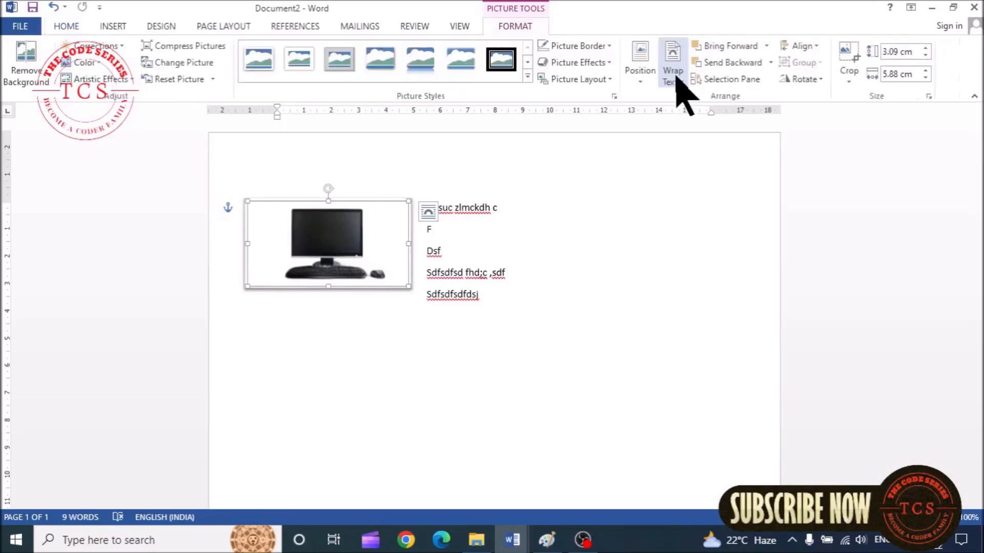
{"action": "left_click", "coordinate": [674, 77]}
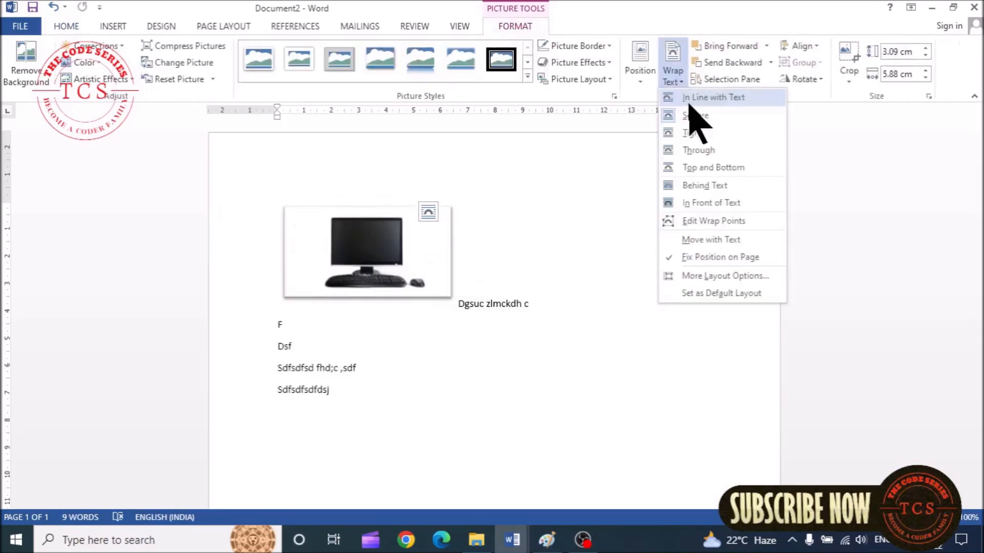
{"action": "left_click", "coordinate": [702, 186]}
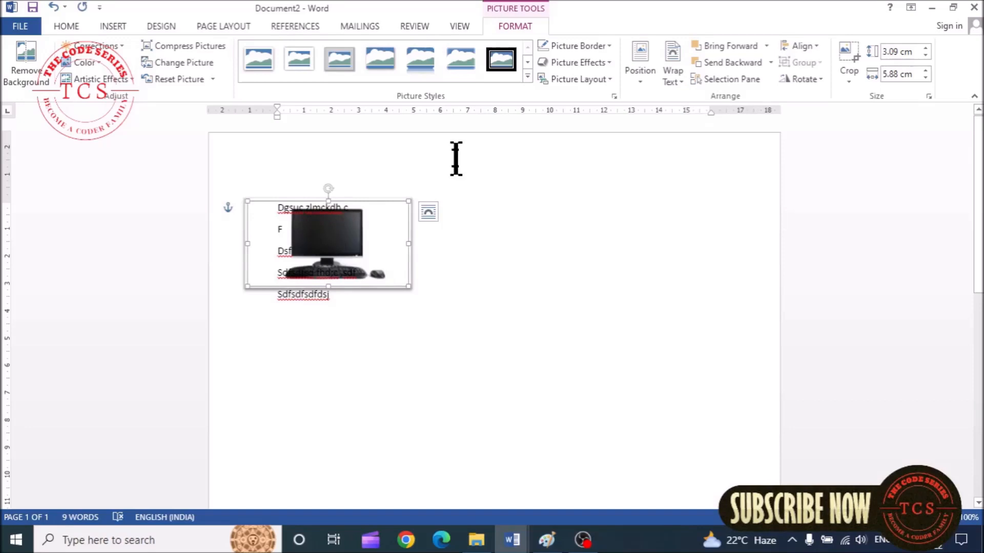
{"action": "left_click", "coordinate": [672, 76]}
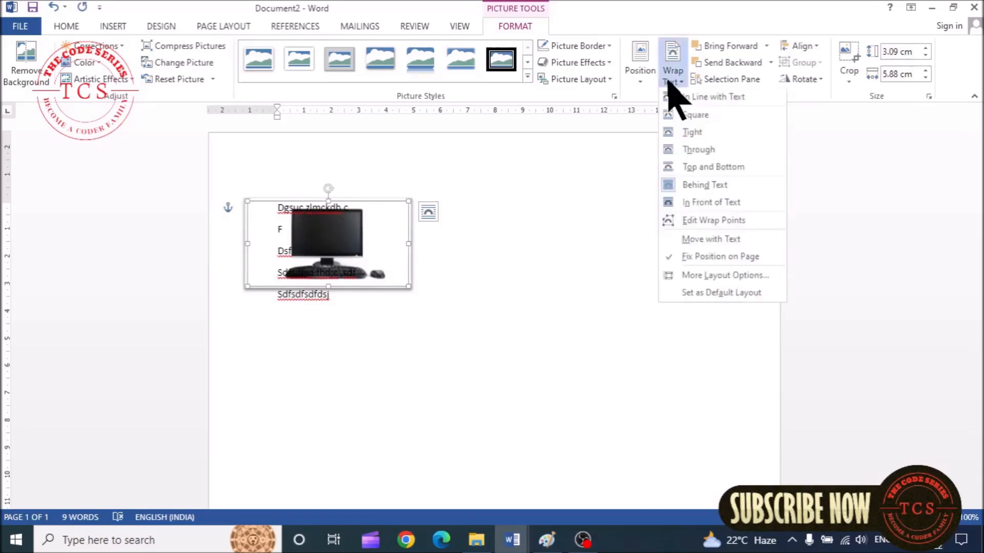
{"action": "left_click", "coordinate": [713, 202]}
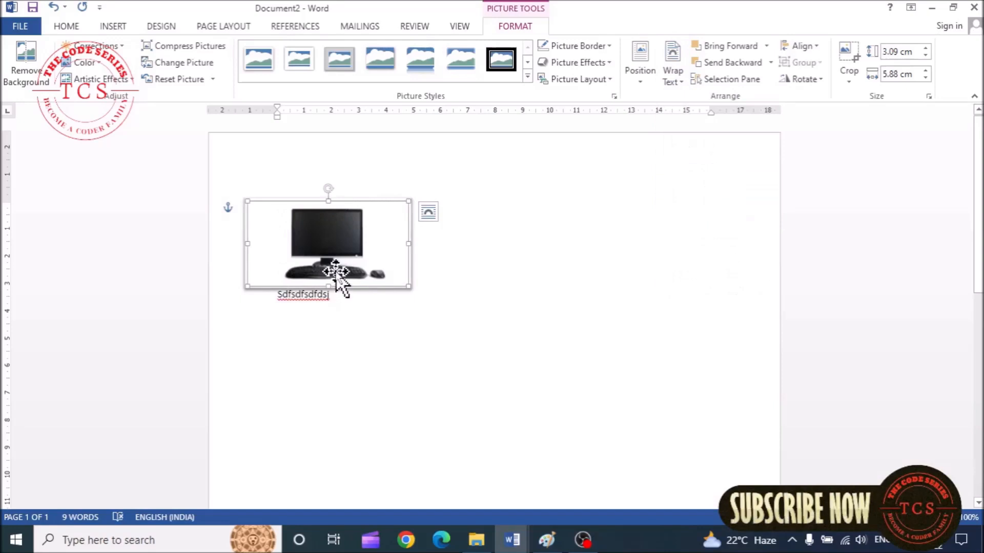
{"action": "left_click", "coordinate": [674, 76]}
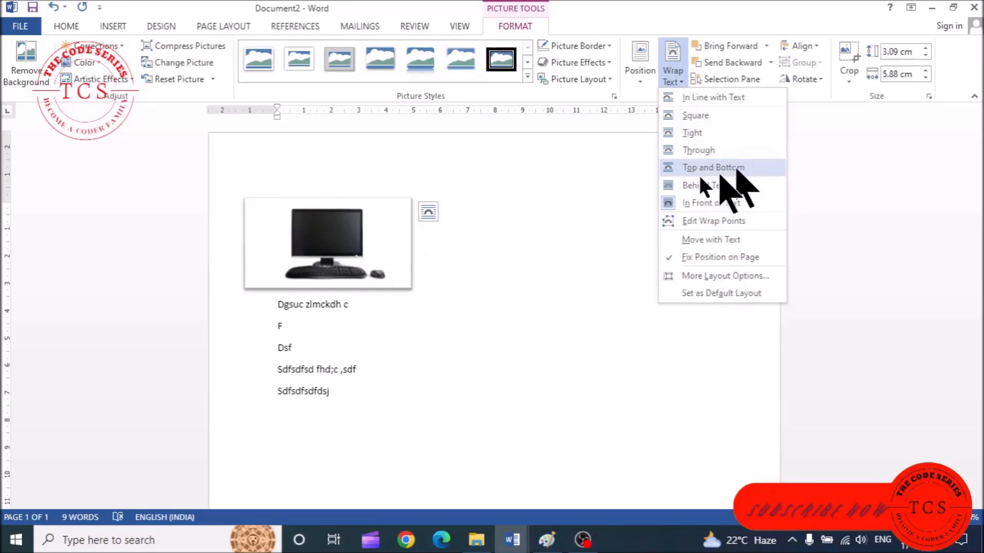
{"action": "left_click", "coordinate": [712, 168]}
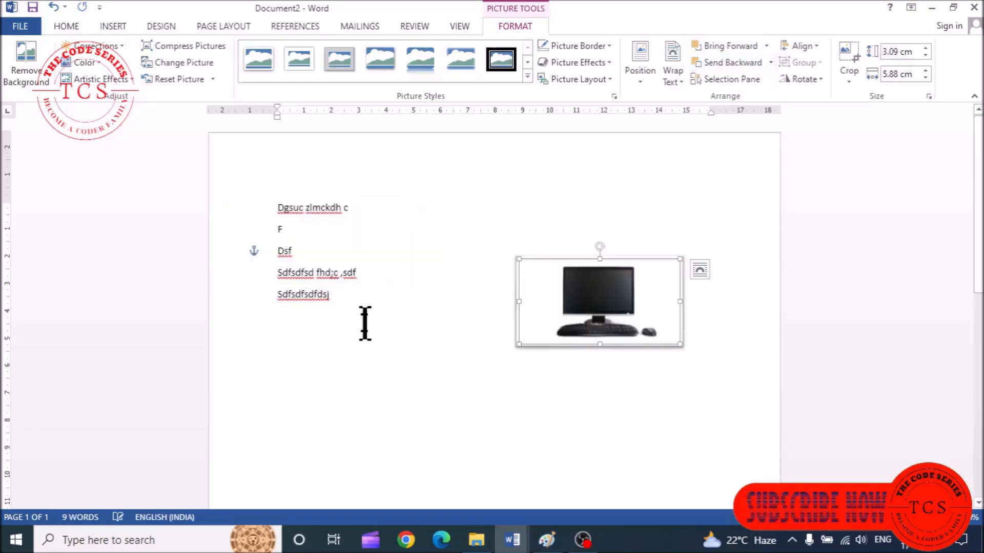
Step: Try to delete all the placeholder lines as one selection, and undo the deletion
{"action": "left_click_drag", "start_coordinate": [364, 323], "coordinate": [272, 207]}
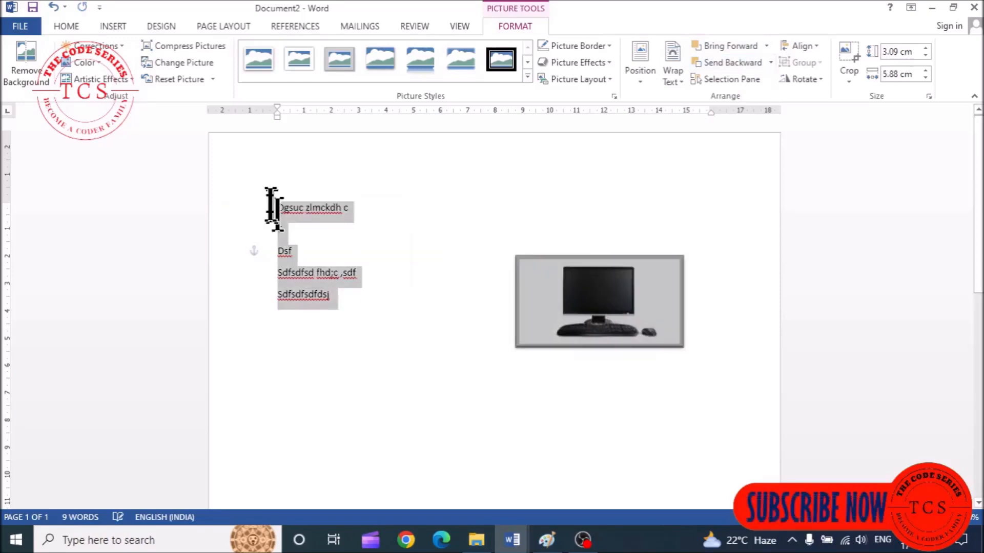
{"action": "key", "text": "Delete"}
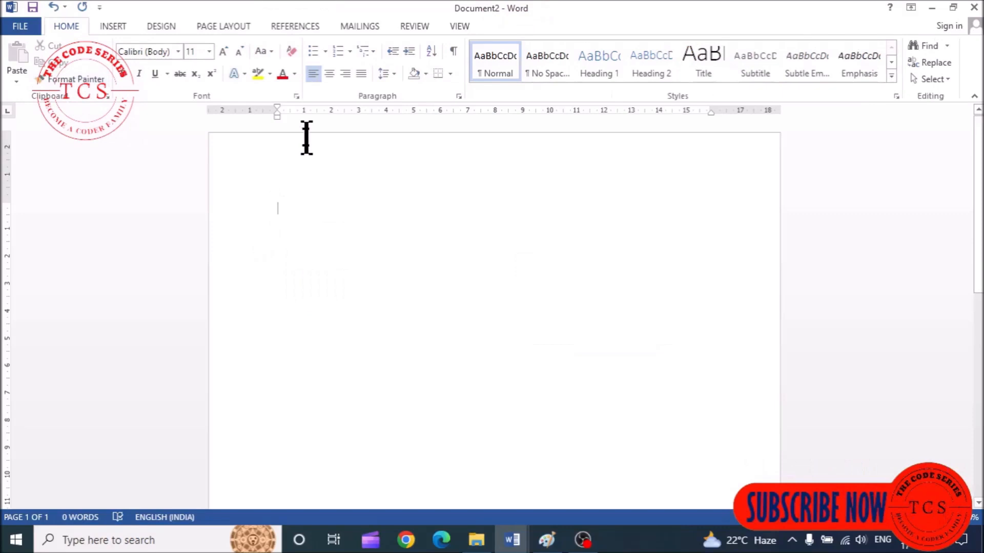
{"action": "key", "text": "ctrl+z"}
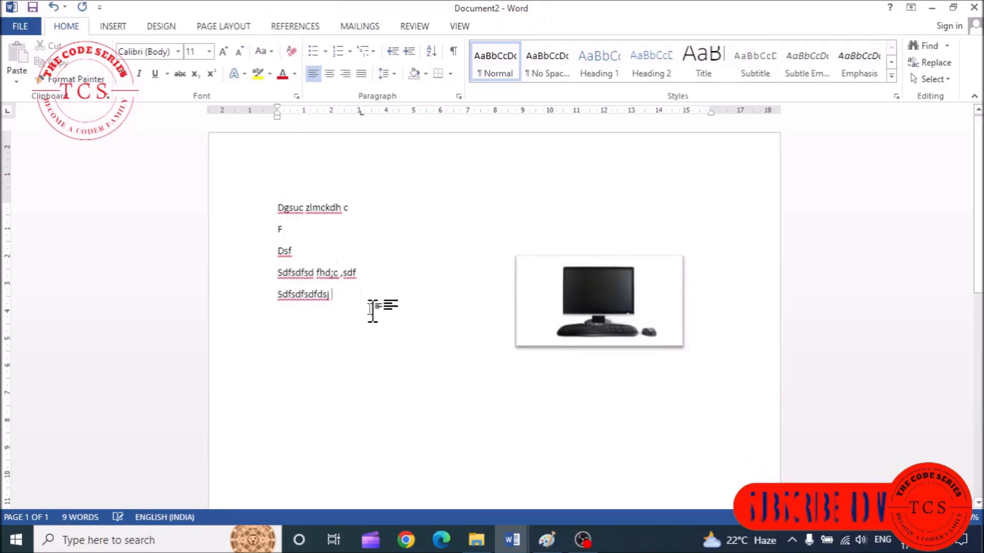
Step: Erase the placeholder text while keeping the computer picture, and move the picture back to the page's upper-left area
{"action": "key", "text": "BackSpace"}
{"action": "key", "text": "BackSpace"}
{"action": "key", "text": "BackSpace"}
{"action": "key", "text": "BackSpace"}
{"action": "key", "text": "BackSpace"}
{"action": "key", "text": "BackSpace"}
{"action": "key", "text": "BackSpace"}
{"action": "key", "text": "BackSpace"}
{"action": "key", "text": "BackSpace"}
{"action": "key", "text": "BackSpace"}
{"action": "key", "text": "BackSpace"}
{"action": "key", "text": "BackSpace"}
{"action": "key", "text": "BackSpace"}
{"action": "key", "text": "BackSpace"}
{"action": "key", "text": "BackSpace"}
{"action": "key", "text": "BackSpace"}
{"action": "key", "text": "BackSpace"}
{"action": "key", "text": "BackSpace"}
{"action": "key", "text": "BackSpace"}
{"action": "key", "text": "BackSpace"}
{"action": "key", "text": "BackSpace"}
{"action": "key", "text": "BackSpace"}
{"action": "key", "text": "BackSpace"}
{"action": "key", "text": "BackSpace"}
{"action": "key", "text": "BackSpace"}
{"action": "key", "text": "BackSpace"}
{"action": "key", "text": "BackSpace"}
{"action": "key", "text": "BackSpace"}
{"action": "key", "text": "BackSpace"}
{"action": "key", "text": "BackSpace"}
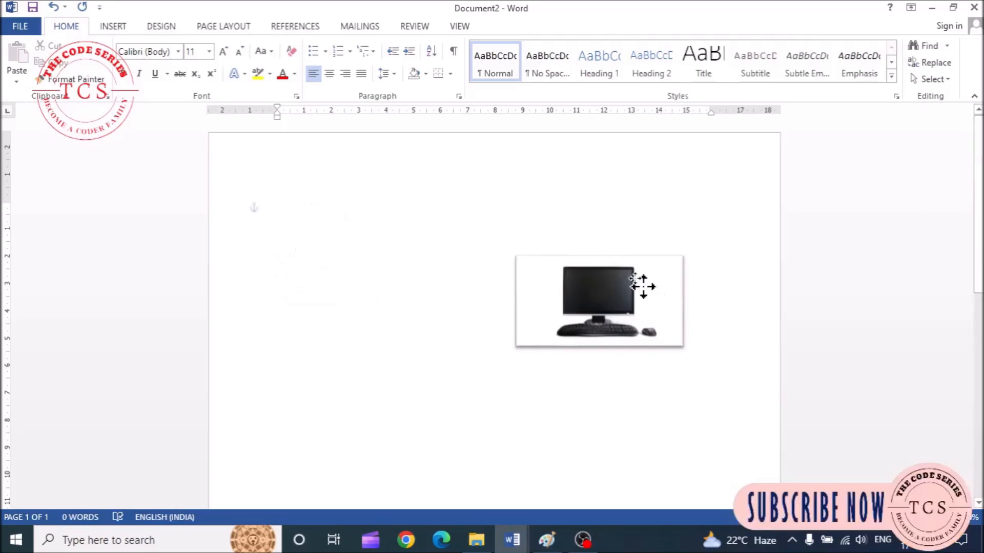
{"action": "left_click_drag", "start_coordinate": [644, 281], "coordinate": [392, 242]}
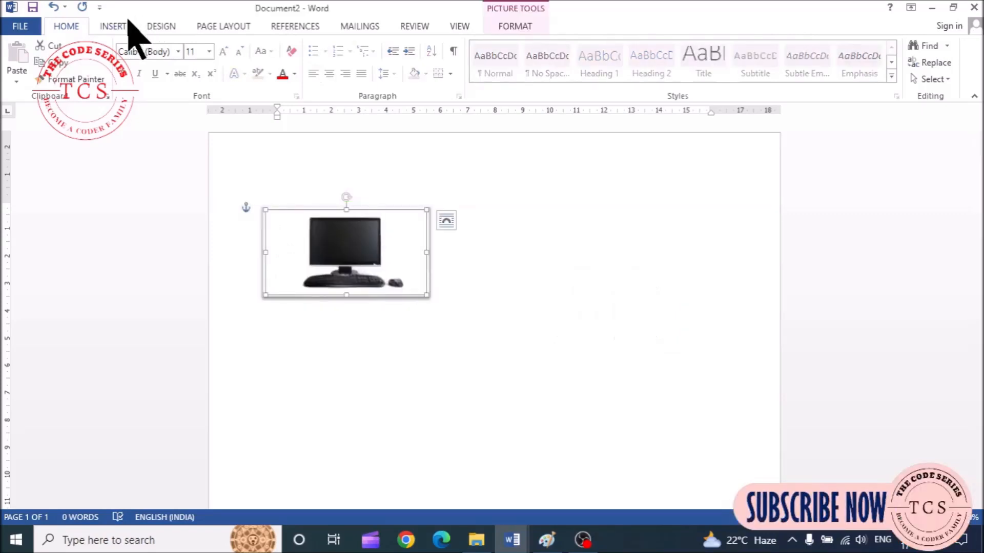
Step: Insert the picture smart-boy-think-and-get-idea-then-smile and move the computer picture down and to the right, clear of it
{"action": "left_click", "coordinate": [114, 27]}
{"action": "left_click", "coordinate": [134, 64]}
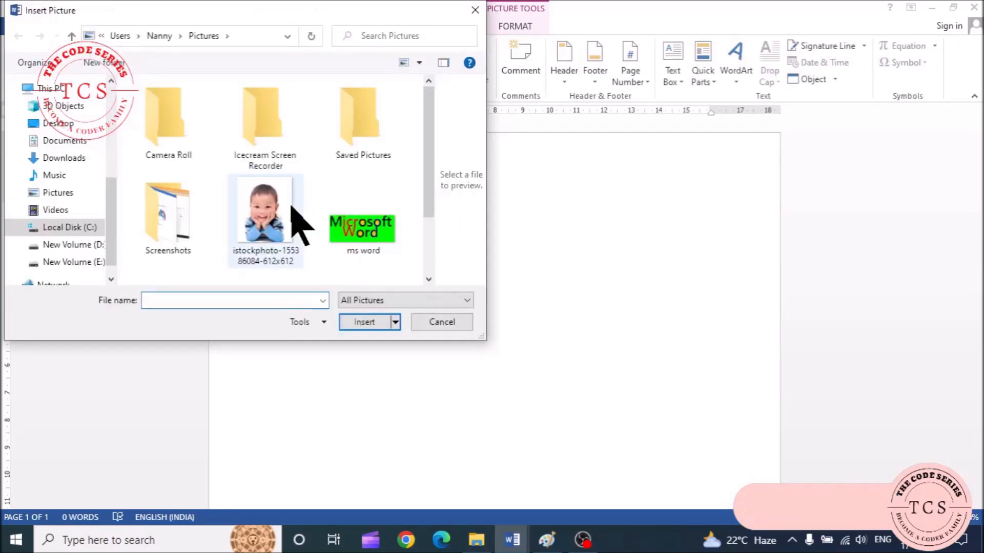
{"action": "left_click", "coordinate": [291, 205]}
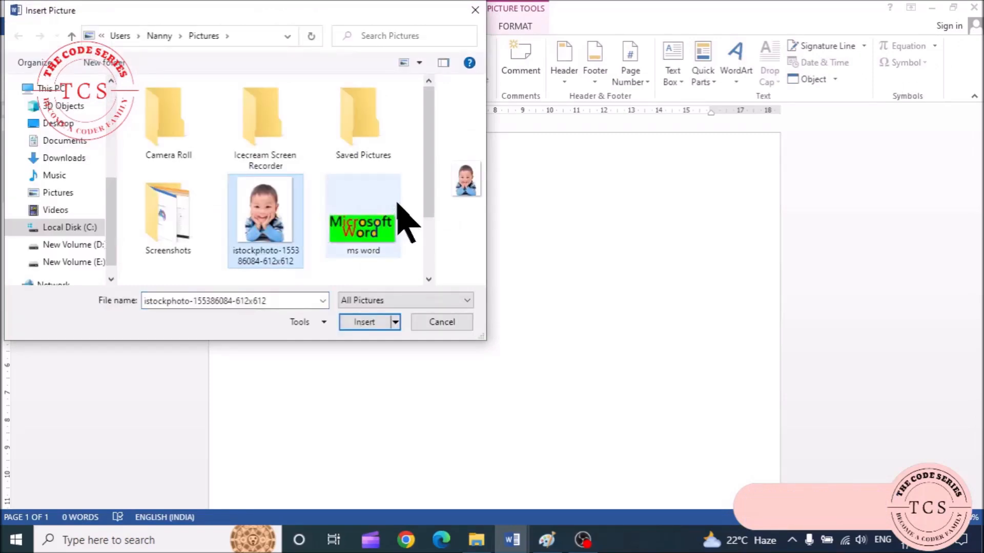
{"action": "scroll", "coordinate": [397, 204], "scroll_direction": "down", "scroll_amount": 3}
{"action": "left_click", "coordinate": [169, 230]}
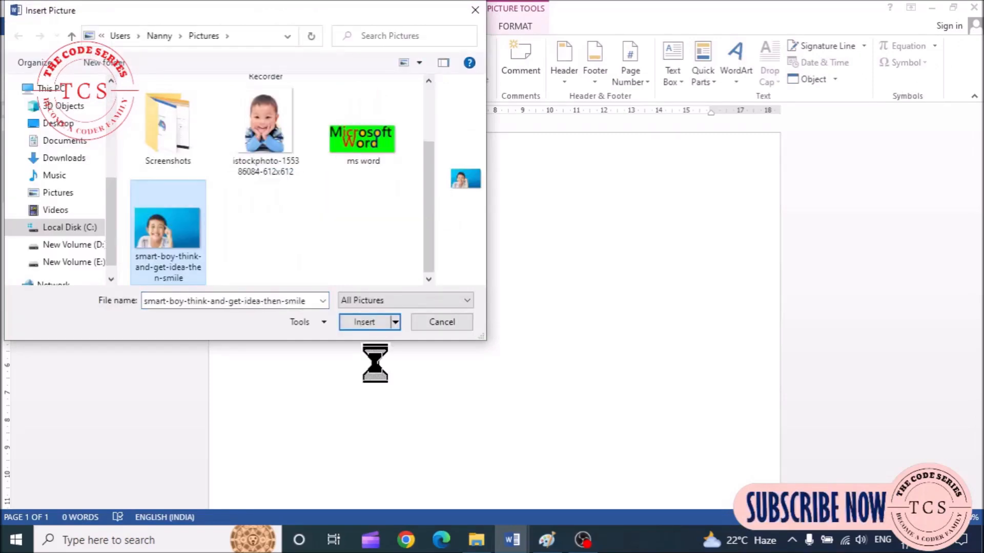
{"action": "left_click", "coordinate": [364, 323]}
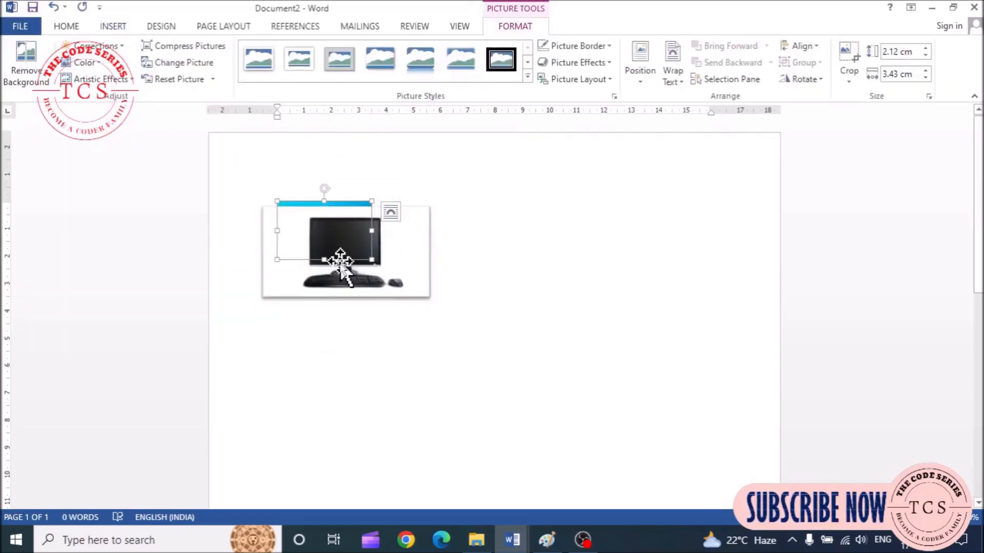
{"action": "left_click_drag", "start_coordinate": [341, 261], "coordinate": [340, 238]}
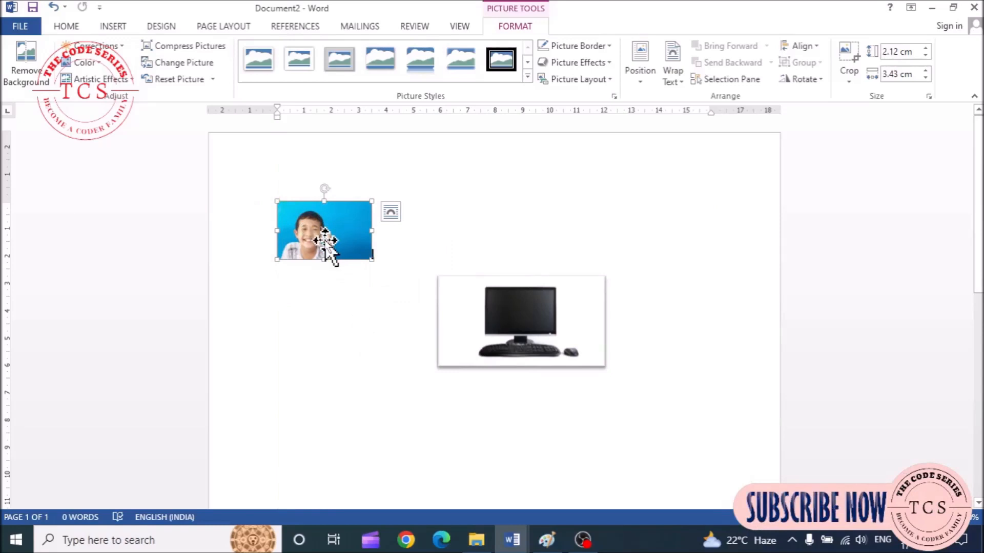
Step: Set the boy picture's wrapping to Behind Text and try moving it freely, including over the computer picture
{"action": "left_click", "coordinate": [673, 75]}
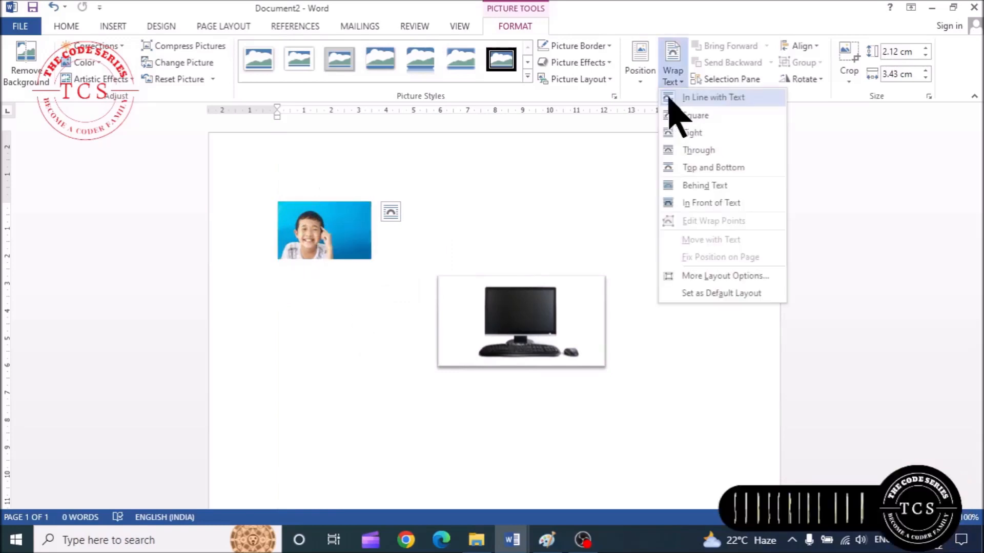
{"action": "left_click", "coordinate": [698, 185]}
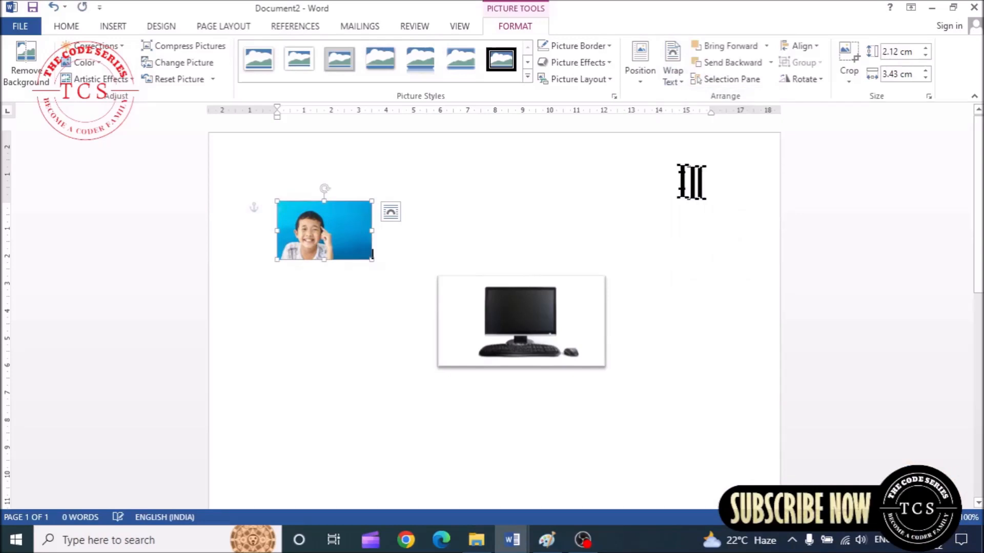
{"action": "left_click_drag", "start_coordinate": [330, 244], "coordinate": [402, 293]}
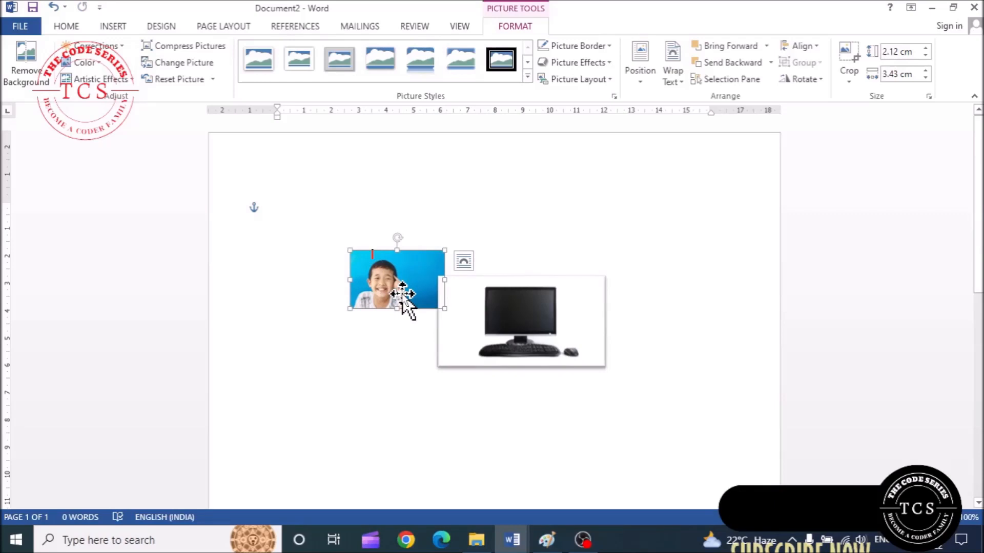
{"action": "left_click_drag", "start_coordinate": [402, 293], "coordinate": [577, 363]}
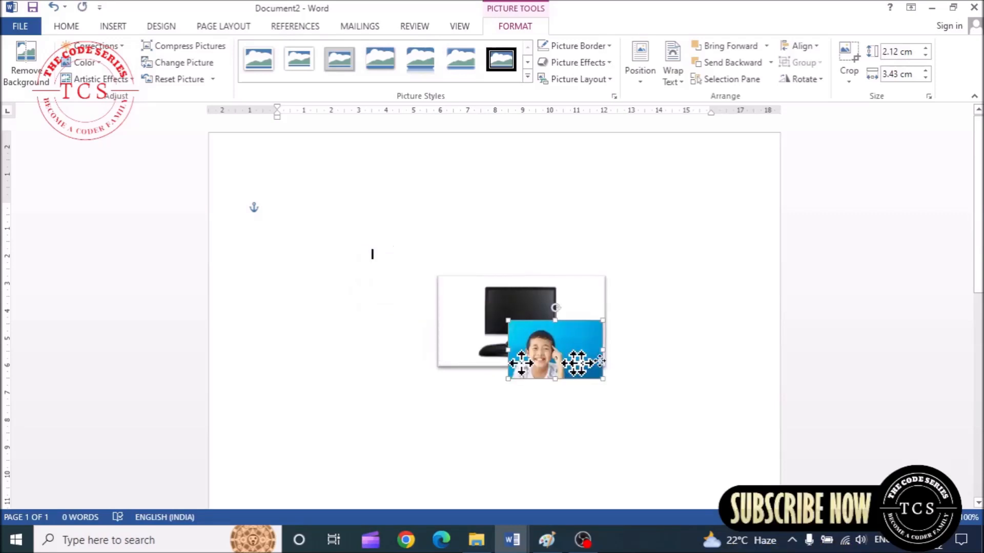
{"action": "key", "text": "ctrl+z"}
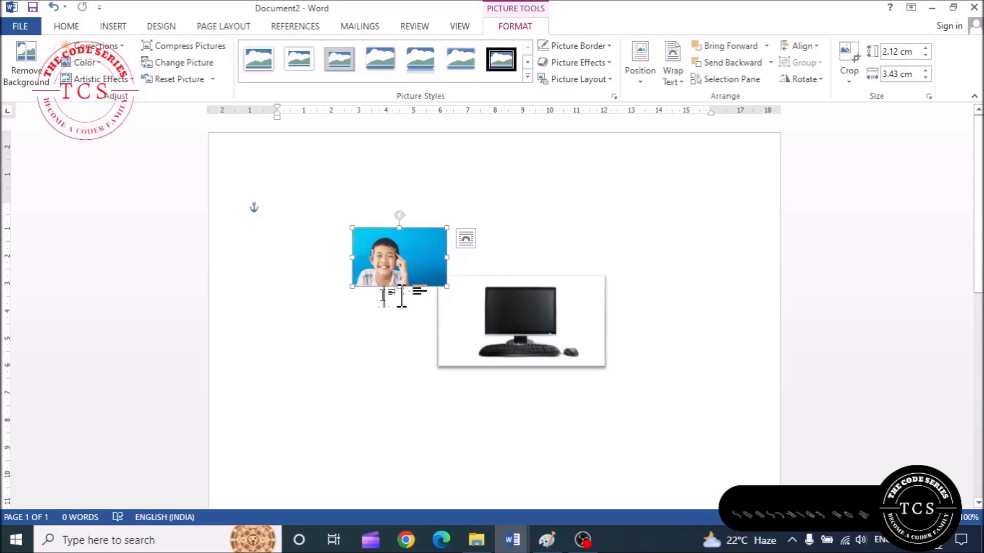
Step: Overlap the boy picture, enlarged to 6.06 × 9.81 cm, onto the computer picture, and bring the computer picture forward
{"action": "key", "text": "ctrl+z"}
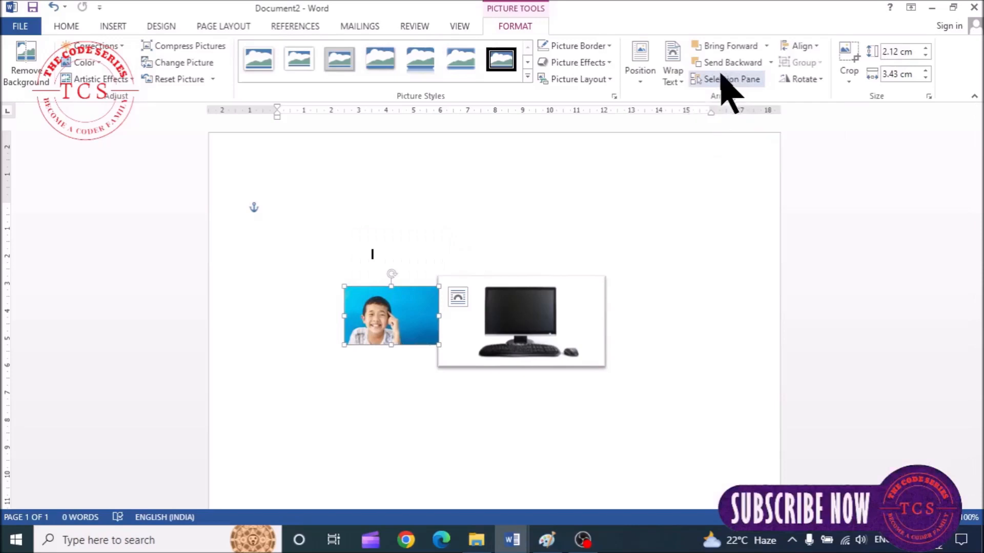
{"action": "left_click_drag", "start_coordinate": [399, 333], "coordinate": [443, 357]}
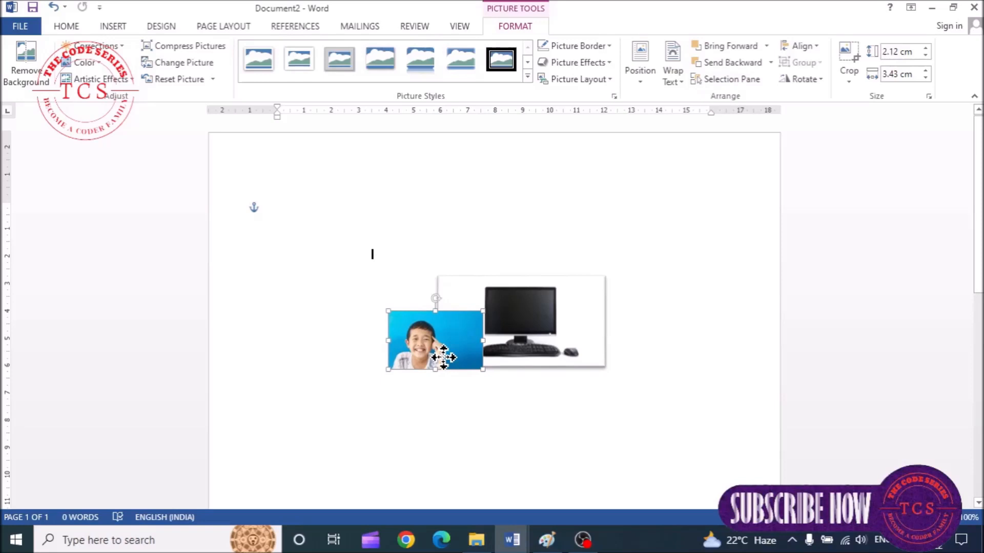
{"action": "left_click", "coordinate": [540, 280]}
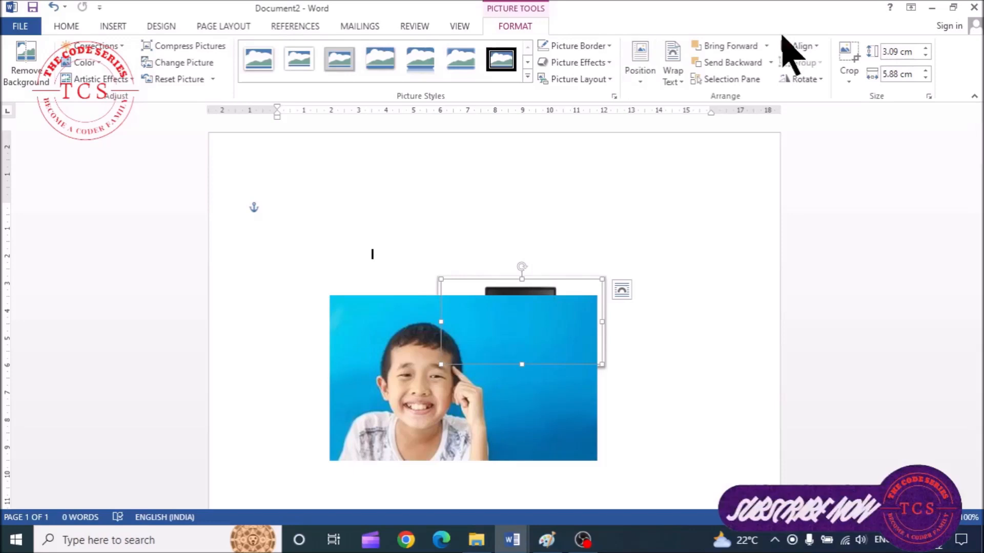
{"action": "left_click", "coordinate": [754, 46]}
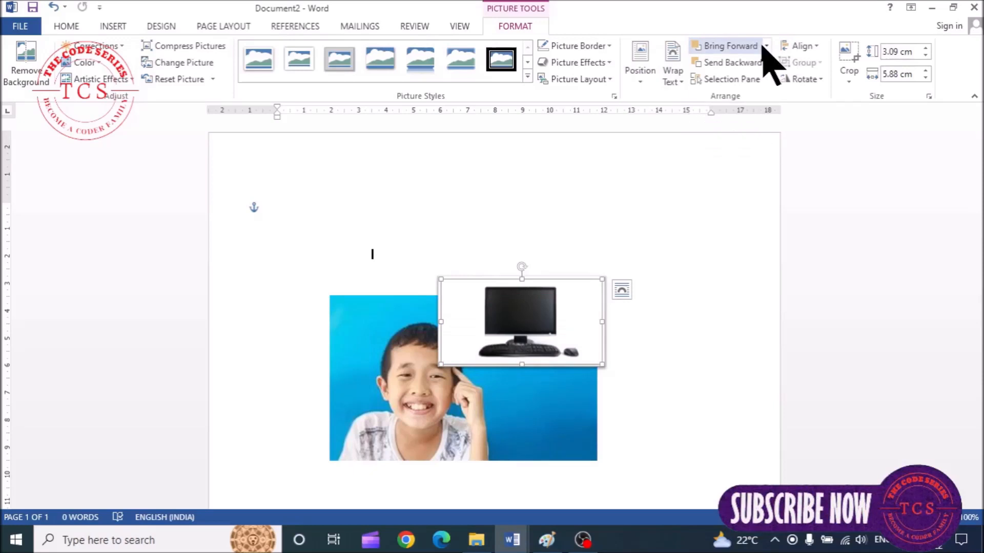
Step: Bring the boy picture to the front, over the computer picture, and send it to the back again
{"action": "left_click", "coordinate": [766, 46]}
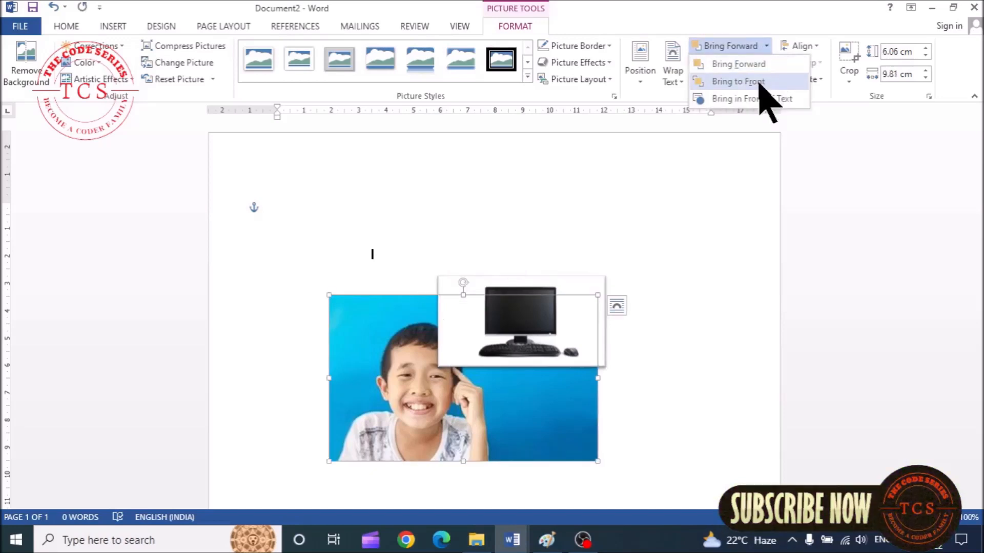
{"action": "left_click", "coordinate": [764, 83]}
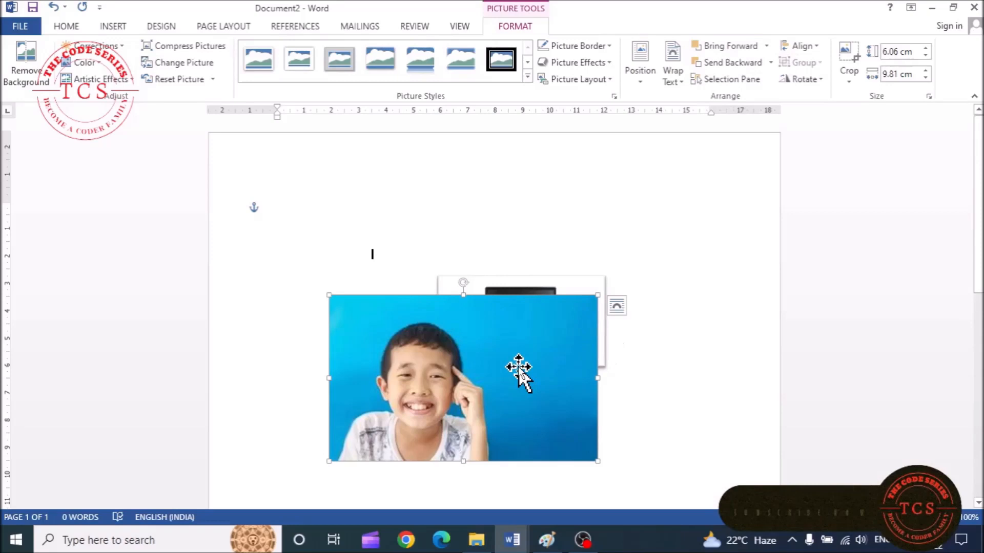
{"action": "left_click", "coordinate": [770, 62]}
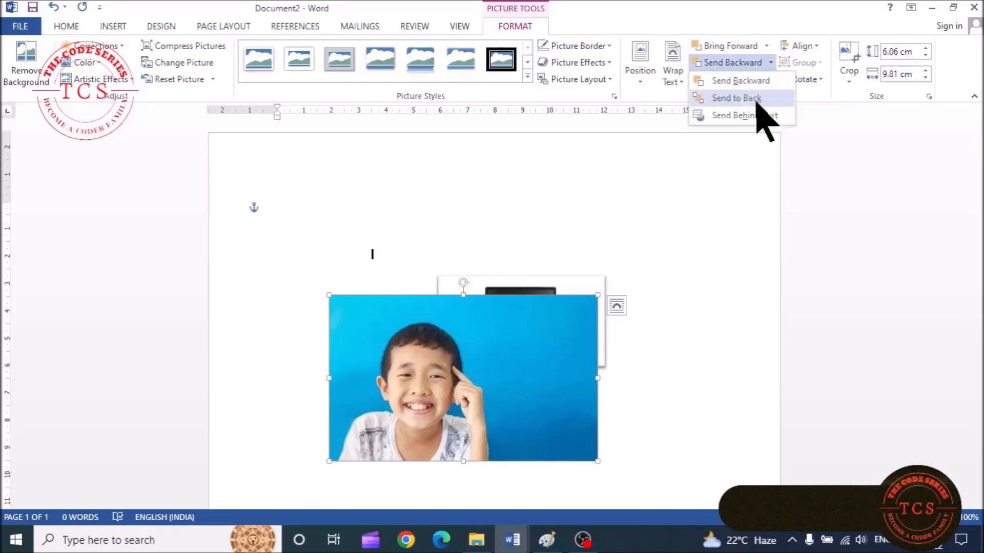
{"action": "left_click", "coordinate": [737, 98]}
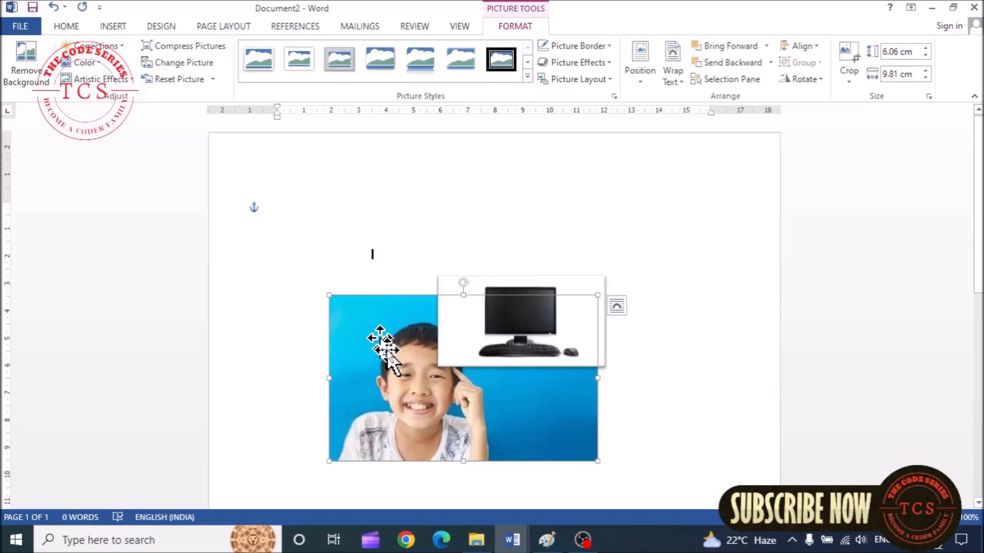
Step: Hide all pictures through the Selection pane, show them all again, and close the pane
{"action": "left_click", "coordinate": [732, 79]}
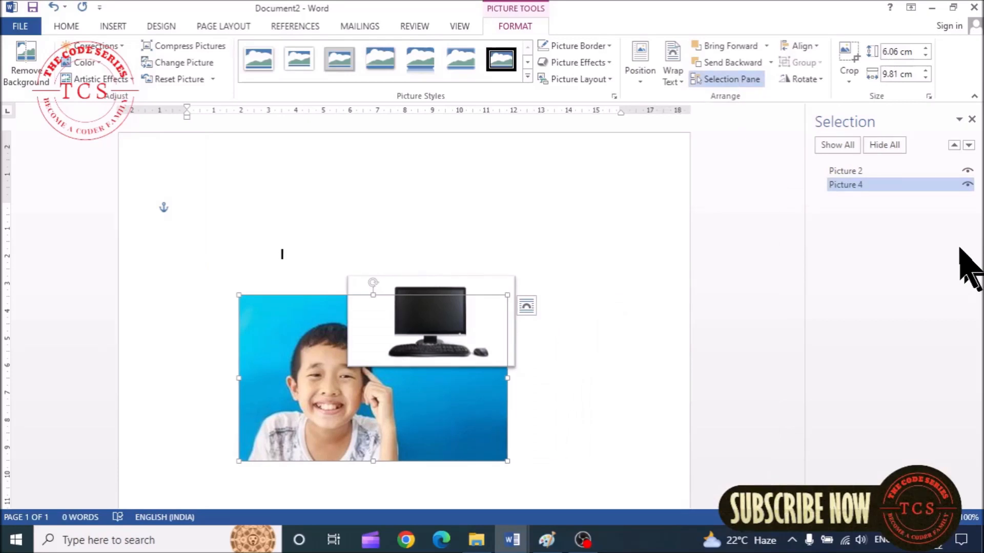
{"action": "left_click", "coordinate": [957, 171], "text": "ctrl"}
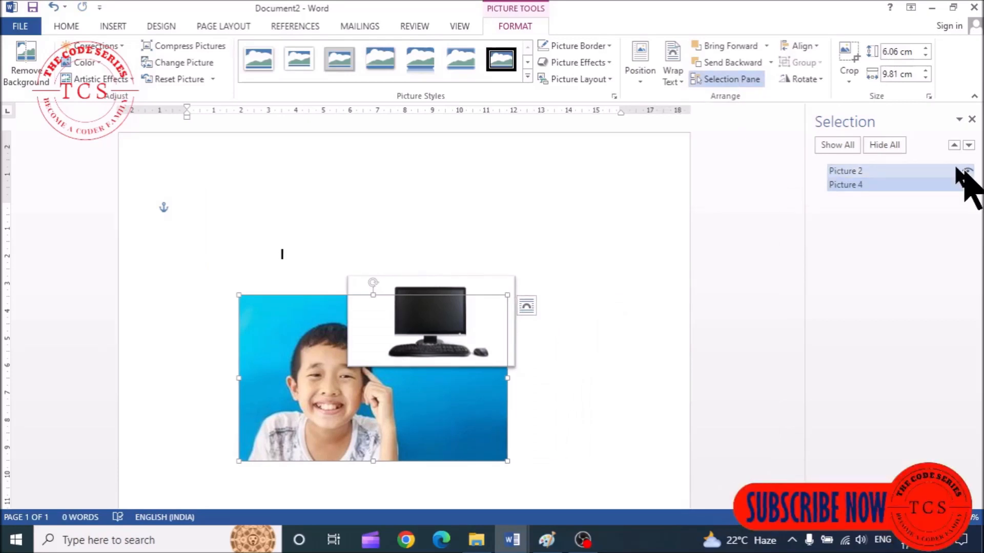
{"action": "left_click", "coordinate": [886, 145]}
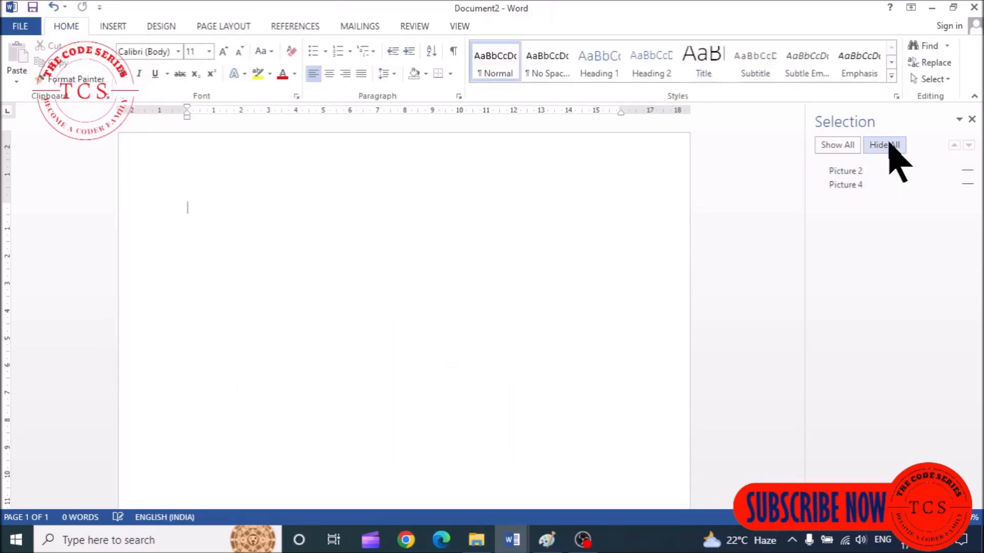
{"action": "left_click", "coordinate": [842, 145]}
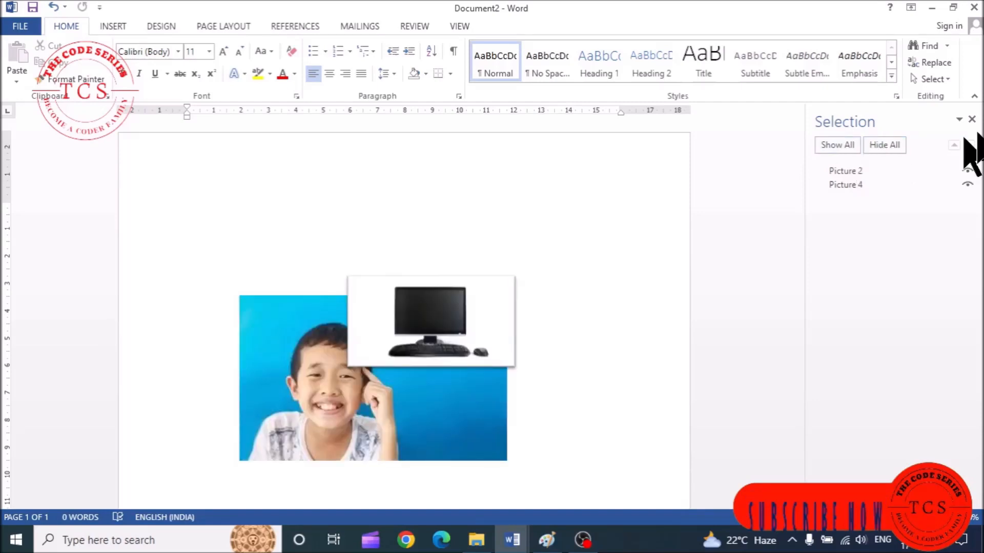
{"action": "left_click", "coordinate": [972, 119]}
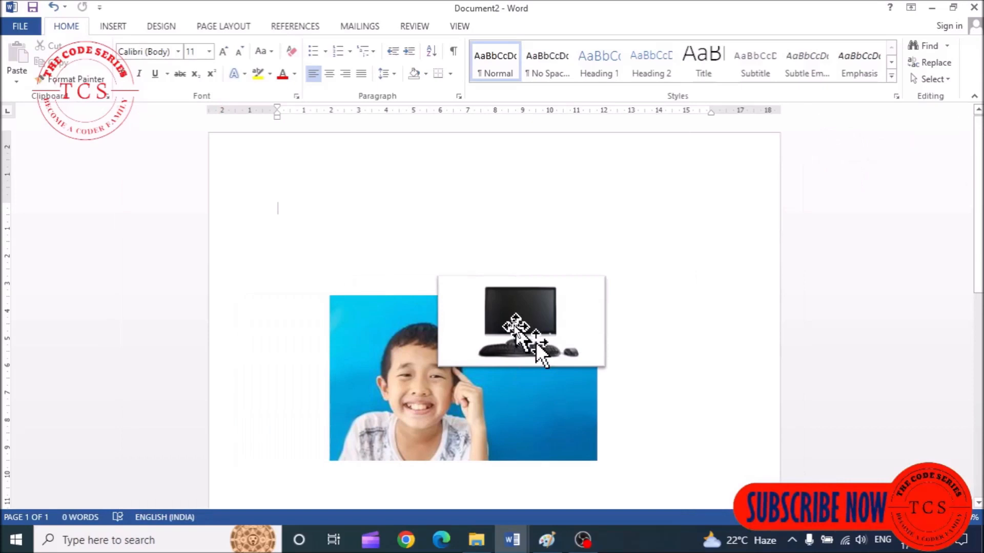
Step: Try aligning the computer picture center, right, top and bottom within the margins, and move it back over the boy picture's right edge
{"action": "double_click", "coordinate": [536, 342]}
{"action": "left_click", "coordinate": [800, 45]}
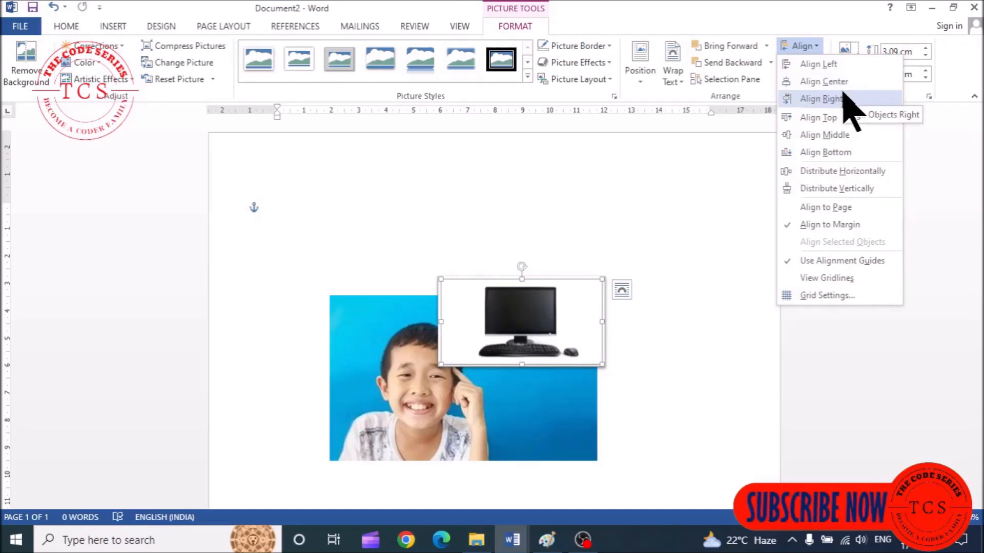
{"action": "left_click", "coordinate": [823, 81]}
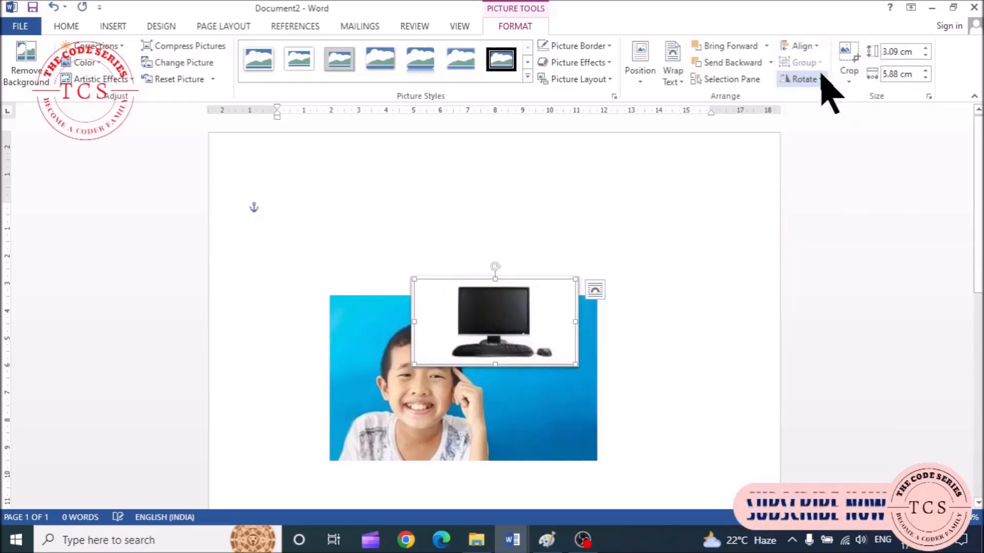
{"action": "left_click", "coordinate": [803, 47]}
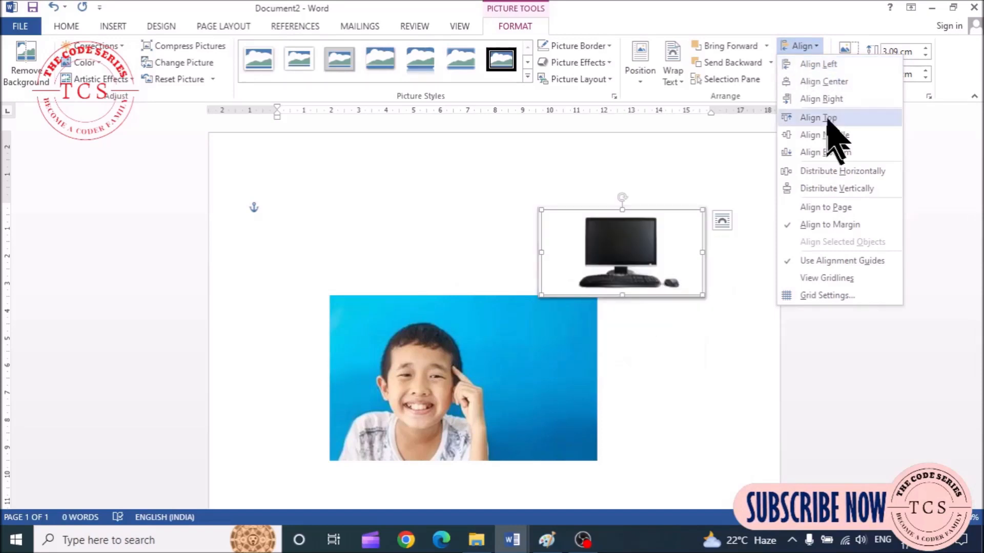
{"action": "left_click", "coordinate": [815, 152]}
{"action": "scroll", "coordinate": [772, 290], "scroll_direction": "down", "scroll_amount": 5}
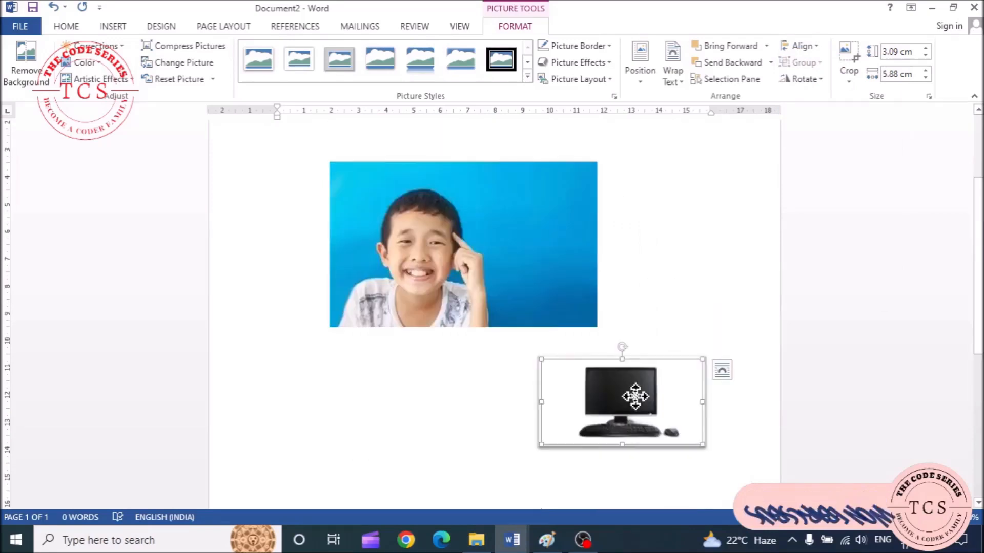
{"action": "left_click_drag", "start_coordinate": [635, 398], "coordinate": [629, 210]}
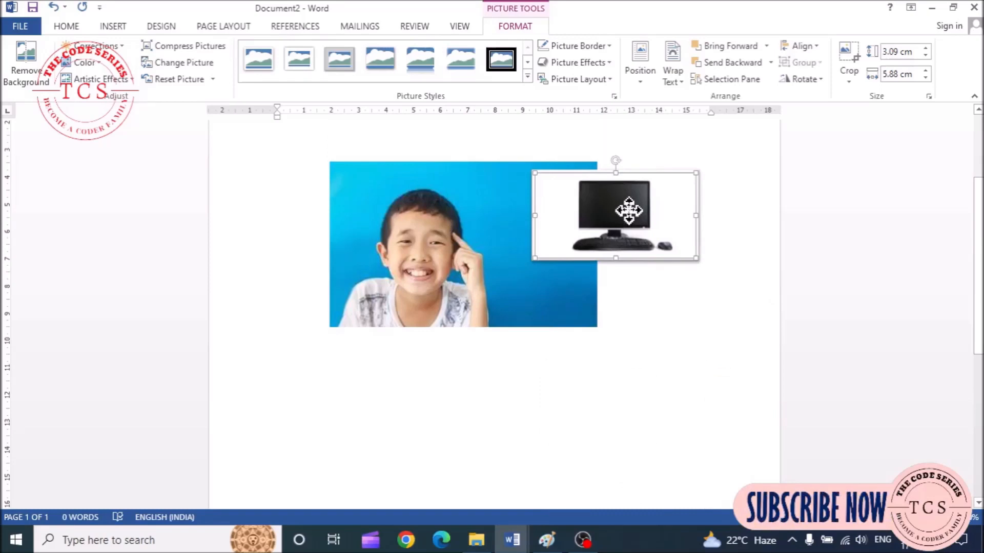
{"action": "left_click", "coordinate": [814, 45]}
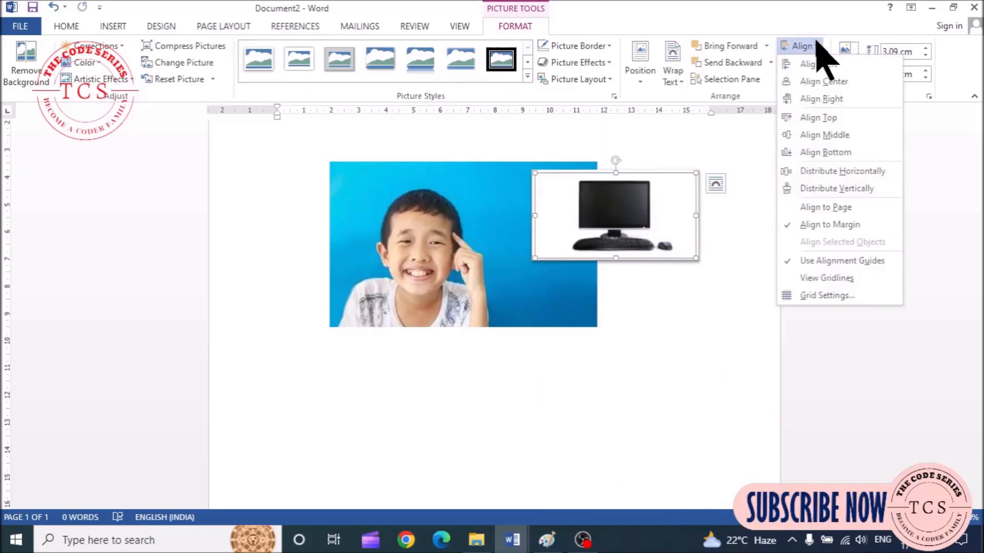
{"action": "left_click", "coordinate": [815, 44]}
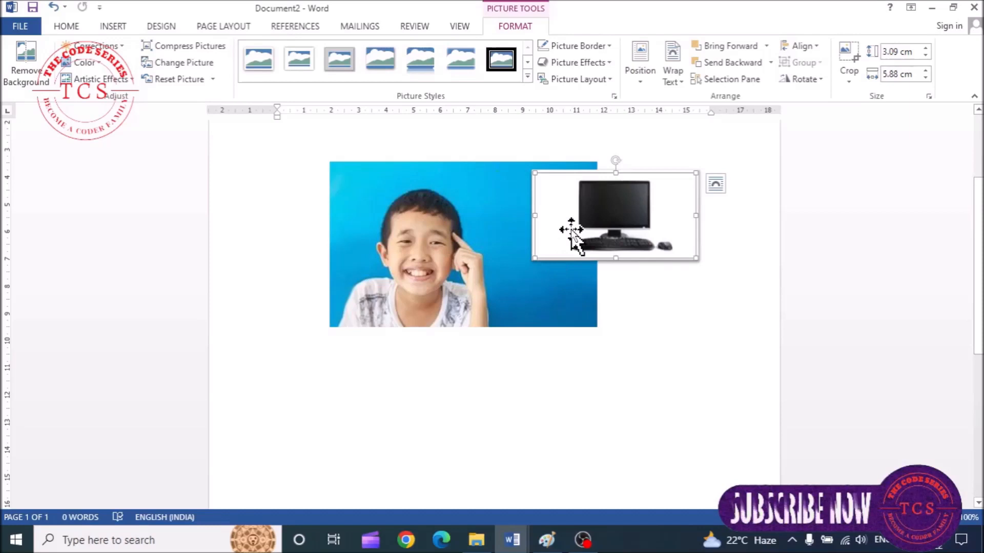
Step: Select the computer and boy pictures together and clear the selection, repeating the multiple selection once
{"action": "left_click", "coordinate": [495, 238], "text": "shift"}
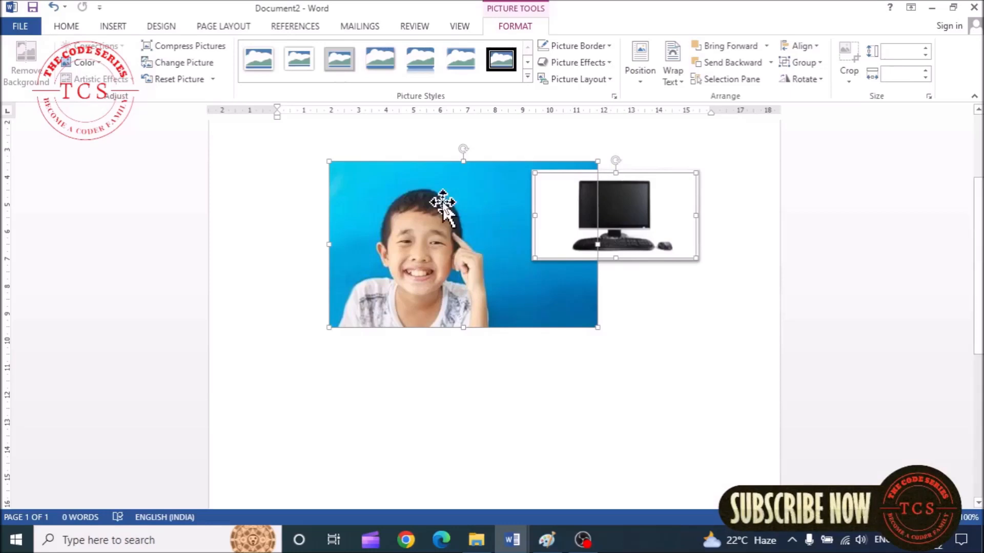
{"action": "left_click", "coordinate": [681, 386]}
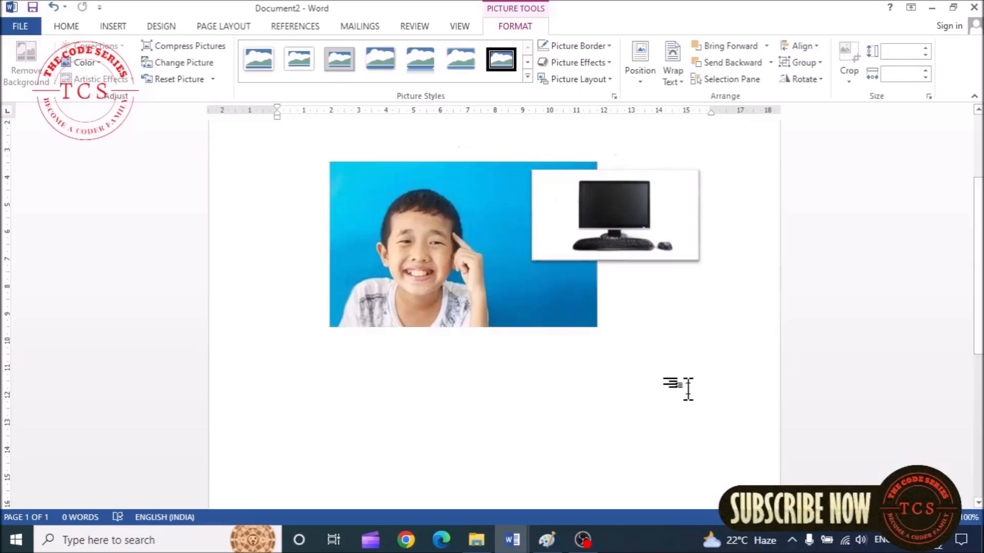
{"action": "left_click", "coordinate": [632, 272]}
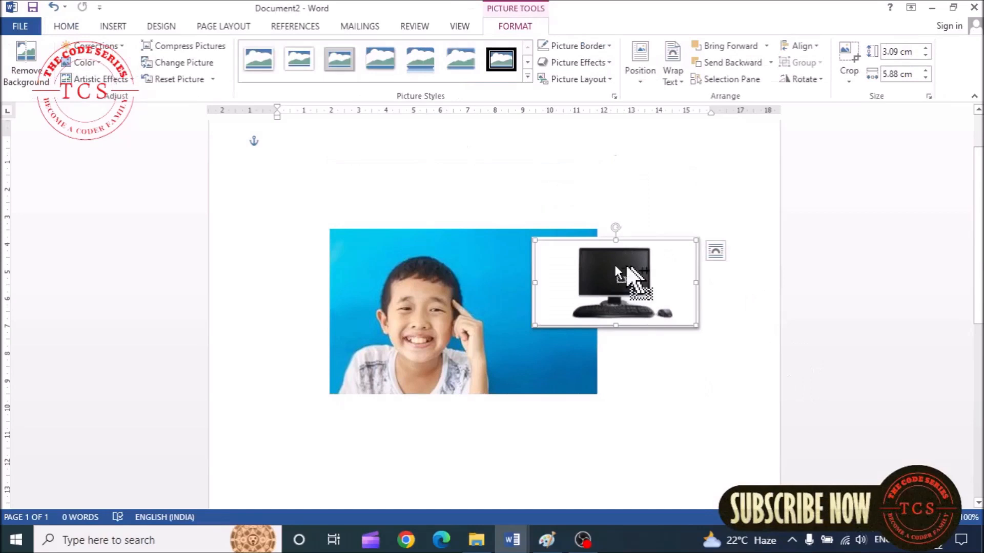
{"action": "left_click", "coordinate": [449, 298], "text": "shift"}
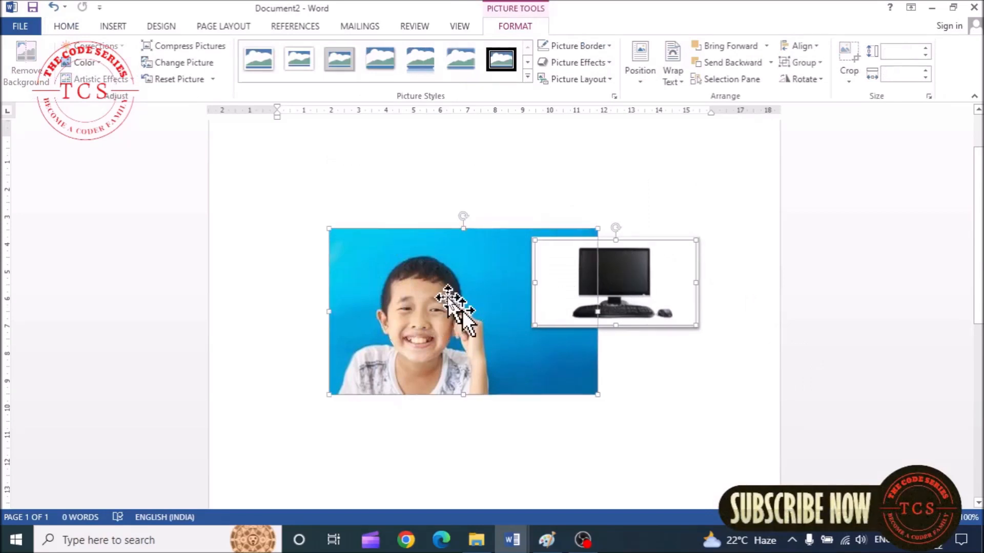
{"action": "left_click", "coordinate": [625, 384]}
Step: Move the computer picture up to the right margin and move the boy picture up so it still overlaps its lower-left part
{"action": "left_click", "coordinate": [646, 296]}
{"action": "left_click_drag", "start_coordinate": [645, 296], "coordinate": [673, 215]}
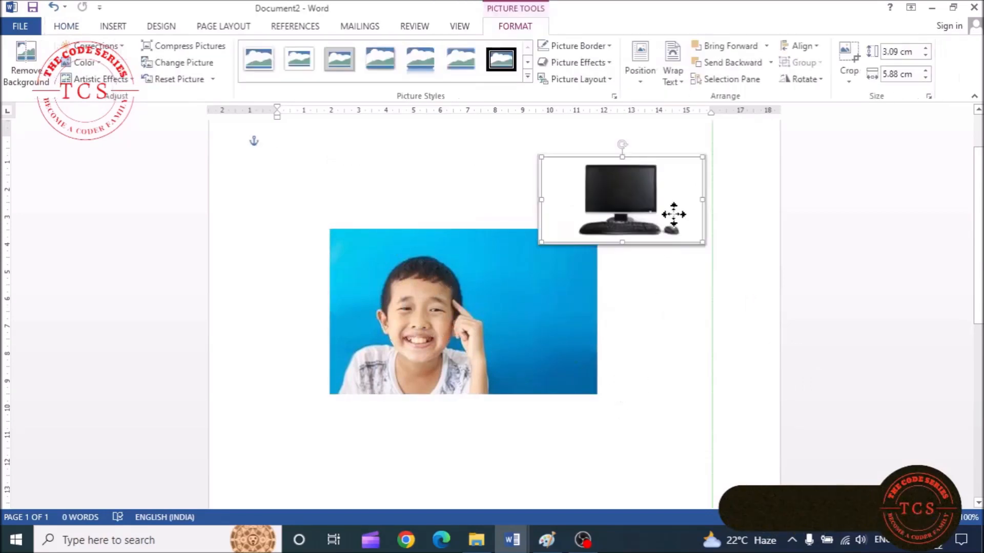
{"action": "left_click", "coordinate": [480, 370]}
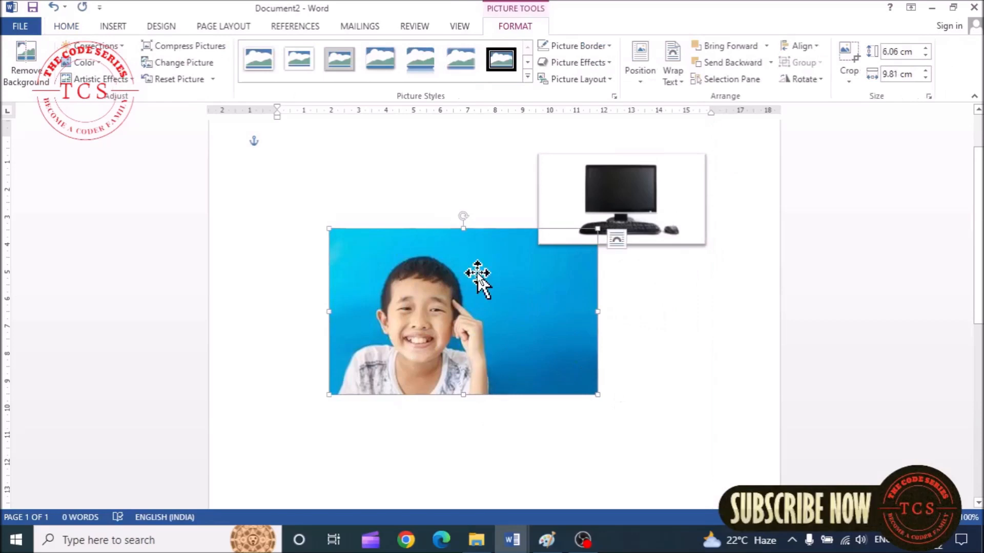
{"action": "mouse_move", "coordinate": [476, 276]}
{"action": "left_mouse_down"}
{"action": "mouse_move", "coordinate": [487, 290]}
{"action": "mouse_move", "coordinate": [492, 246]}
{"action": "mouse_move", "coordinate": [473, 272]}
{"action": "left_mouse_up"}
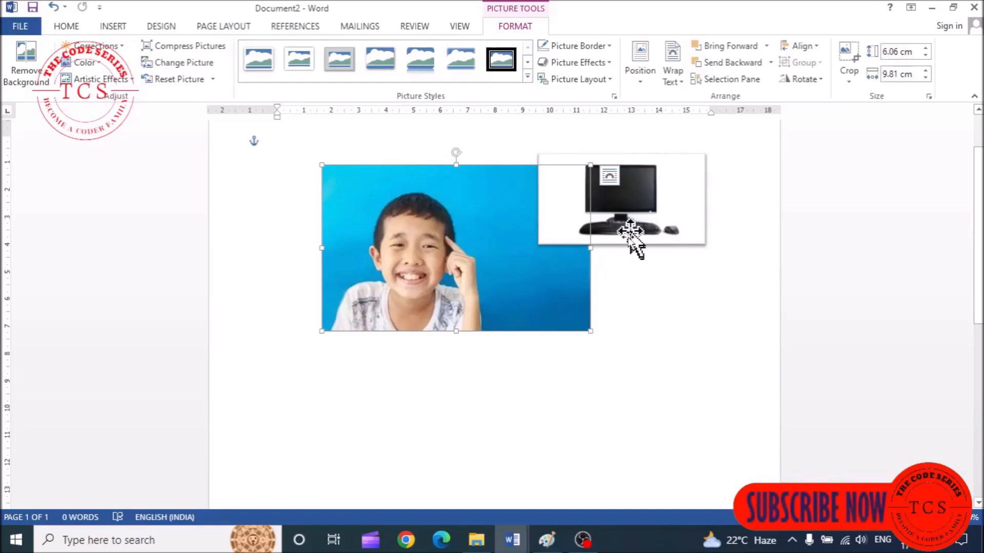
Step: Group the boy and computer pictures and move the group slightly down the page as one object
{"action": "left_click", "coordinate": [650, 203]}
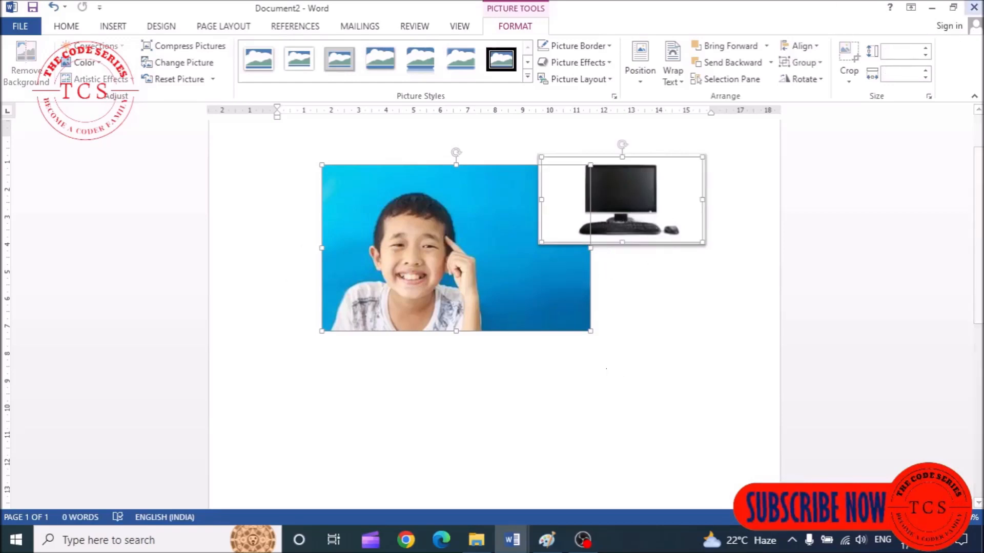
{"action": "left_click", "coordinate": [814, 62]}
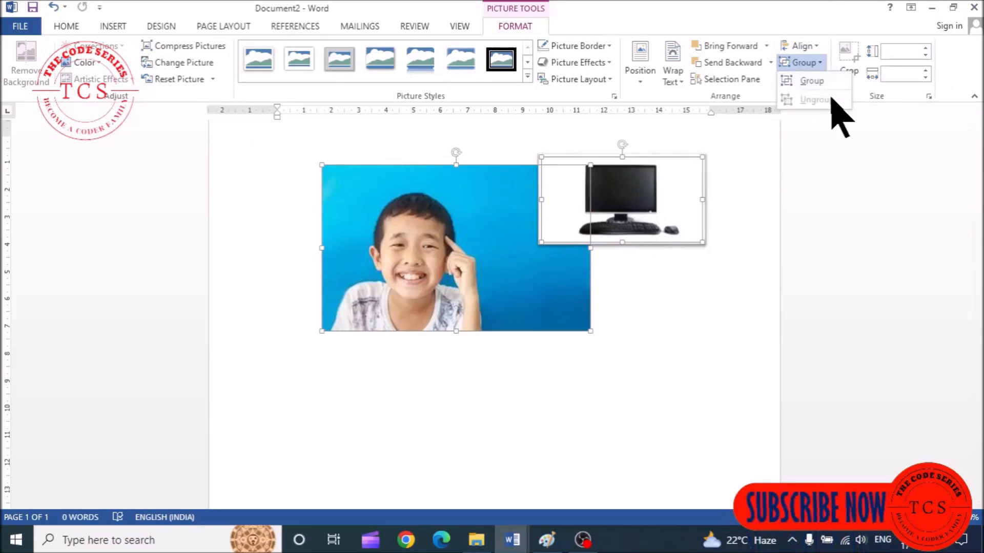
{"action": "left_click", "coordinate": [828, 82]}
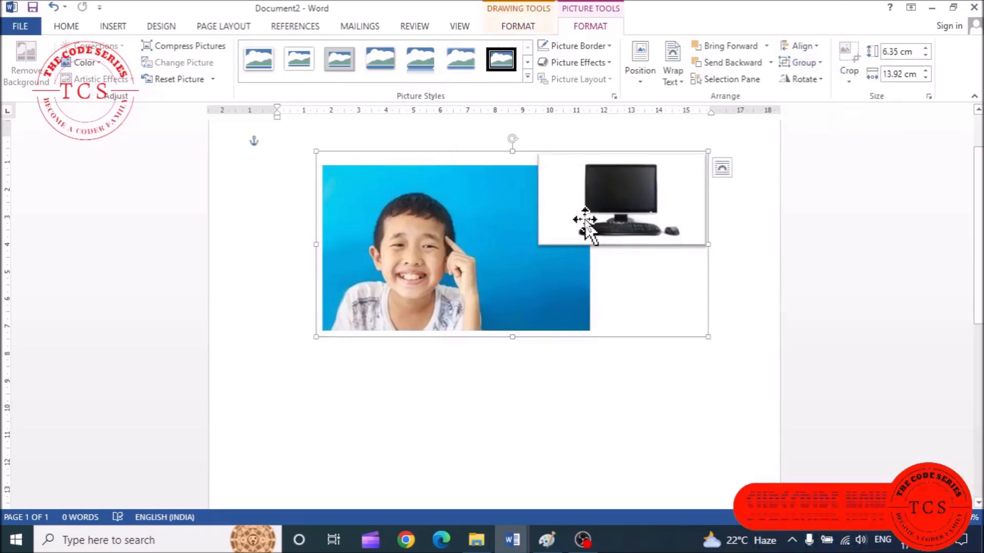
{"action": "left_click", "coordinate": [596, 354]}
{"action": "left_click", "coordinate": [484, 263]}
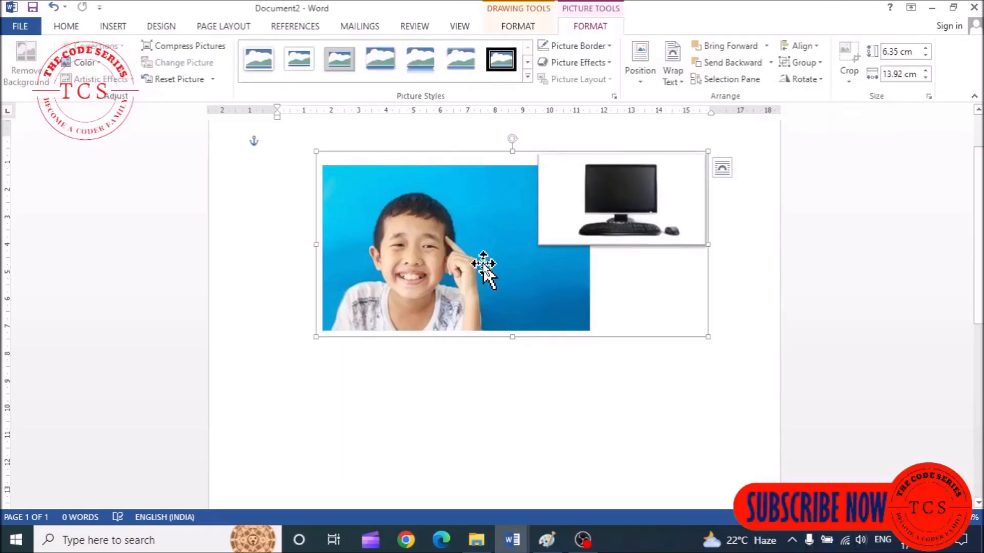
{"action": "left_click_drag", "start_coordinate": [483, 264], "coordinate": [486, 304]}
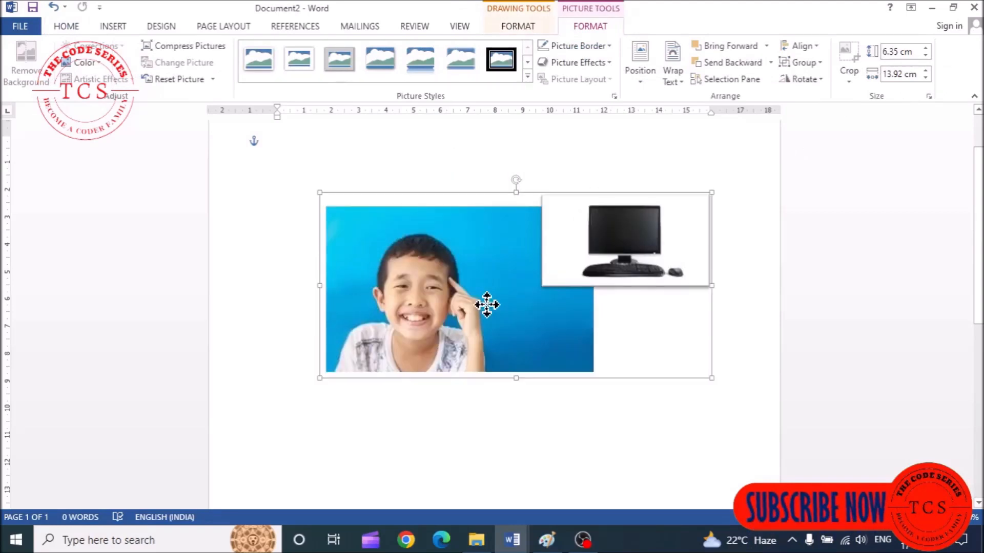
Step: Recolor the grouped pictures with the light green preset and undo the recoloring
{"action": "left_click", "coordinate": [85, 63]}
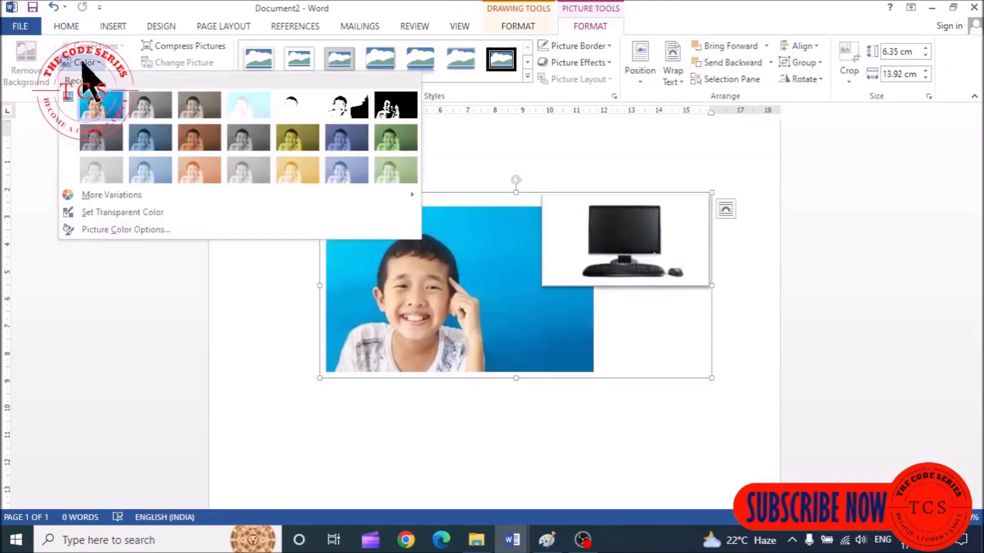
{"action": "left_click", "coordinate": [404, 172]}
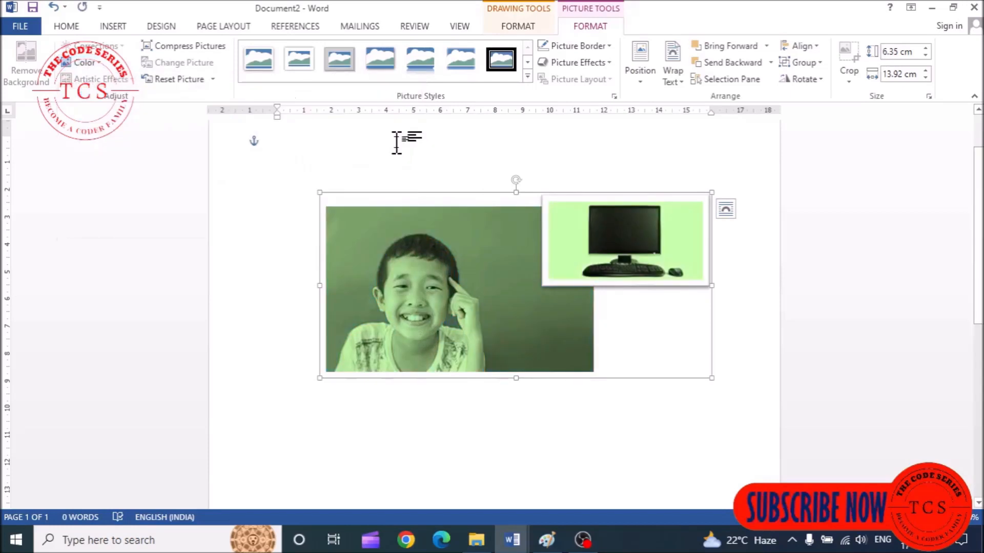
{"action": "key", "text": "ctrl+z"}
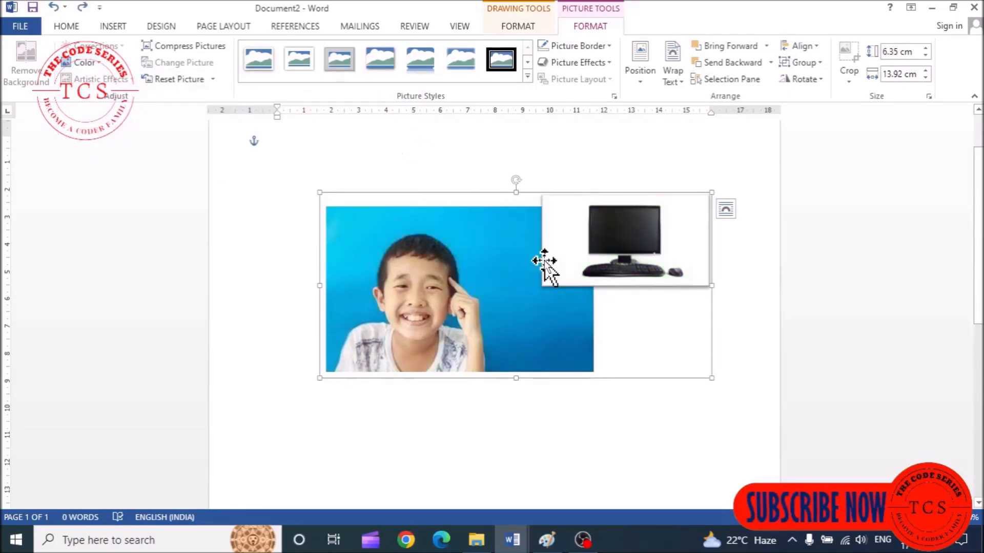
Step: Ungroup the boy and computer pictures so they are separate objects again
{"action": "left_click", "coordinate": [514, 282]}
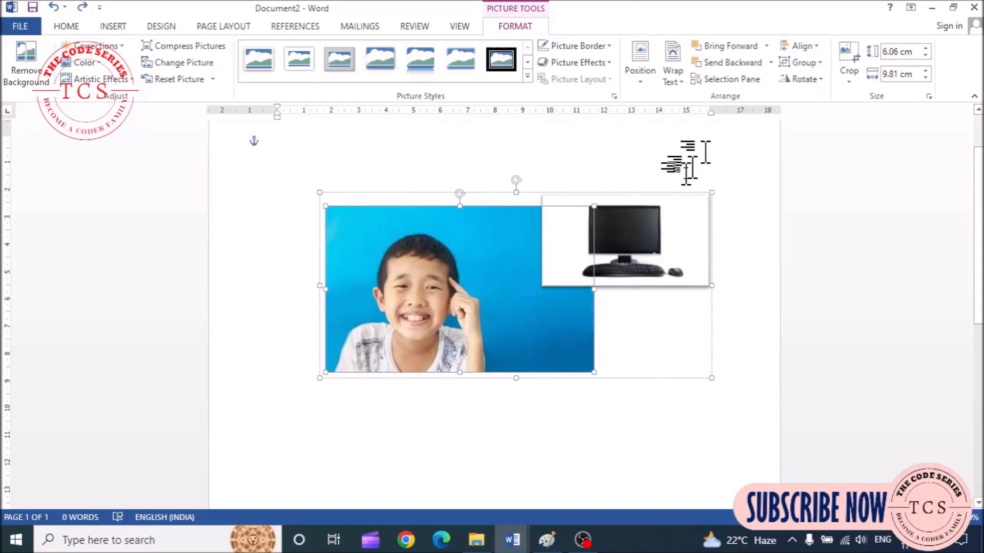
{"action": "left_click", "coordinate": [819, 62]}
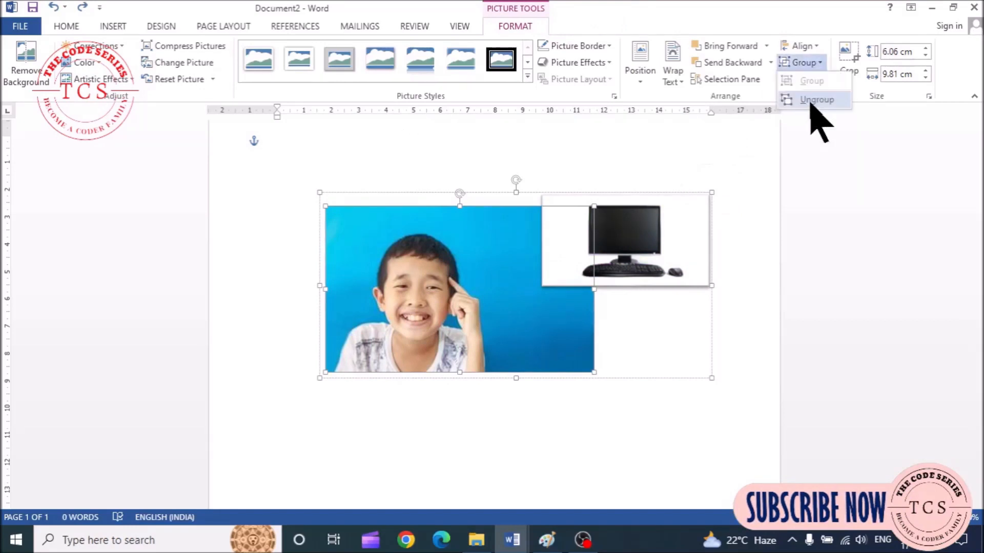
{"action": "left_click", "coordinate": [817, 100]}
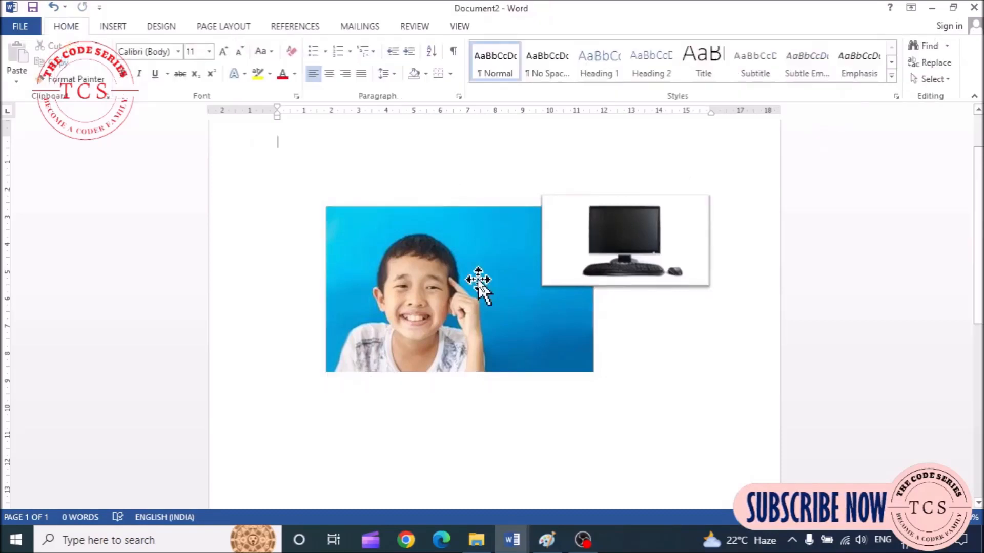
Step: Set the boy picture's rotation to 11° in the advanced rotation options and undo the rotation
{"action": "left_click", "coordinate": [478, 285]}
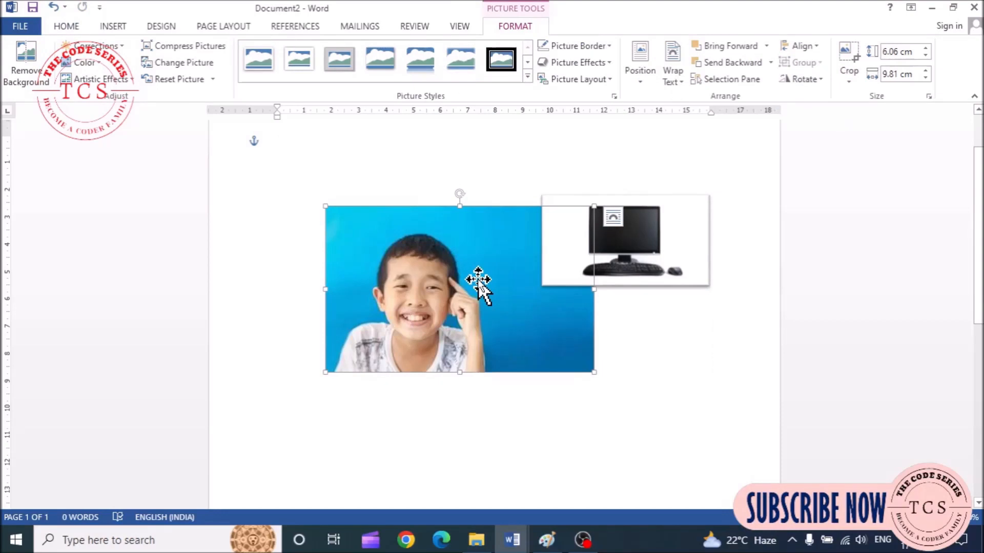
{"action": "left_click", "coordinate": [800, 80]}
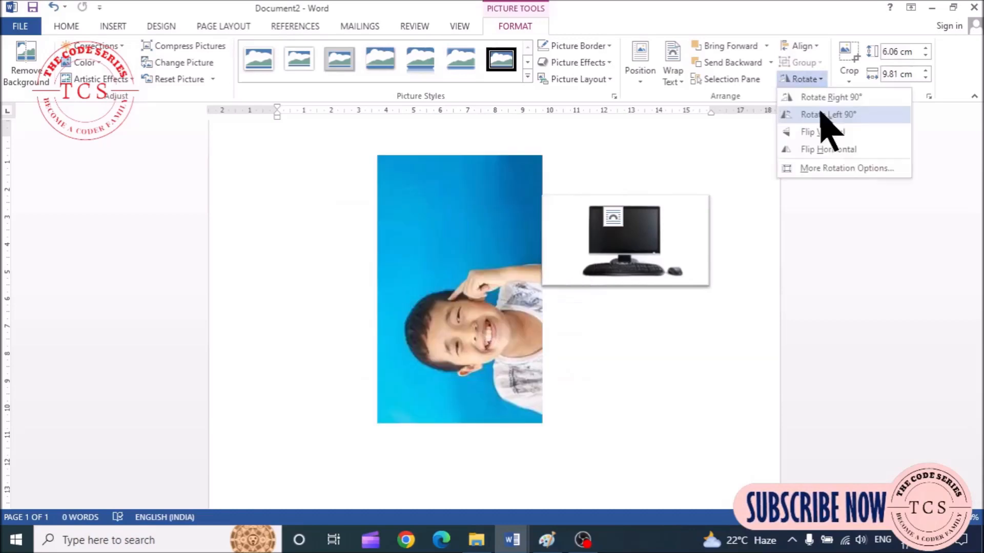
{"action": "left_click", "coordinate": [835, 156]}
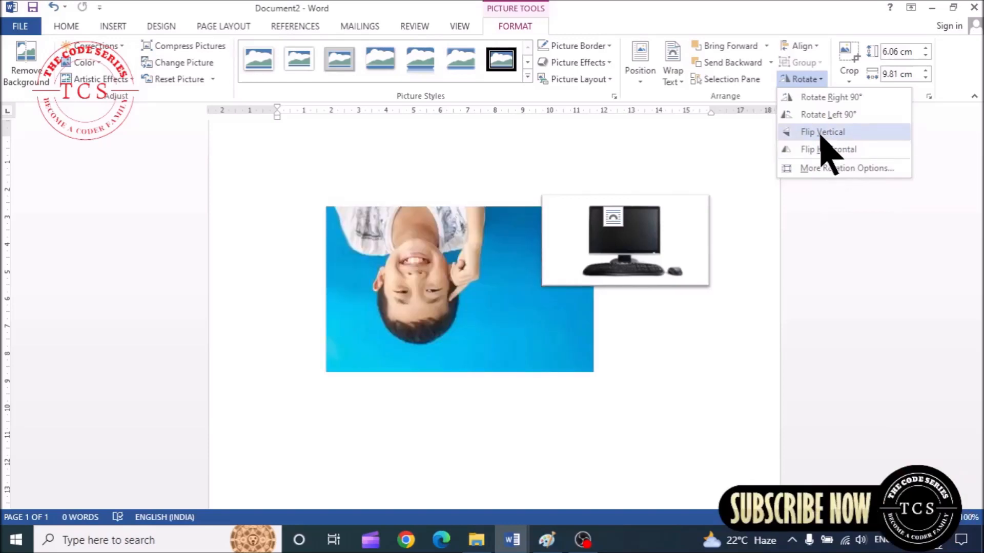
{"action": "left_click", "coordinate": [848, 168]}
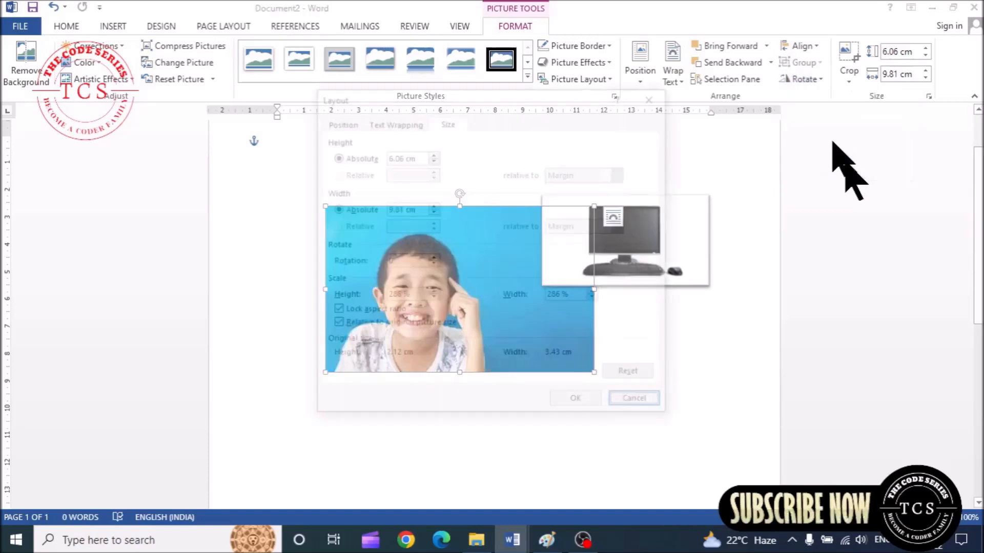
{"action": "left_click_drag", "start_coordinate": [532, 100], "coordinate": [770, 127]}
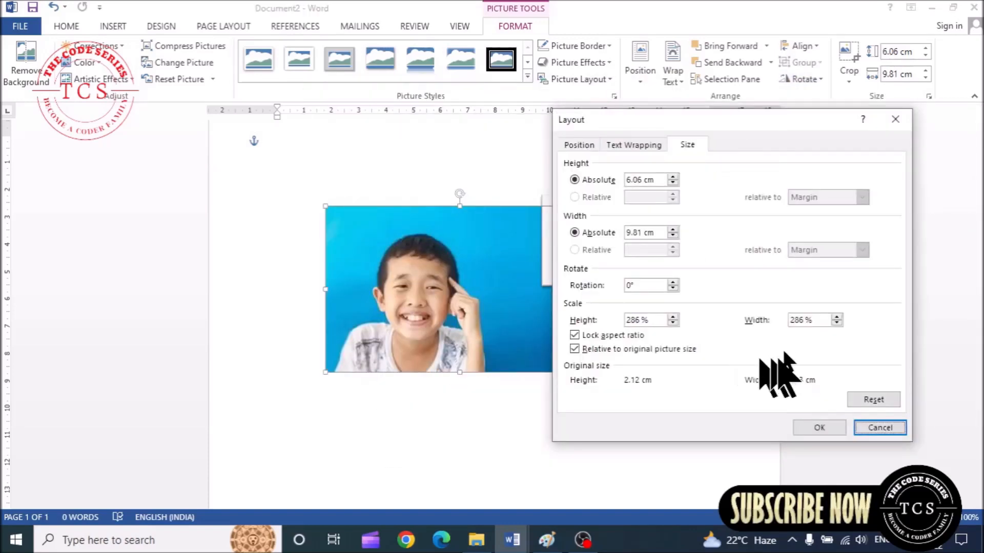
{"action": "left_click", "coordinate": [639, 285]}
{"action": "left_click", "coordinate": [673, 281]}
{"action": "left_click", "coordinate": [673, 282]}
{"action": "left_click", "coordinate": [672, 281]}
{"action": "left_click", "coordinate": [672, 282]}
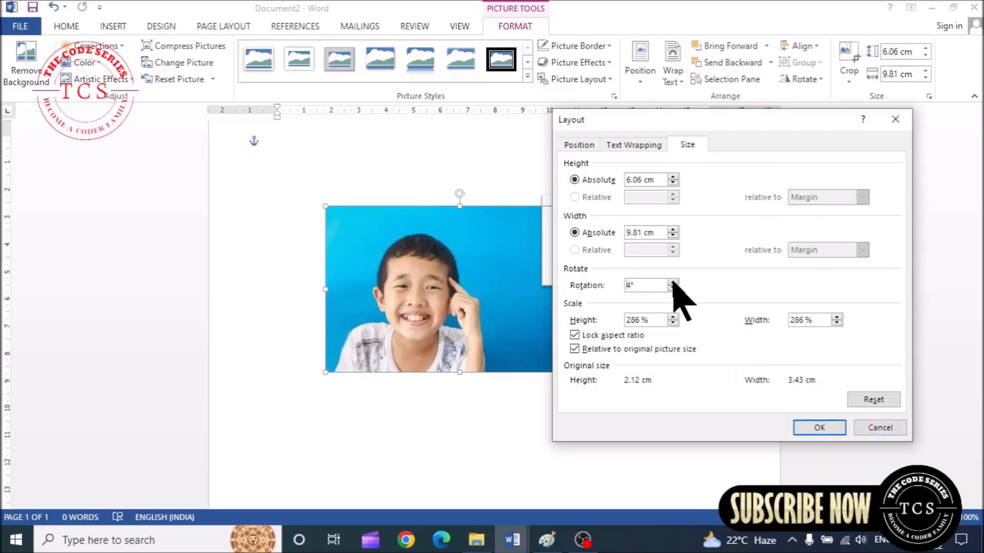
{"action": "left_click", "coordinate": [673, 282]}
{"action": "left_click", "coordinate": [673, 282]}
{"action": "left_click", "coordinate": [673, 282]}
{"action": "left_click", "coordinate": [672, 282]}
{"action": "left_click", "coordinate": [673, 282]}
{"action": "left_click", "coordinate": [673, 282]}
{"action": "left_click", "coordinate": [673, 282]}
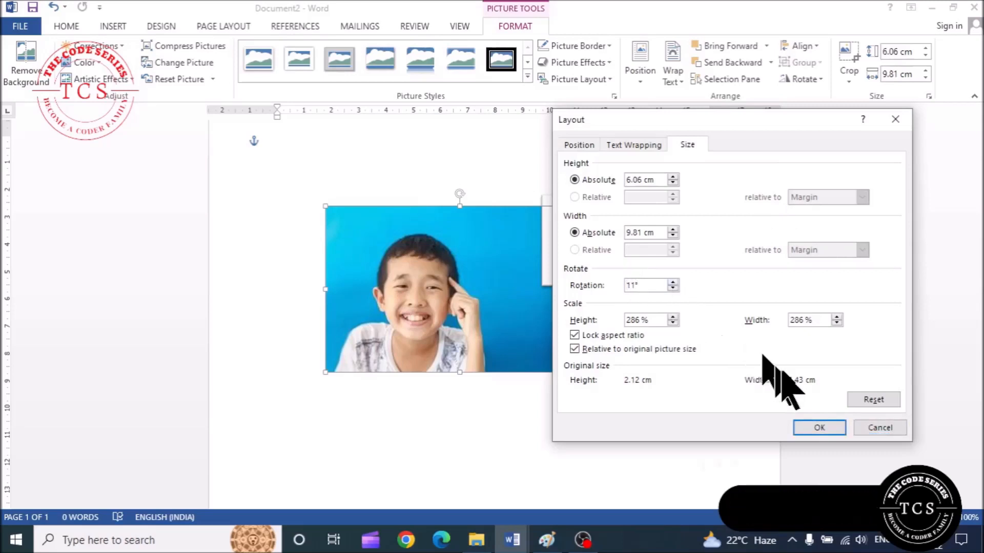
{"action": "left_click", "coordinate": [820, 427]}
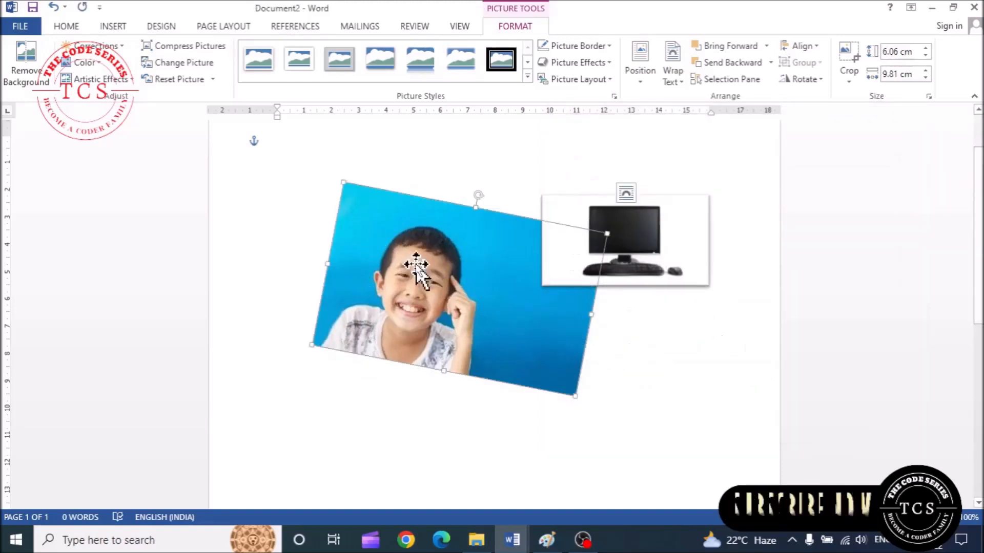
{"action": "key", "text": "ctrl+z"}
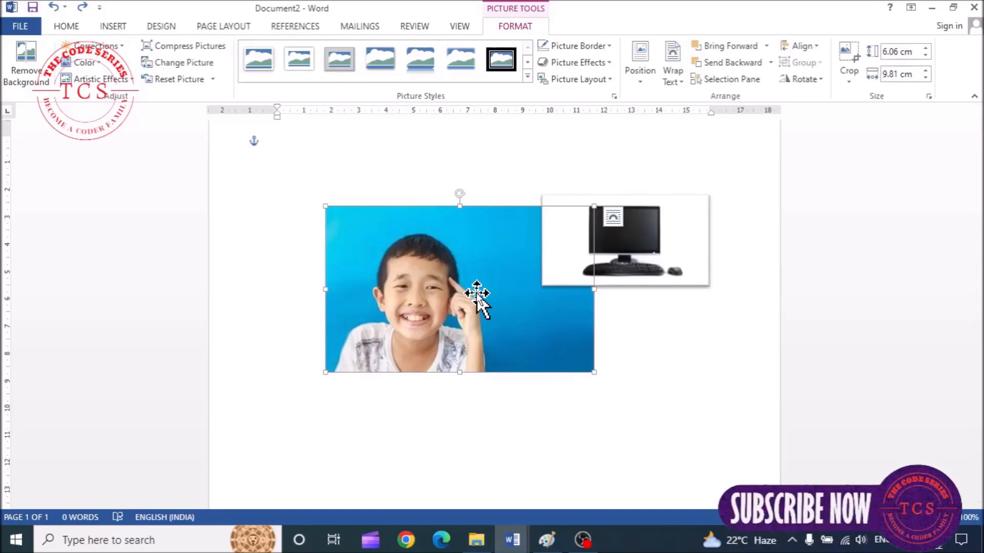
Step: Crop the boy picture from its upper-right corner to about 5.72 cm high and 6.38 cm wide, removing the empty blue background
{"action": "left_click", "coordinate": [850, 61]}
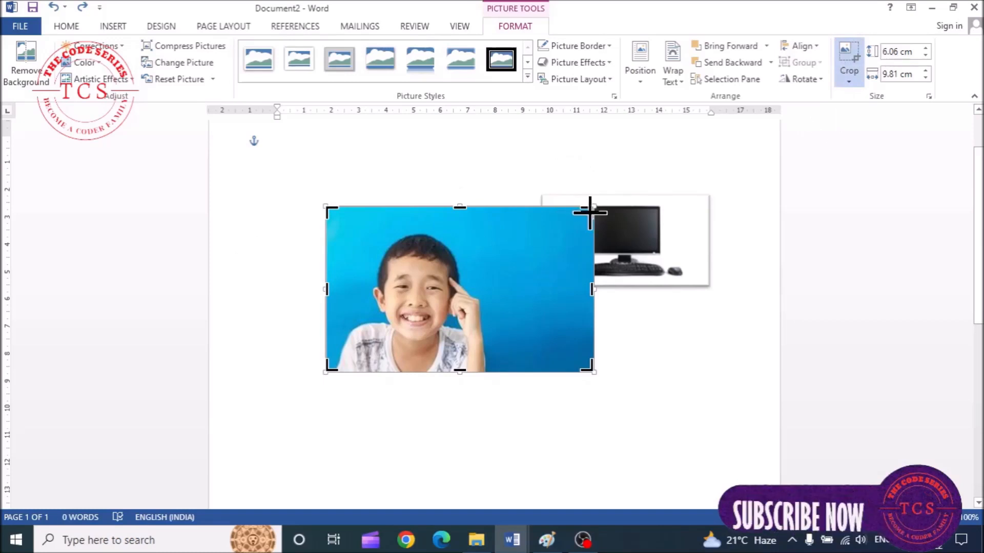
{"action": "left_click_drag", "start_coordinate": [585, 211], "coordinate": [502, 216]}
{"action": "left_click", "coordinate": [703, 363]}
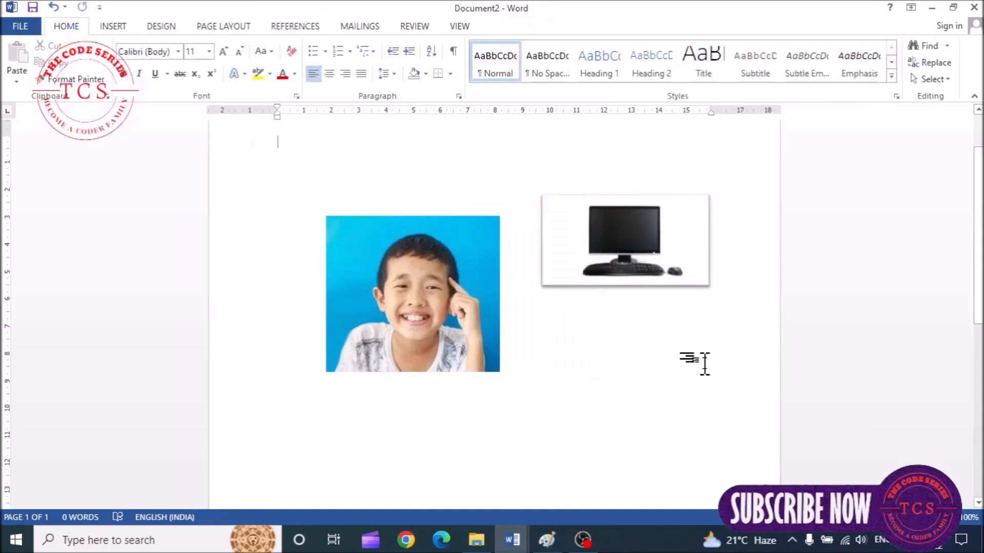
Step: Increase the cropped boy picture's height in small increments to about 9.6 cm, scaling the width along with it
{"action": "left_click", "coordinate": [399, 292]}
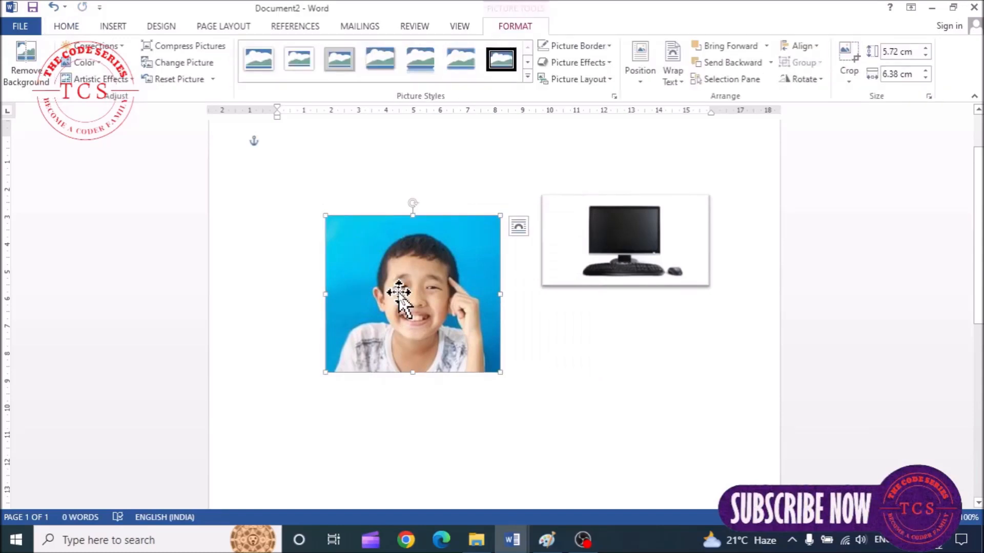
{"action": "left_click", "coordinate": [925, 48]}
{"action": "left_click", "coordinate": [924, 48]}
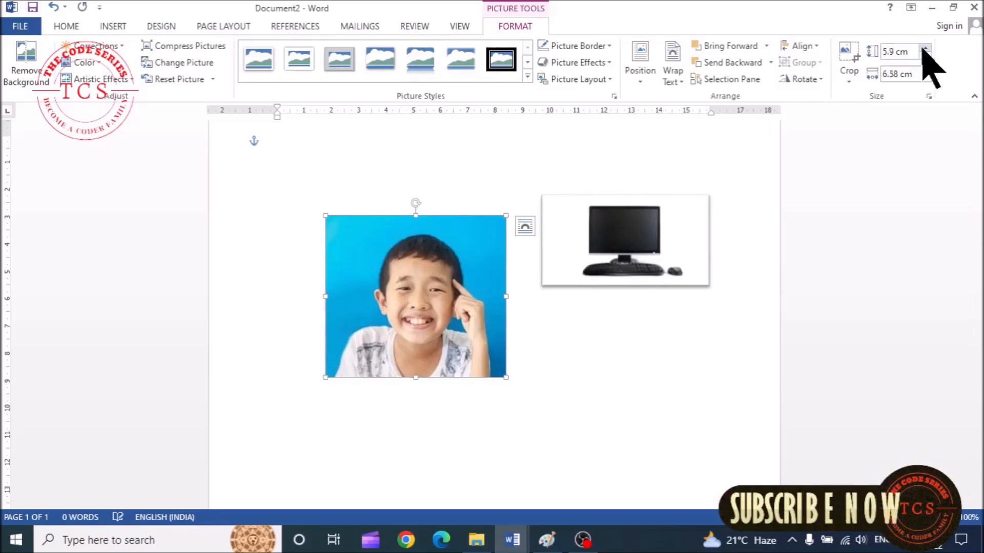
{"action": "left_click", "coordinate": [925, 48]}
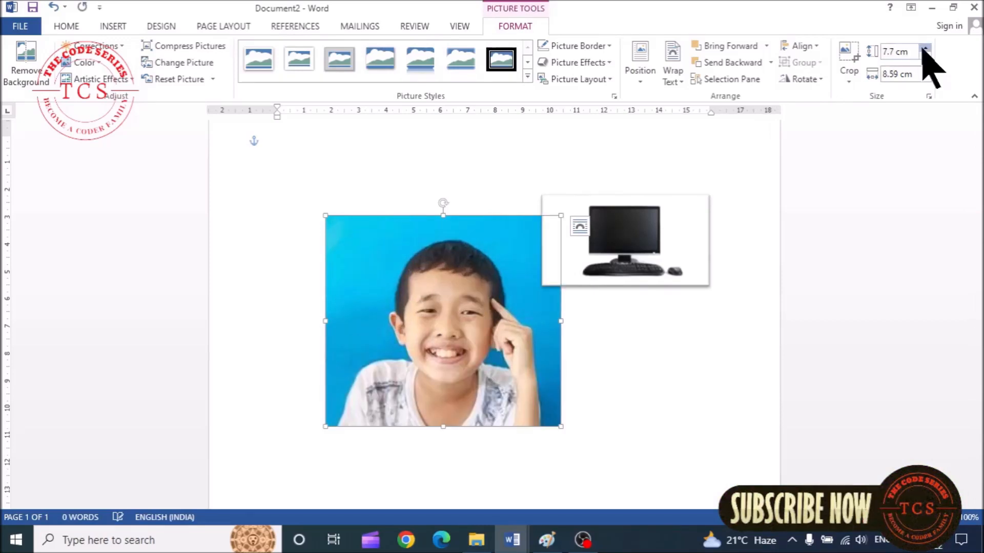
{"action": "left_click", "coordinate": [925, 48]}
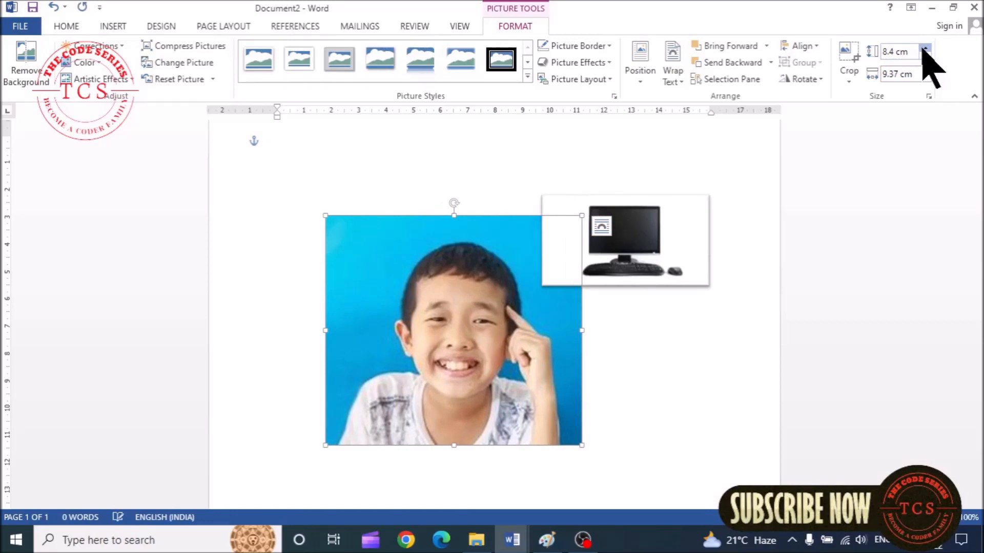
{"action": "left_click", "coordinate": [925, 48]}
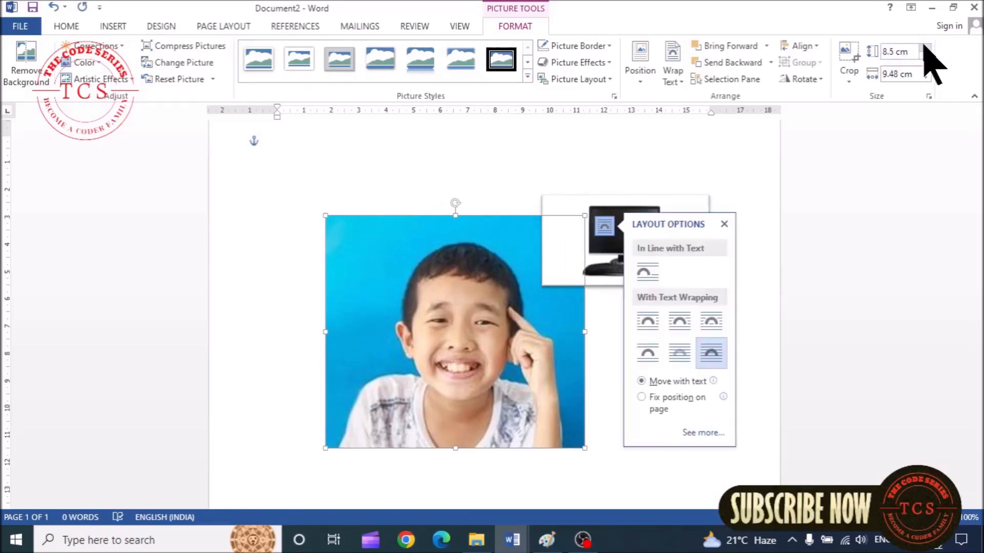
{"action": "left_click", "coordinate": [925, 48]}
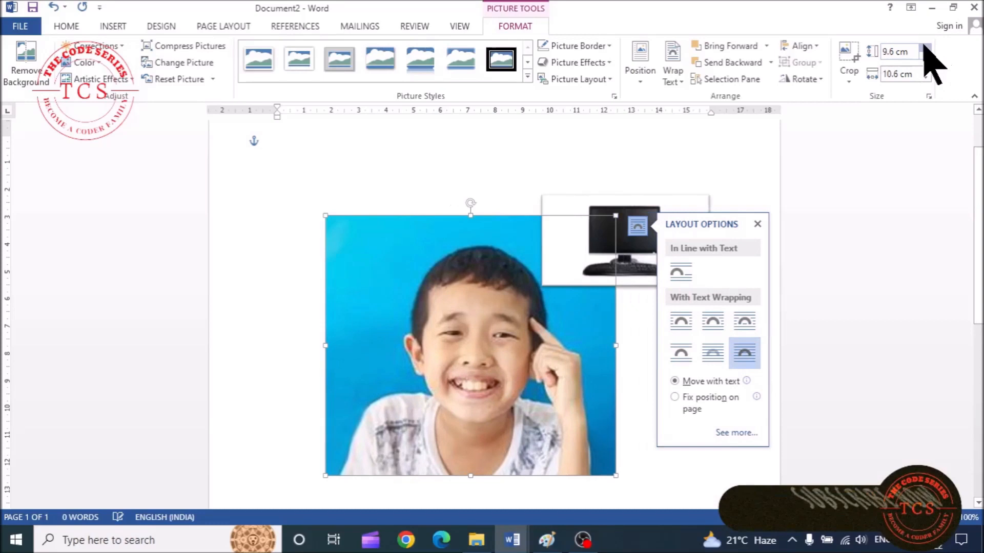
{"action": "left_click", "coordinate": [924, 48]}
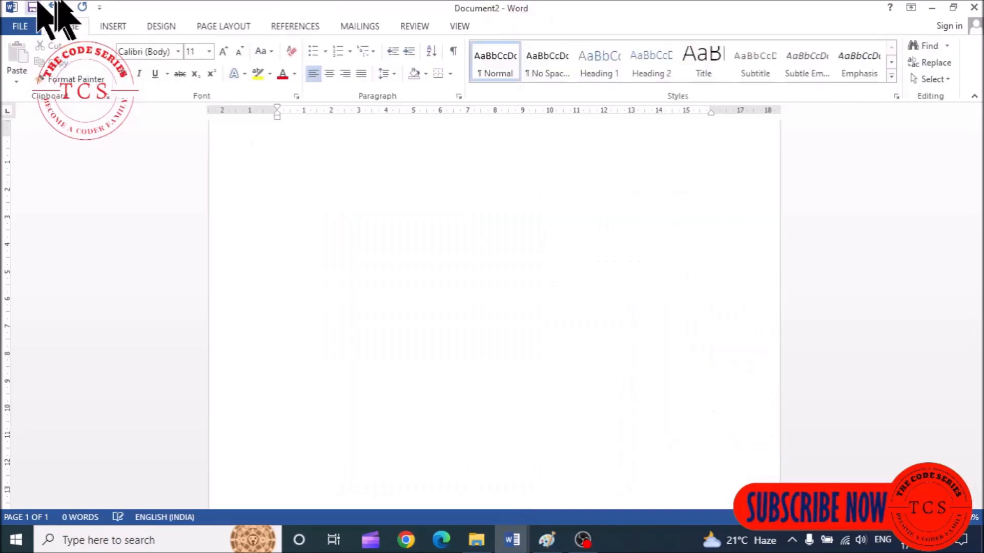
Step: Search Bing's online pictures for "rohit sharma" to insert into the emptied document
{"action": "left_click", "coordinate": [113, 26]}
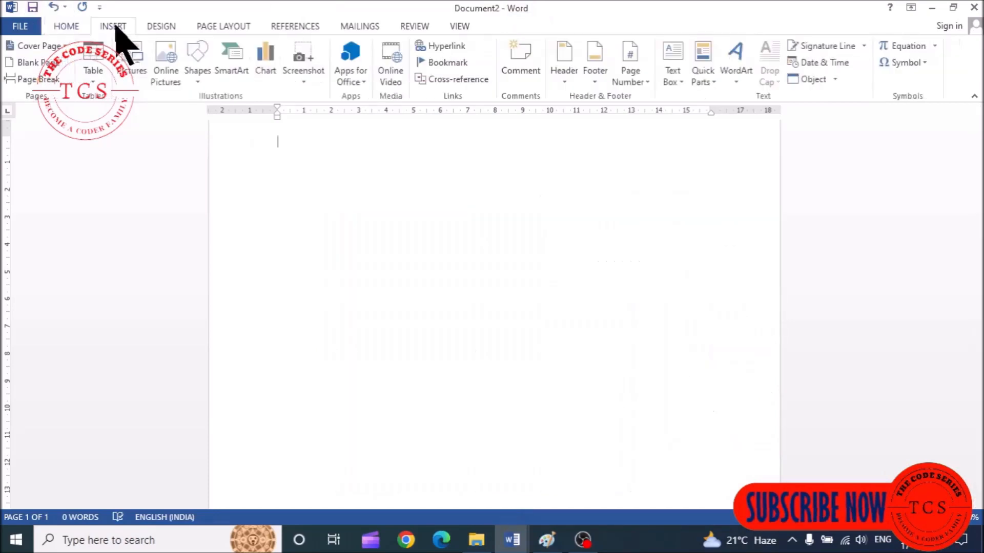
{"action": "left_click", "coordinate": [165, 60]}
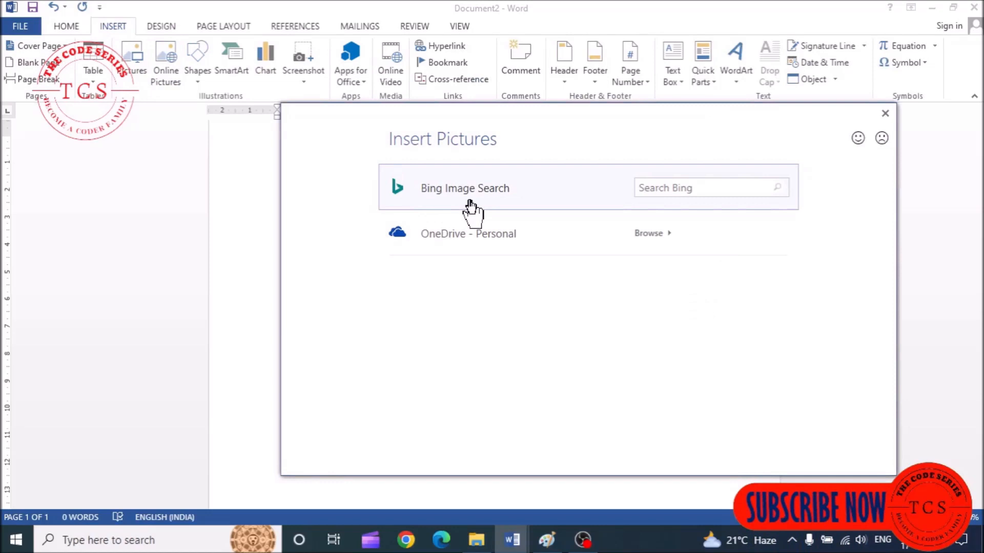
{"action": "left_click", "coordinate": [689, 182]}
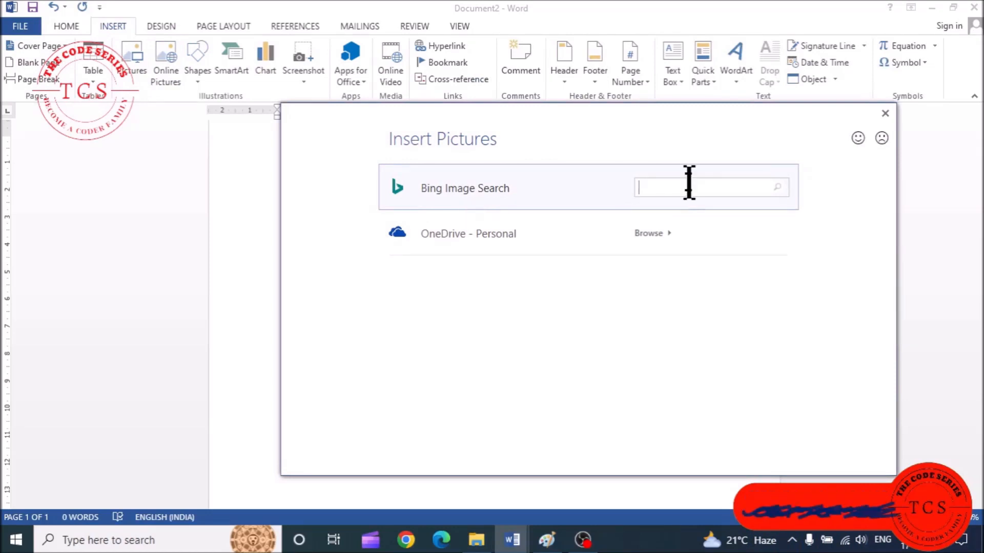
{"action": "type", "text": "ro"}
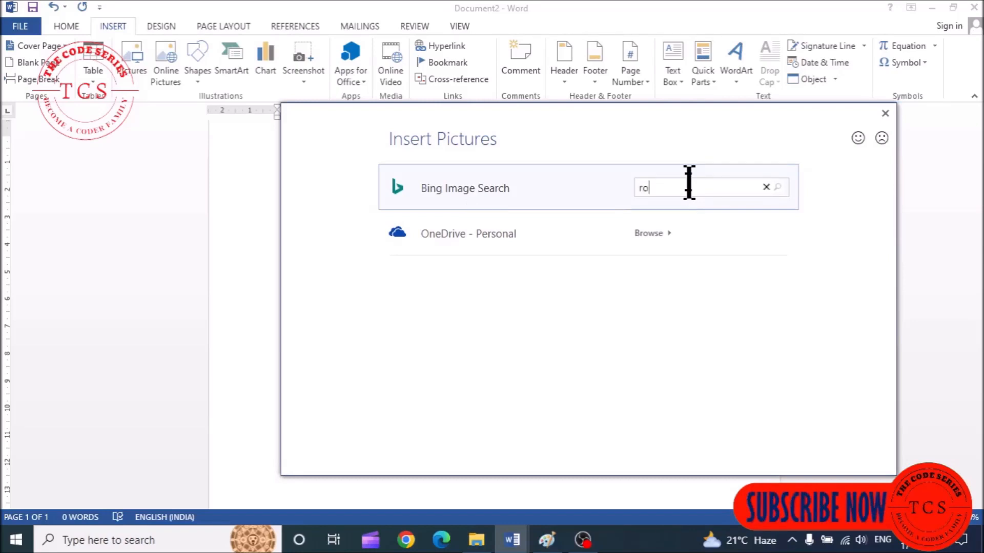
{"action": "type", "text": "hit sharma"}
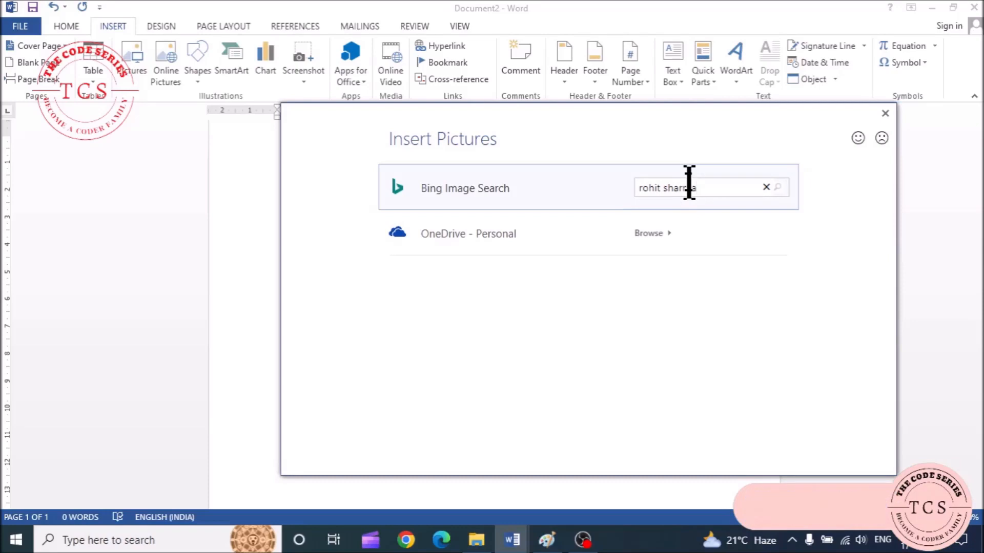
{"action": "key", "text": "Return"}
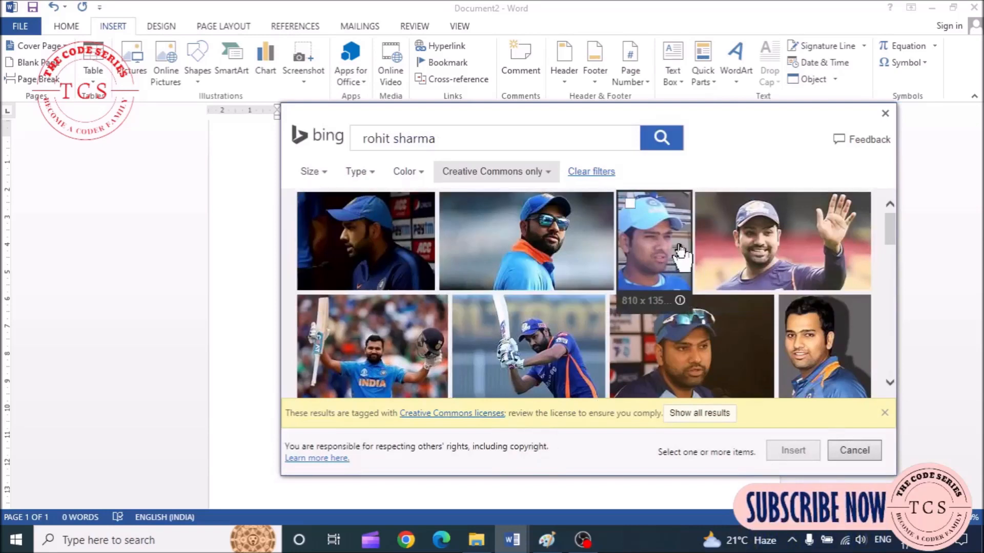
Step: Insert the search result showing a cricketer in a blue jersey celebrating with both fists raised against a dark background
{"action": "scroll", "coordinate": [676, 253], "scroll_direction": "down", "scroll_amount": 2}
{"action": "scroll", "coordinate": [610, 251], "scroll_direction": "down", "scroll_amount": 3}
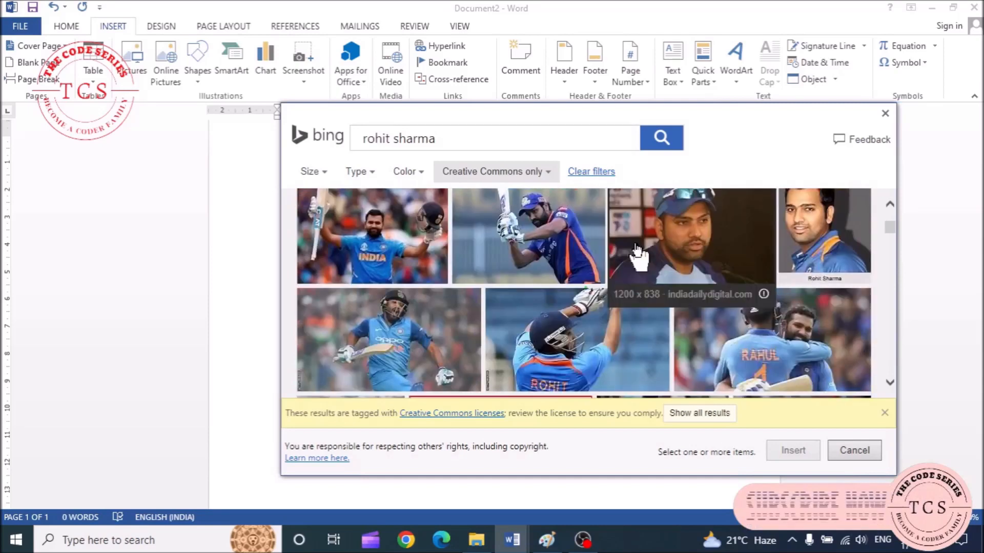
{"action": "scroll", "coordinate": [597, 296], "scroll_direction": "down", "scroll_amount": 3}
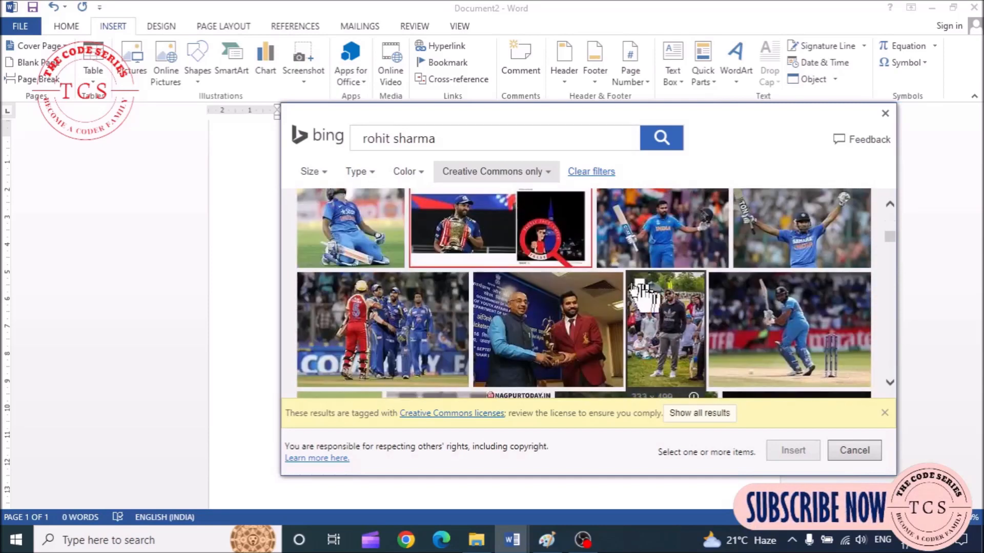
{"action": "scroll", "coordinate": [748, 282], "scroll_direction": "down", "scroll_amount": 3}
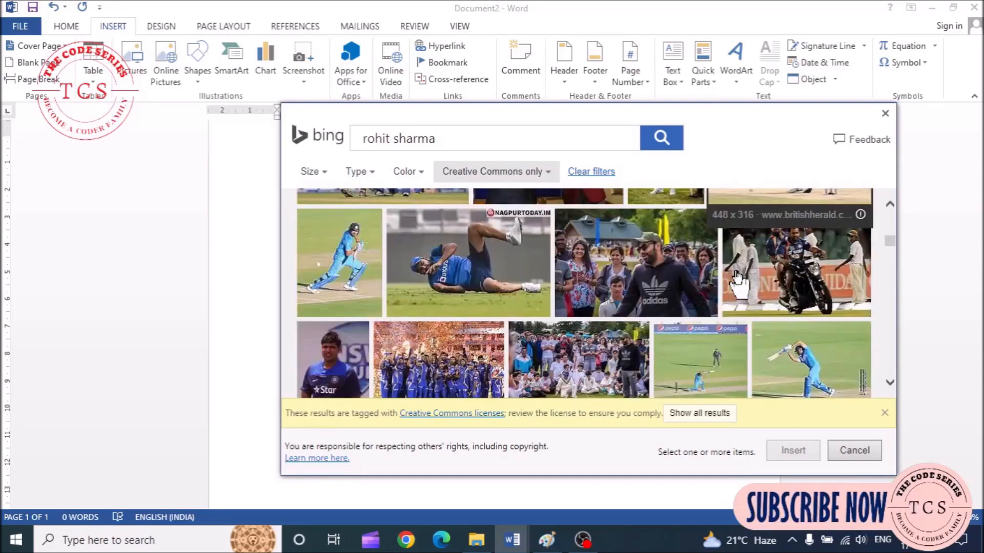
{"action": "scroll", "coordinate": [522, 292], "scroll_direction": "down", "scroll_amount": 6}
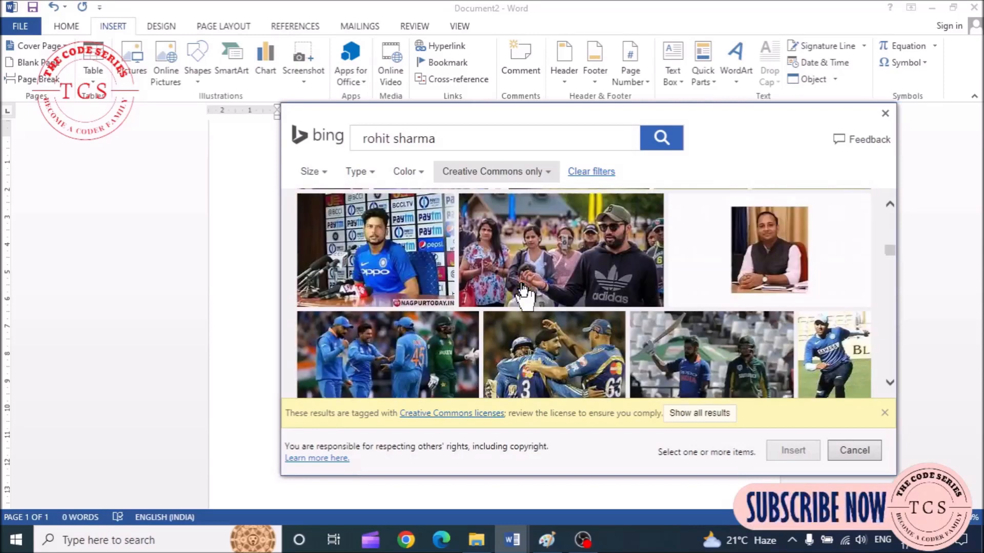
{"action": "scroll", "coordinate": [725, 272], "scroll_direction": "down", "scroll_amount": 5}
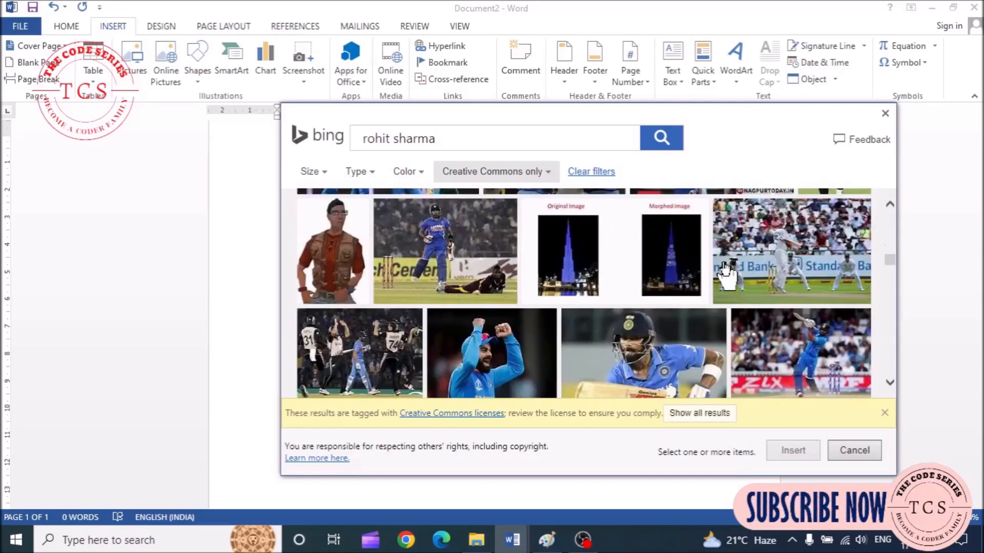
{"action": "scroll", "coordinate": [725, 272], "scroll_direction": "down", "scroll_amount": 1}
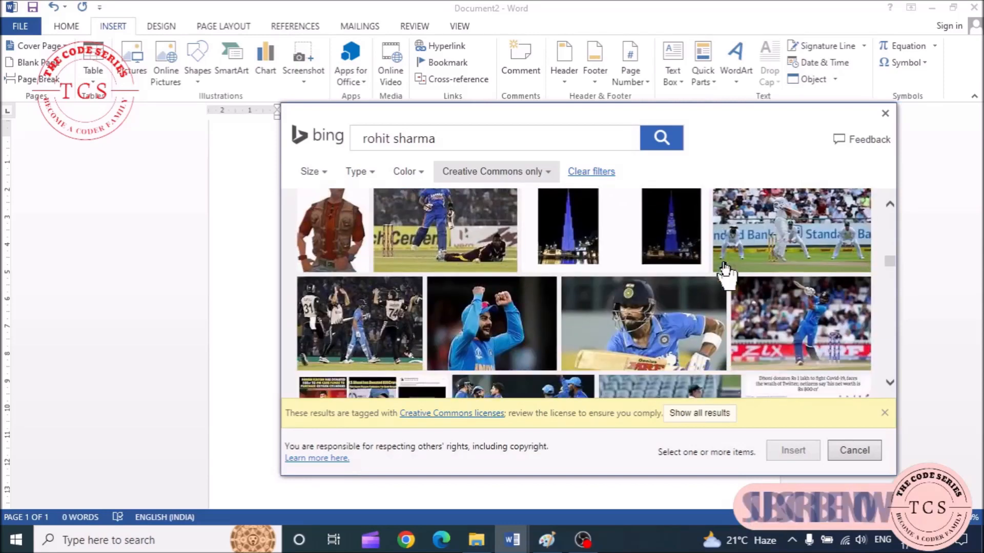
{"action": "left_click", "coordinate": [438, 291]}
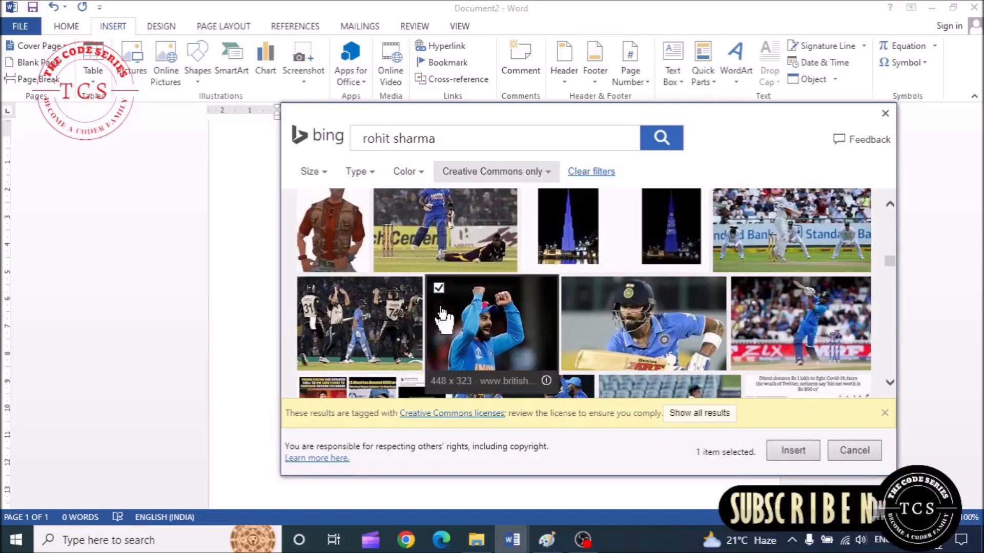
{"action": "left_click", "coordinate": [794, 453]}
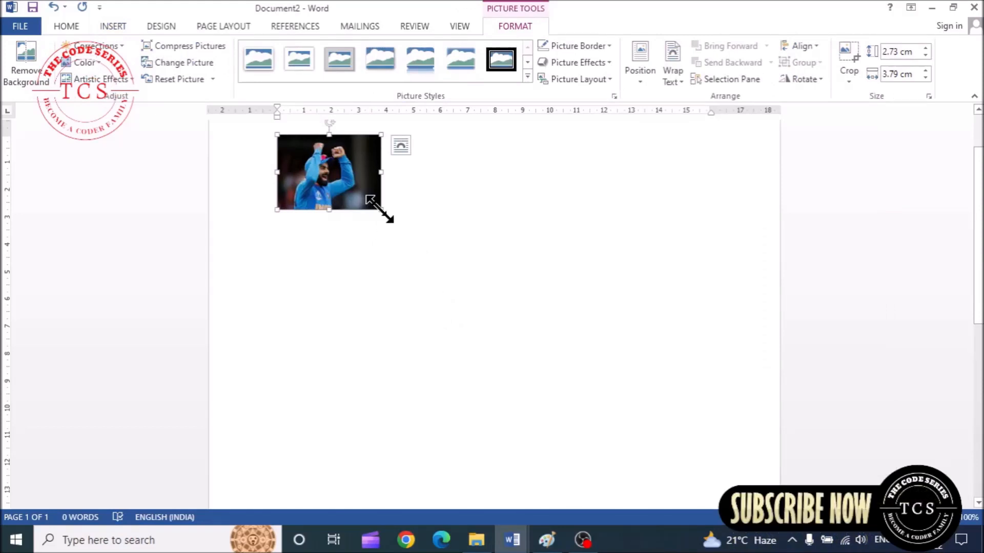
Step: Enlarge the inserted cricketer picture proportionally from its lower-right corner to about 11.19 cm high and 15.52 cm wide
{"action": "left_click_drag", "start_coordinate": [380, 209], "coordinate": [701, 440]}
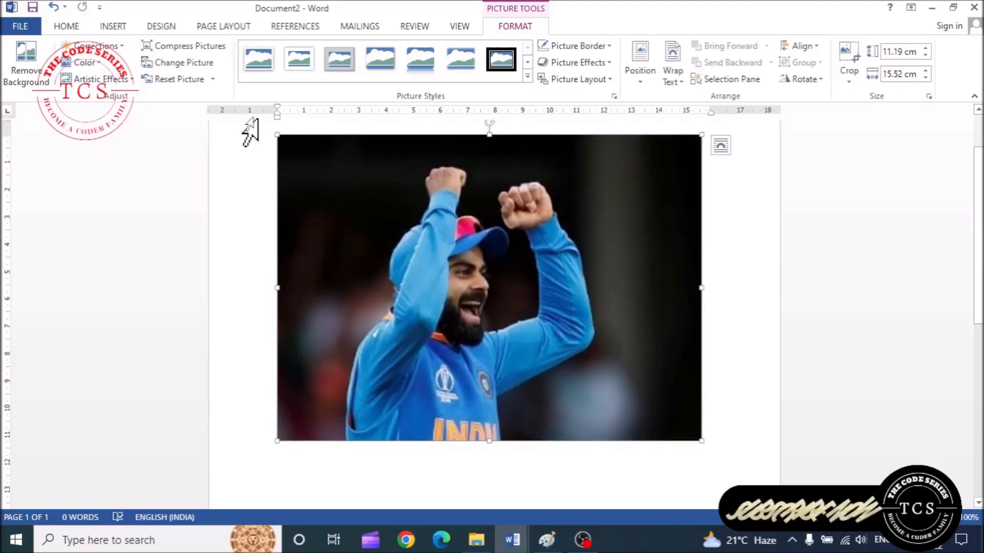
Step: Examine the available shapes and the SmartArt graphic layouts from List to Relationship, without inserting anything
{"action": "left_click", "coordinate": [113, 26]}
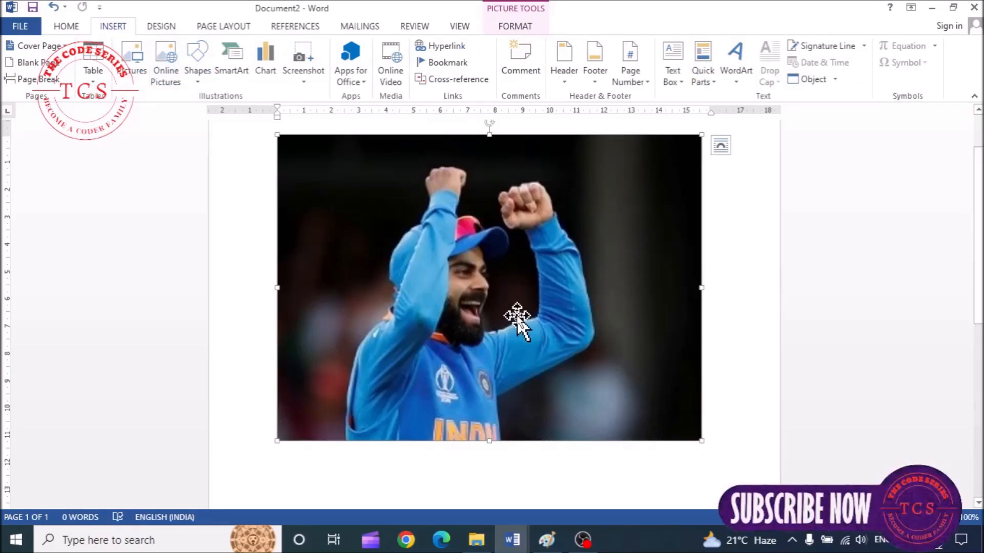
{"action": "left_click", "coordinate": [201, 79]}
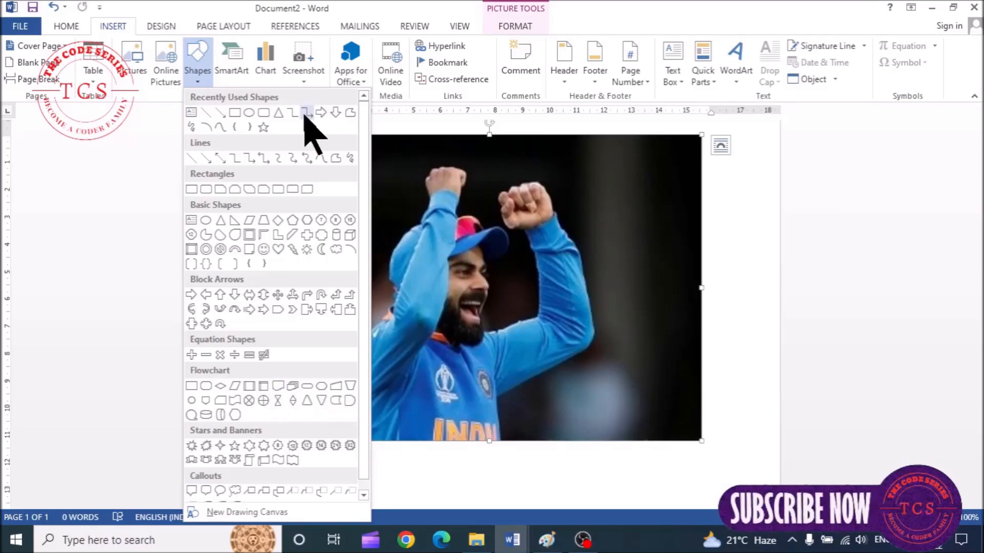
{"action": "left_click", "coordinate": [114, 219]}
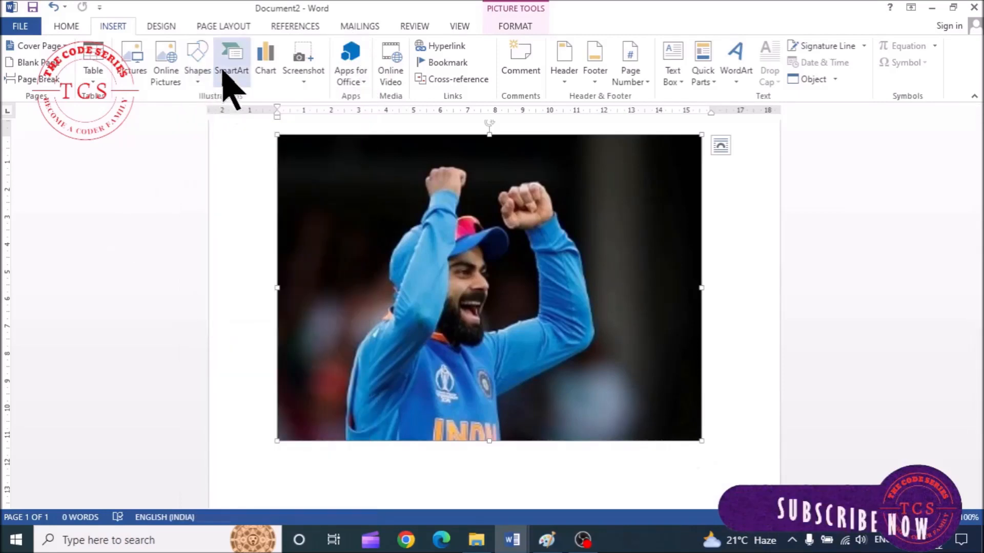
{"action": "left_click", "coordinate": [226, 84]}
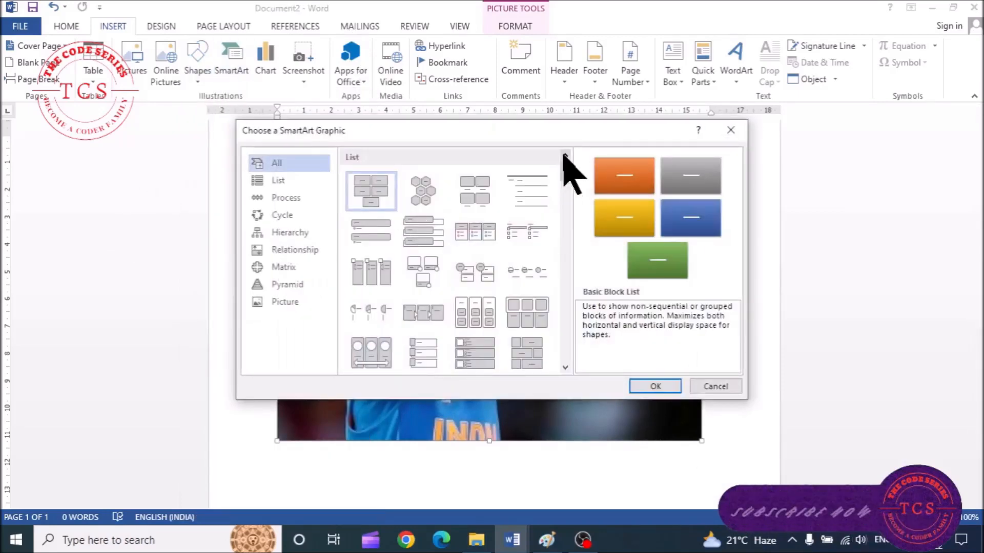
{"action": "left_click_drag", "start_coordinate": [565, 163], "coordinate": [567, 270]}
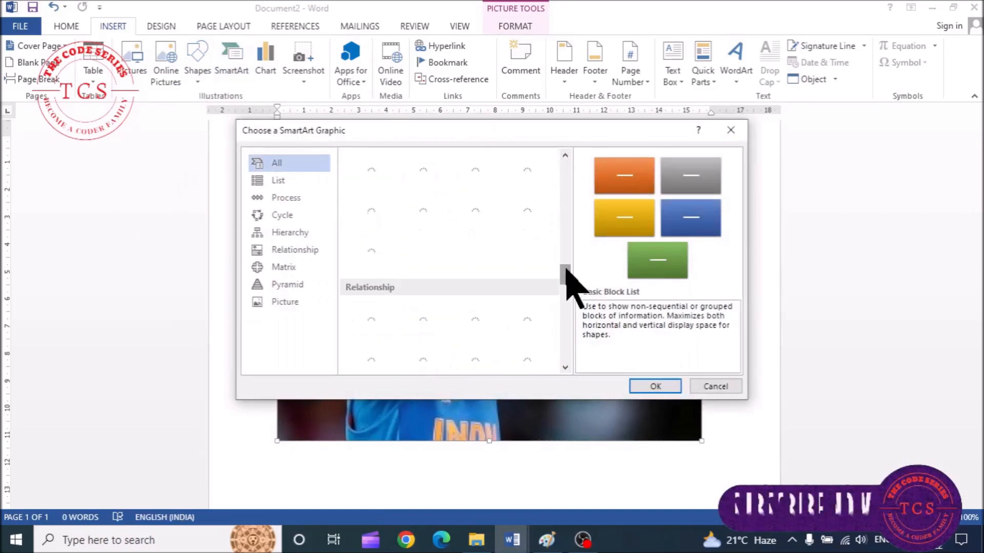
{"action": "left_click", "coordinate": [716, 387]}
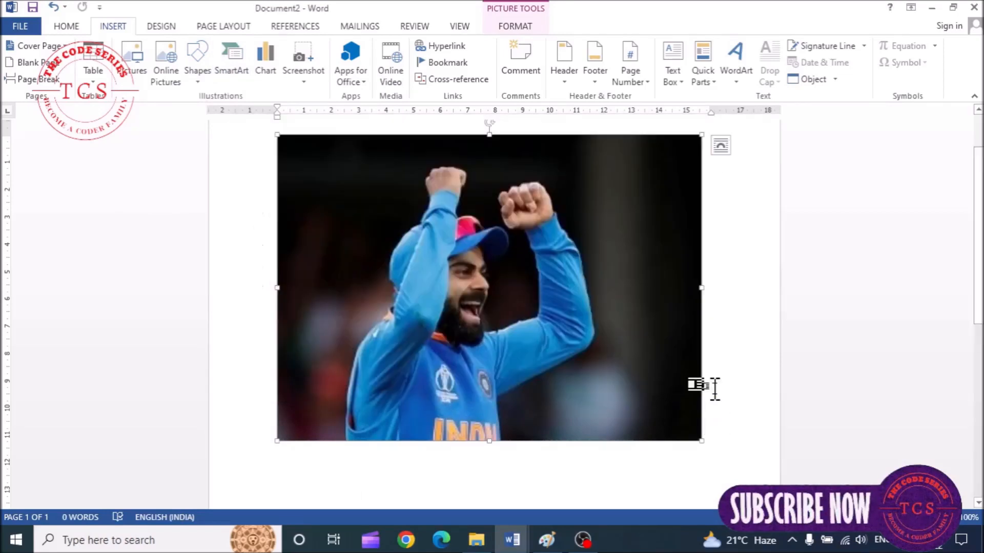